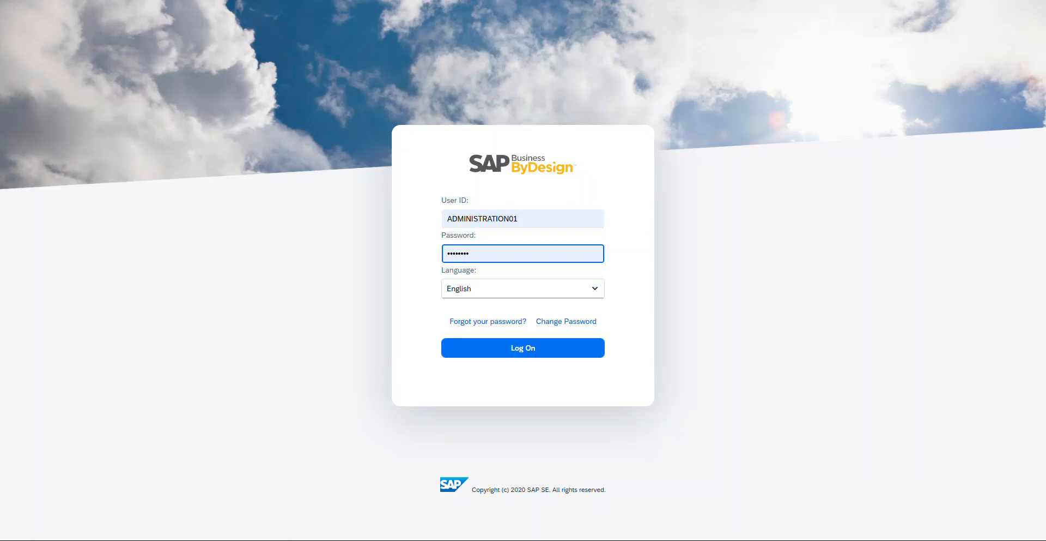
Log on and open the Purchase Orders view of the Inbound Logistics work center
left_click(524, 348)
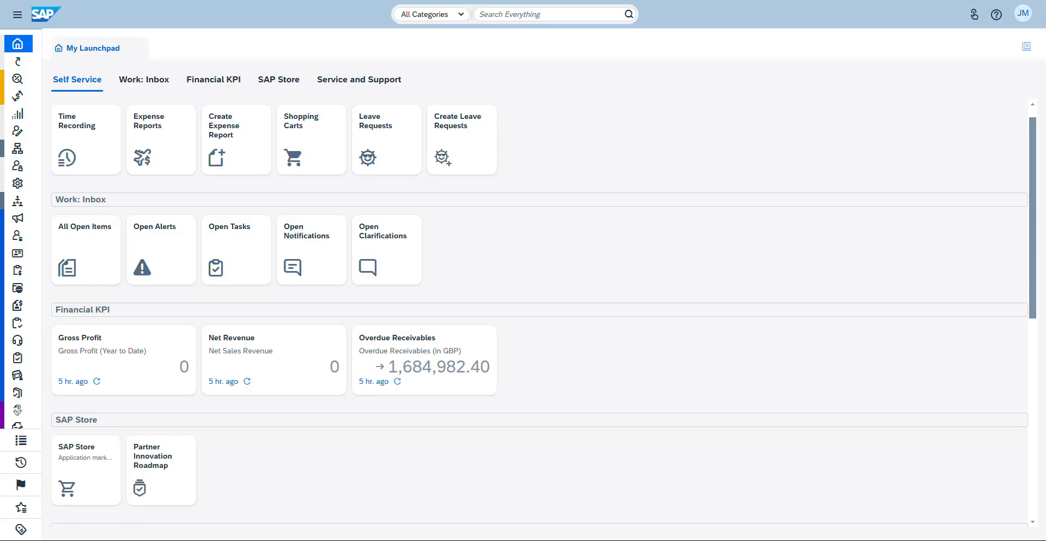
left_click(18, 14)
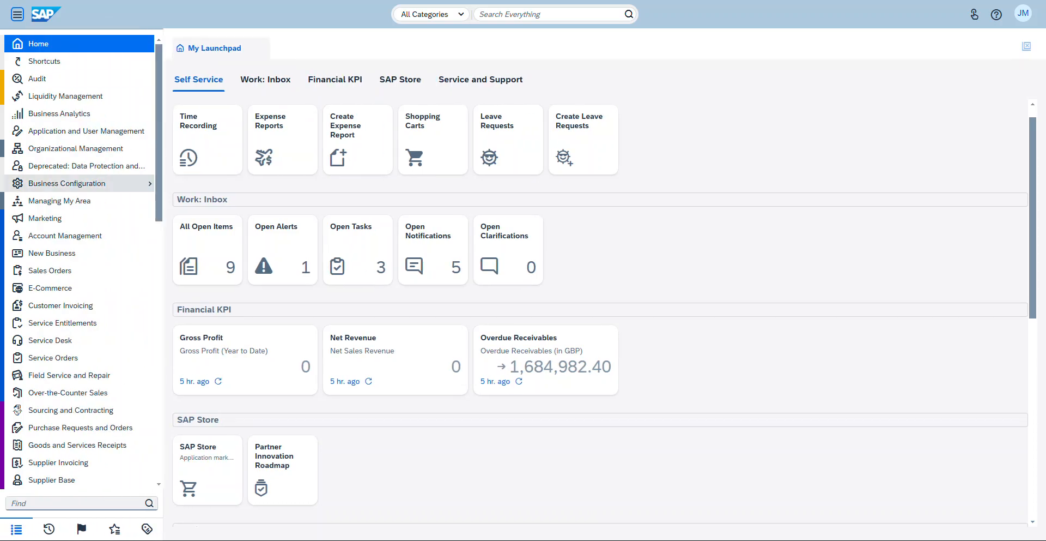
scroll(82, 183, "down", 3)
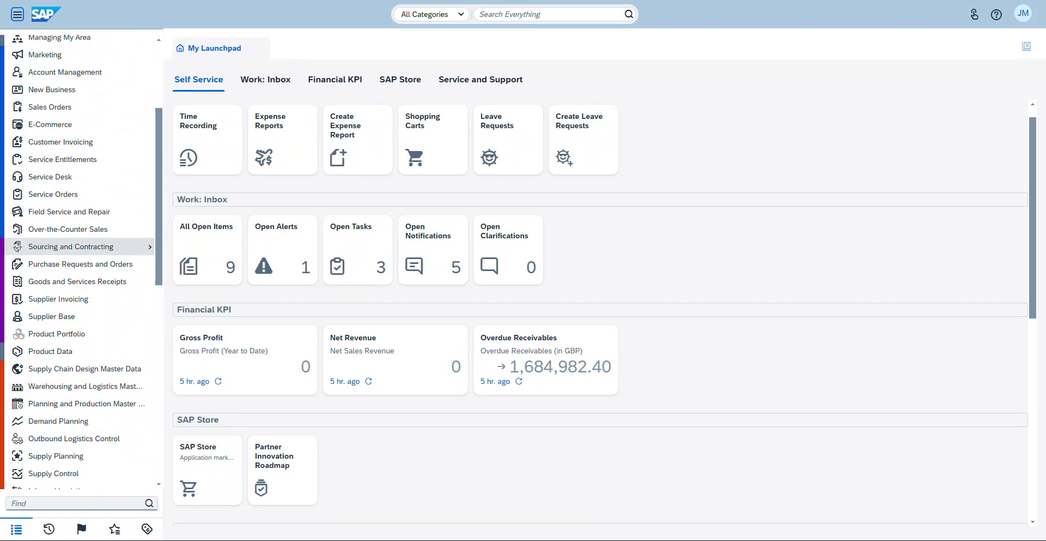
scroll(82, 256, "down", 3)
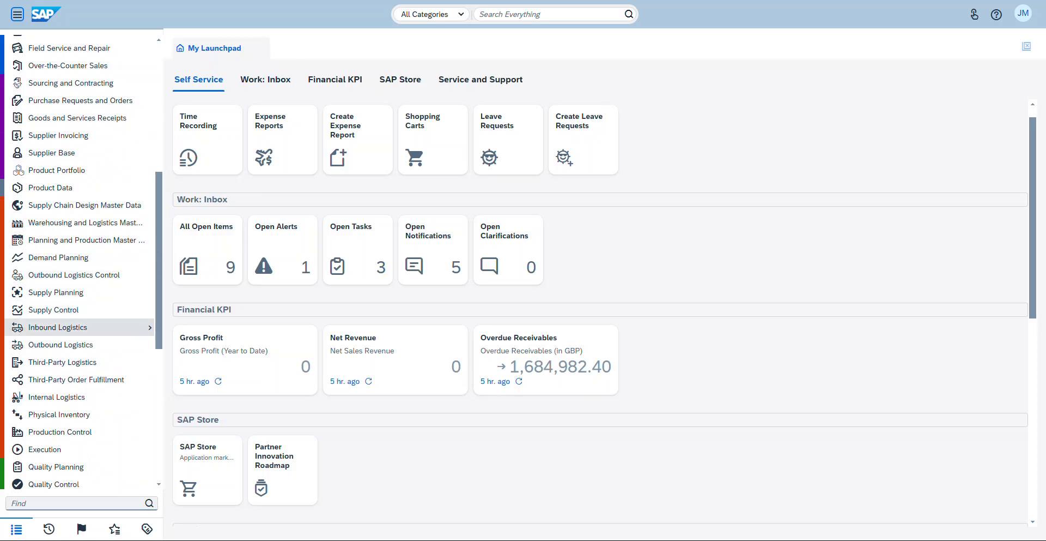
left_click(82, 327)
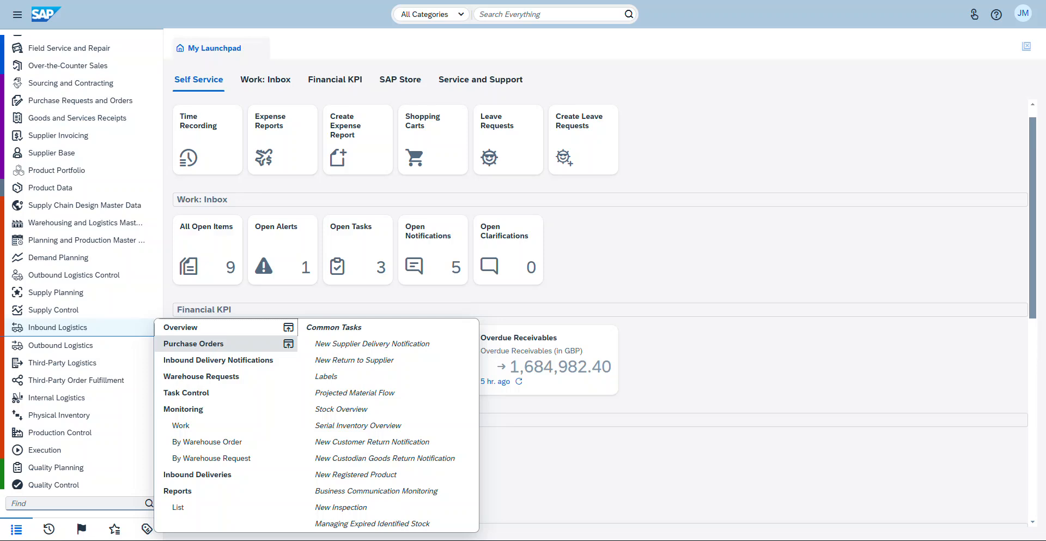
left_click(193, 343)
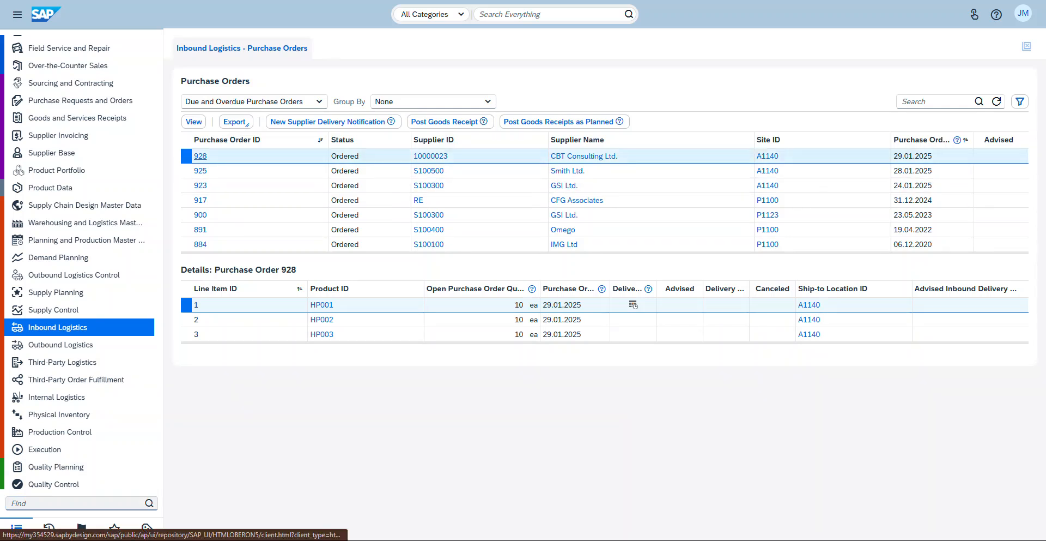
Show All Purchase Orders by Selection in the purchase order list and execute the query
left_click(201, 155)
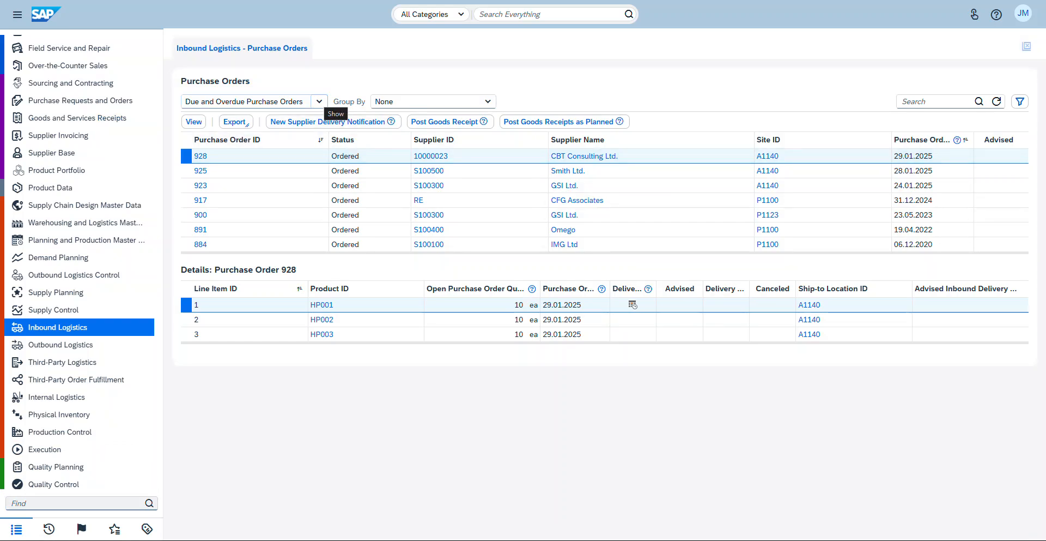
left_click(320, 102)
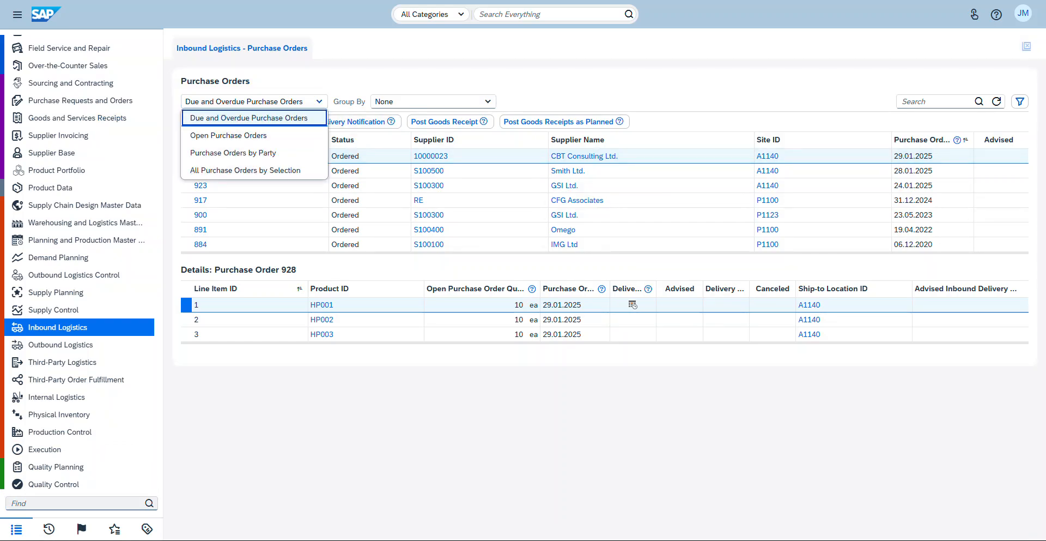
left_click(349, 82)
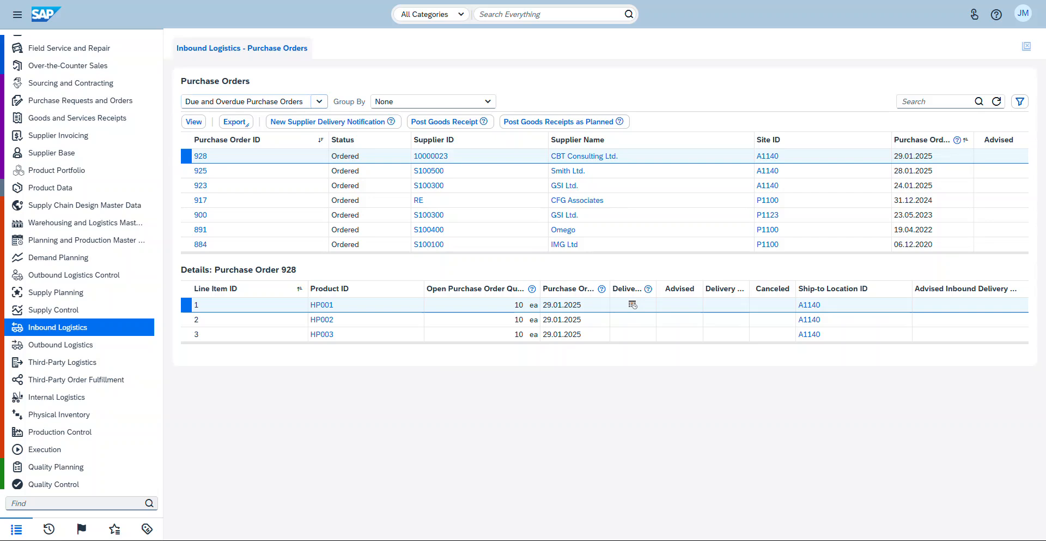
left_click(319, 101)
key("Down")
key("Down")
key("Down")
key("Return")
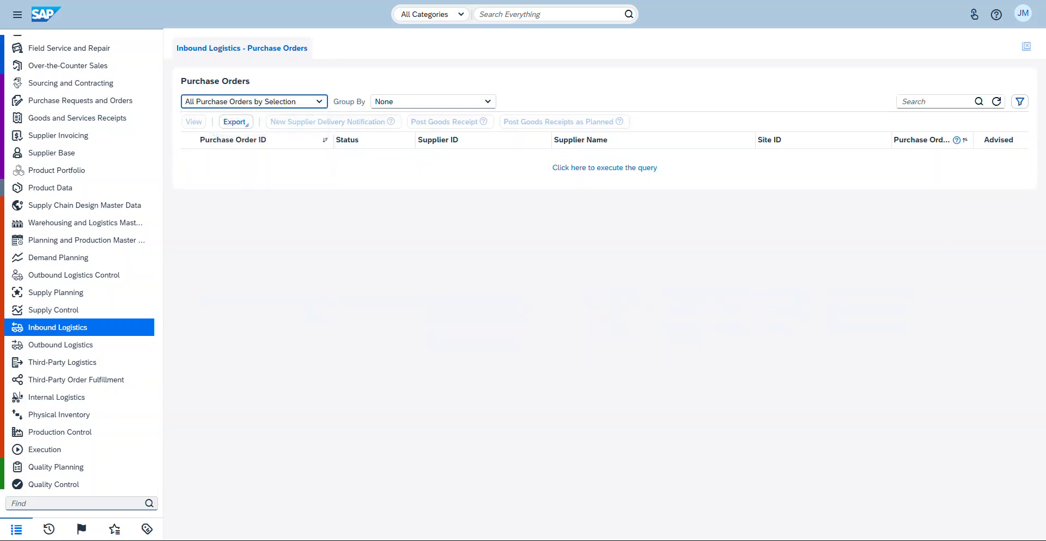
left_click(605, 168)
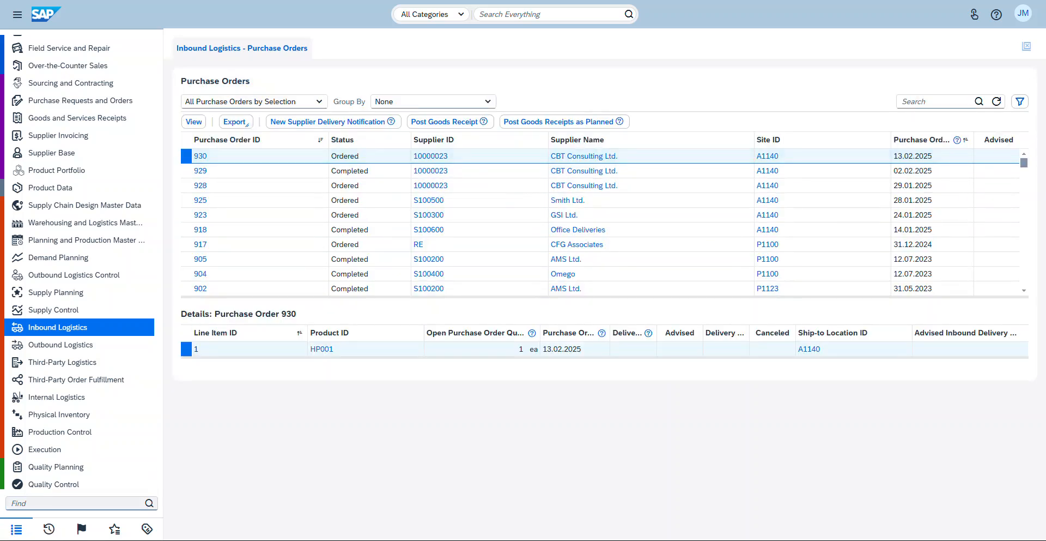
Open the document flow of the completed CBT Consulting Ltd. purchase order dated 02.02.2025
left_click(256, 171)
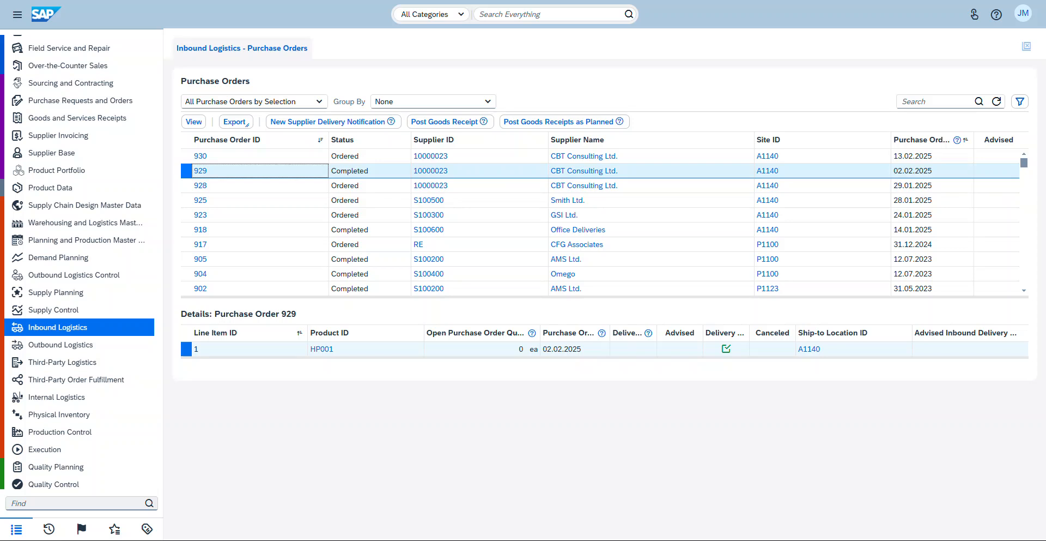
left_click(200, 171)
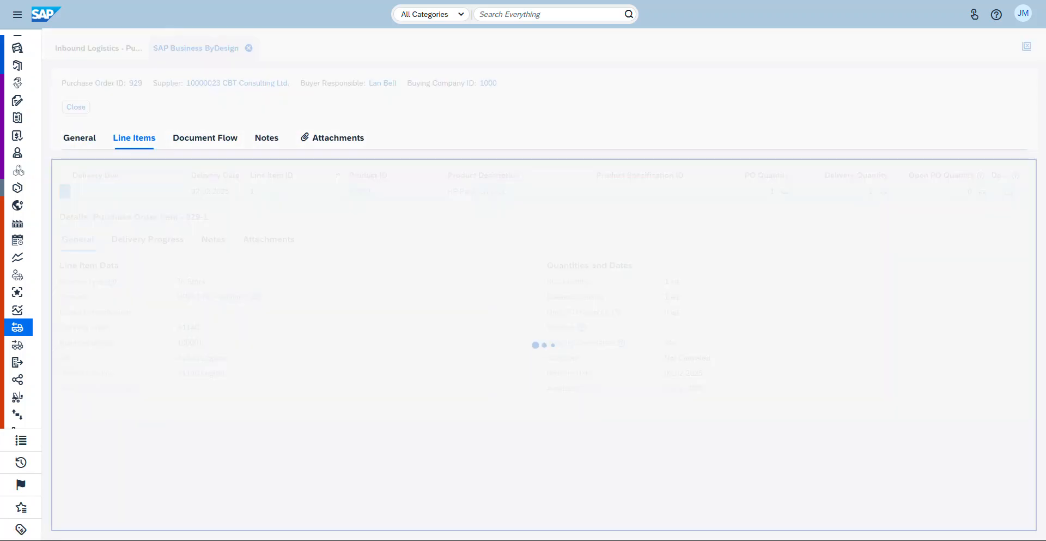
left_click(205, 137)
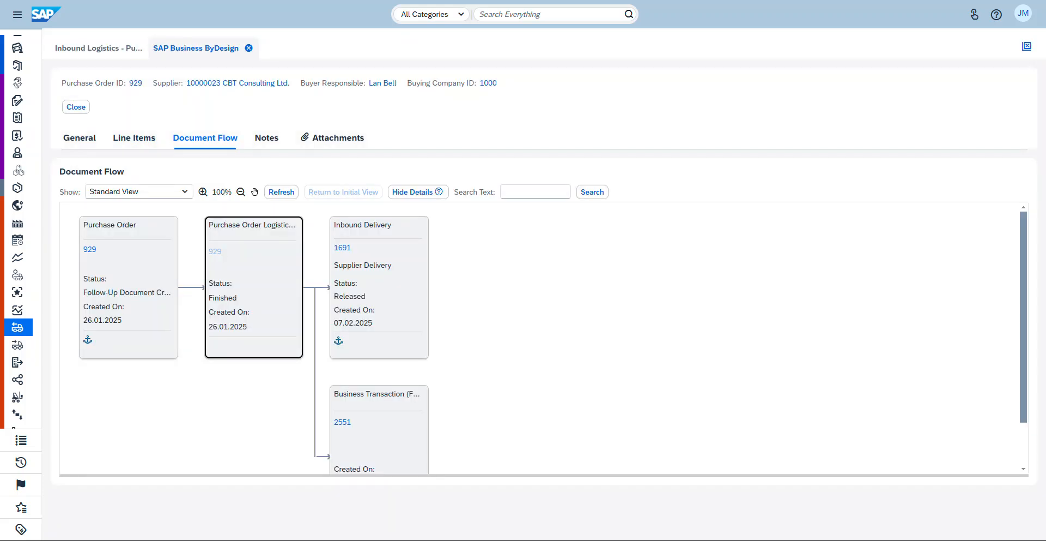
scroll(542, 338, "down", 1)
scroll(543, 338, "up", 1)
Switch the document flow to Extended View and examine the chain from purchase order to warehouse confirmation and business transaction
left_click(185, 191)
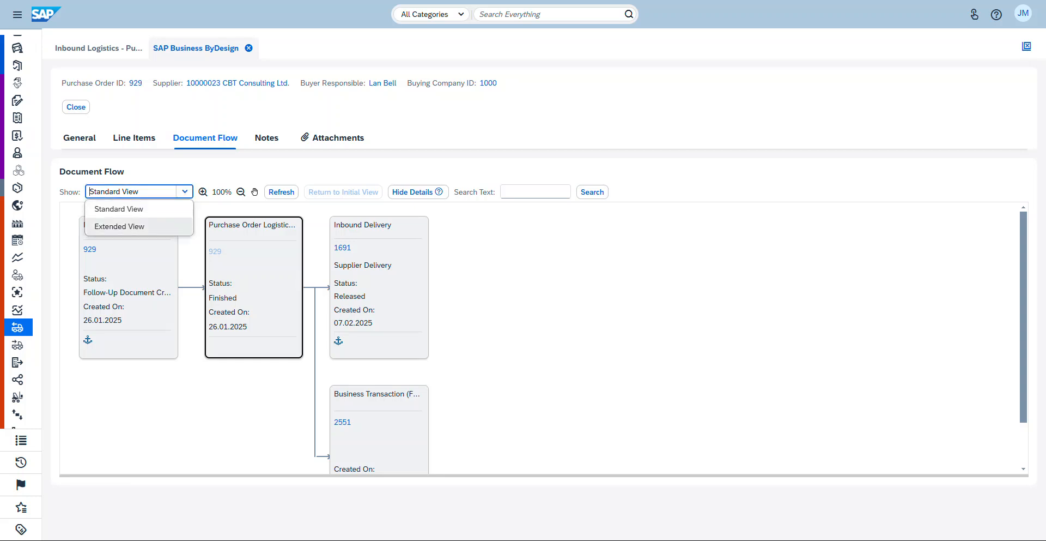
left_click(120, 226)
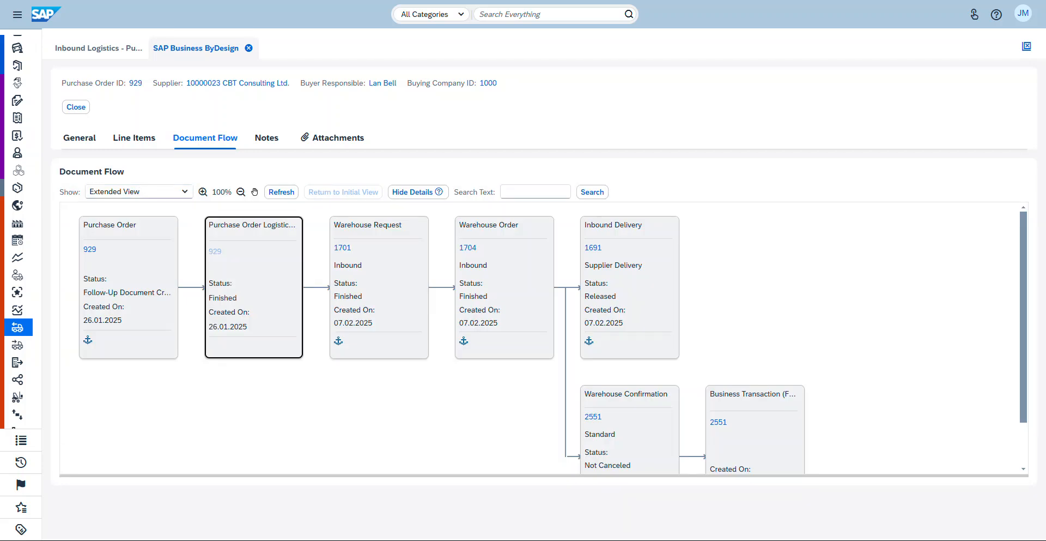
scroll(544, 338, "down", 2)
scroll(544, 338, "up", 2)
scroll(544, 337, "down", 2)
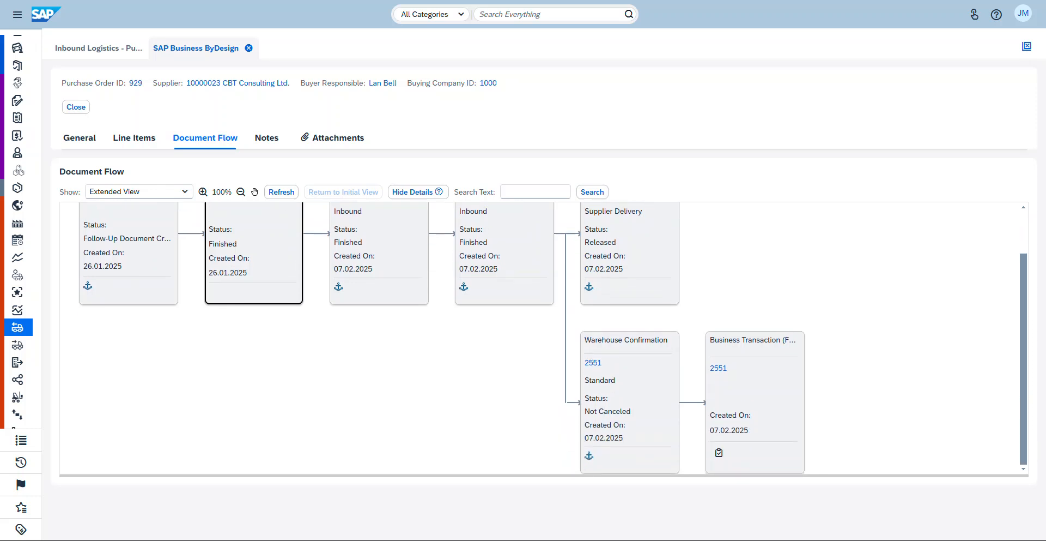
scroll(544, 338, "up", 2)
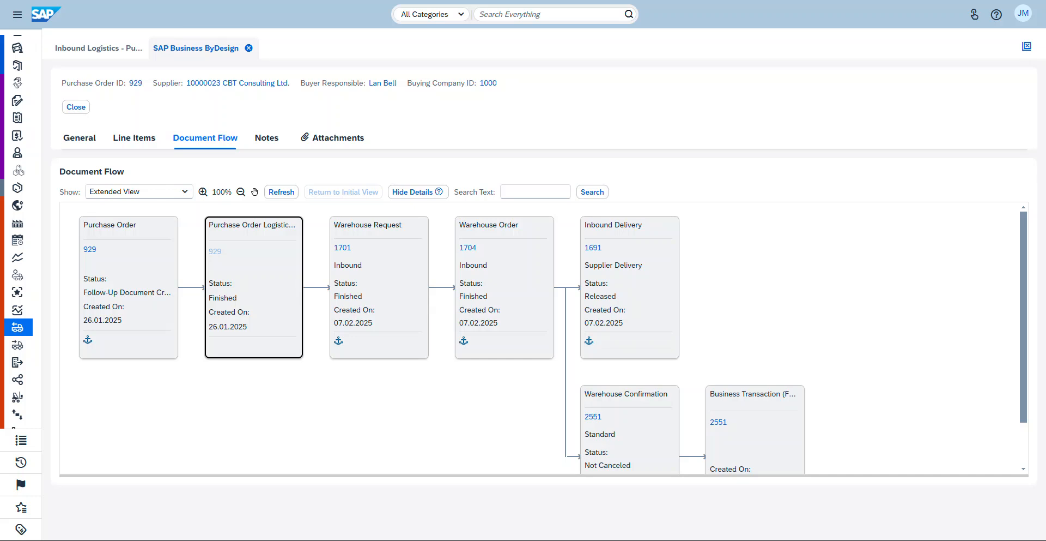
Close the purchase order and open the Inbound Delivery Notifications view of Inbound Logistics
left_click(75, 106)
mouse_move(17, 170)
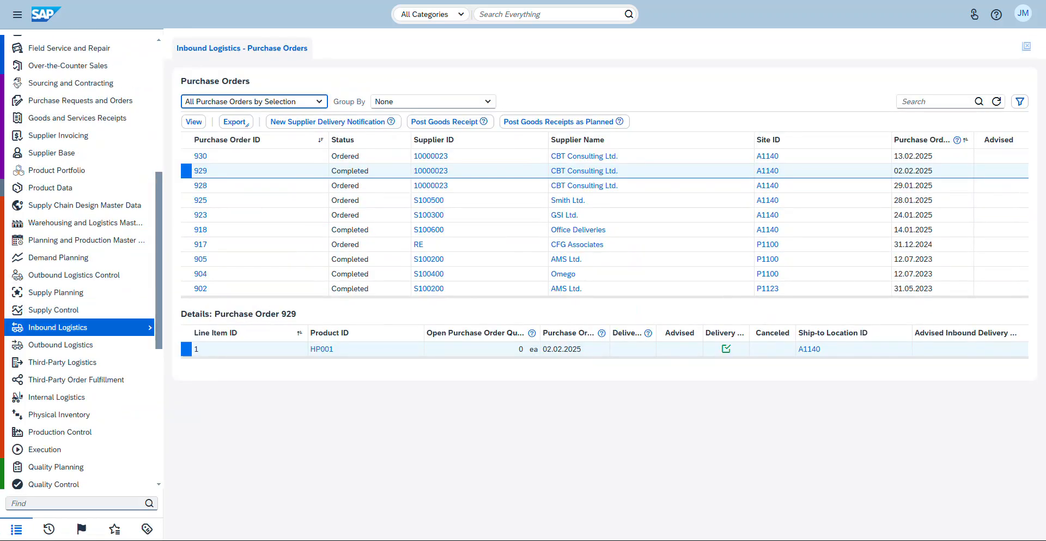
left_click(57, 327)
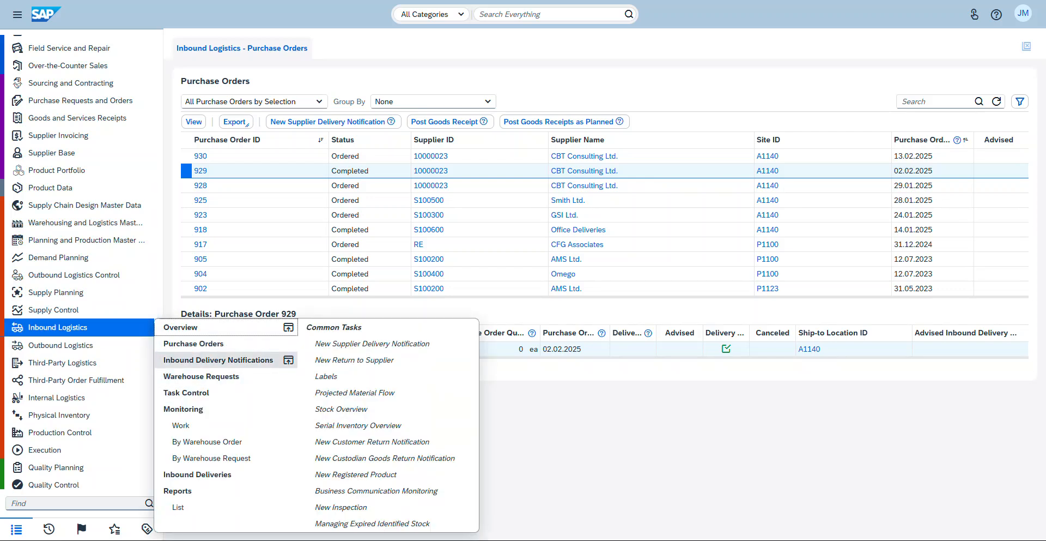
left_click(218, 360)
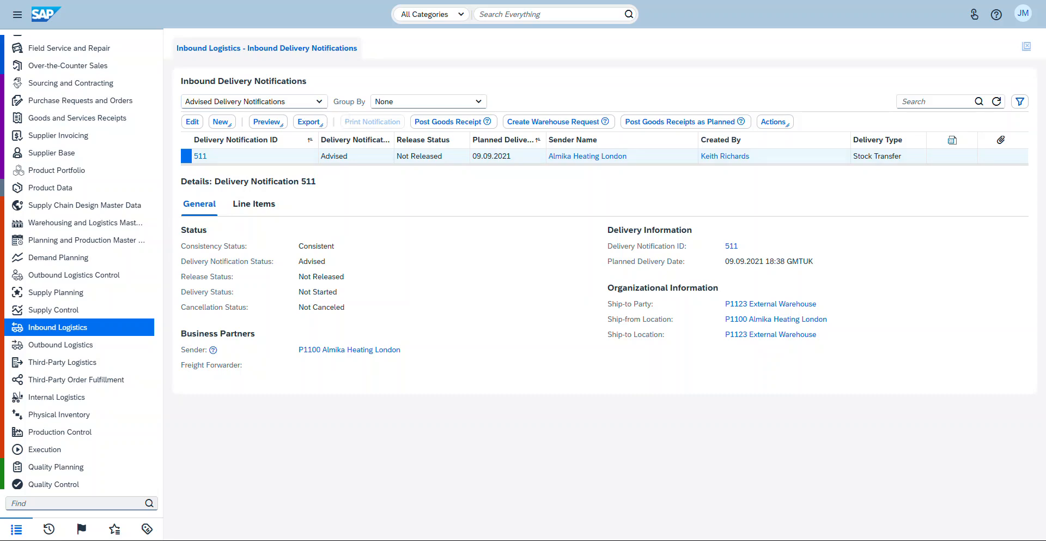
Show All Delivery Notifications by Selection in the notification list and execute the query
left_click(319, 101)
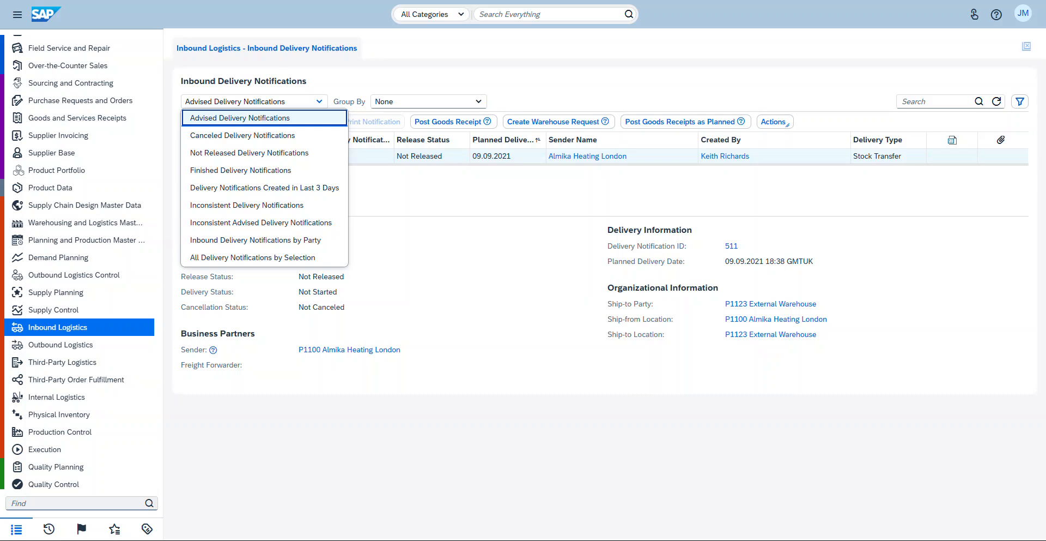
left_click(436, 203)
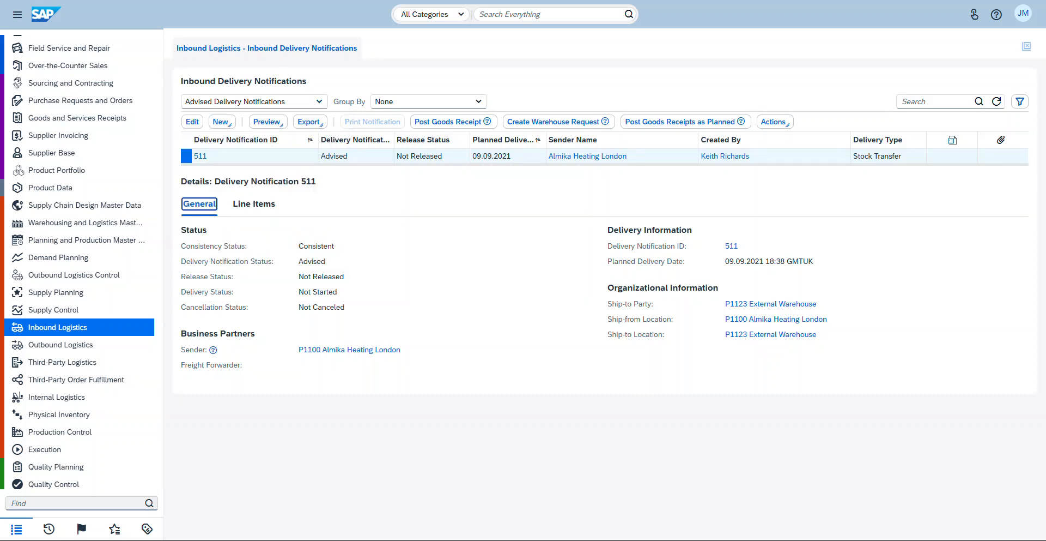
left_click(319, 102)
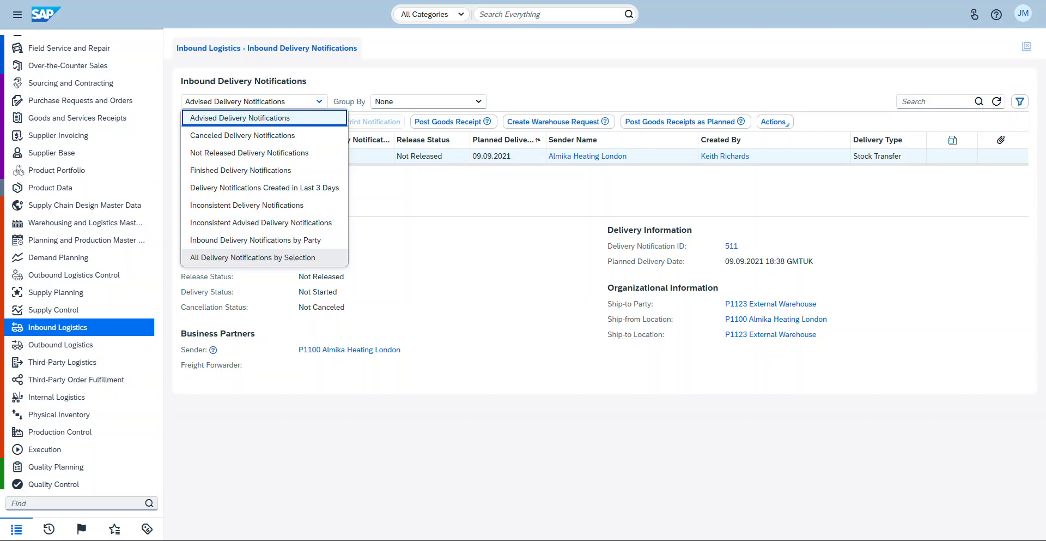
left_click(261, 257)
left_click(605, 168)
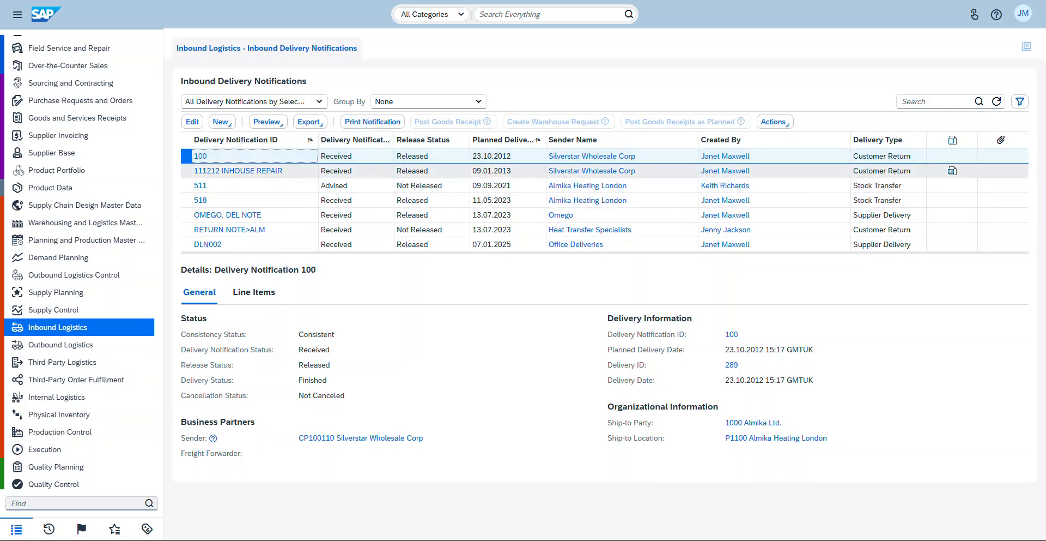
Select the advised Almika Heating London stock transfer, check its available actions, and start a new supplier delivery notification
left_click(356, 185)
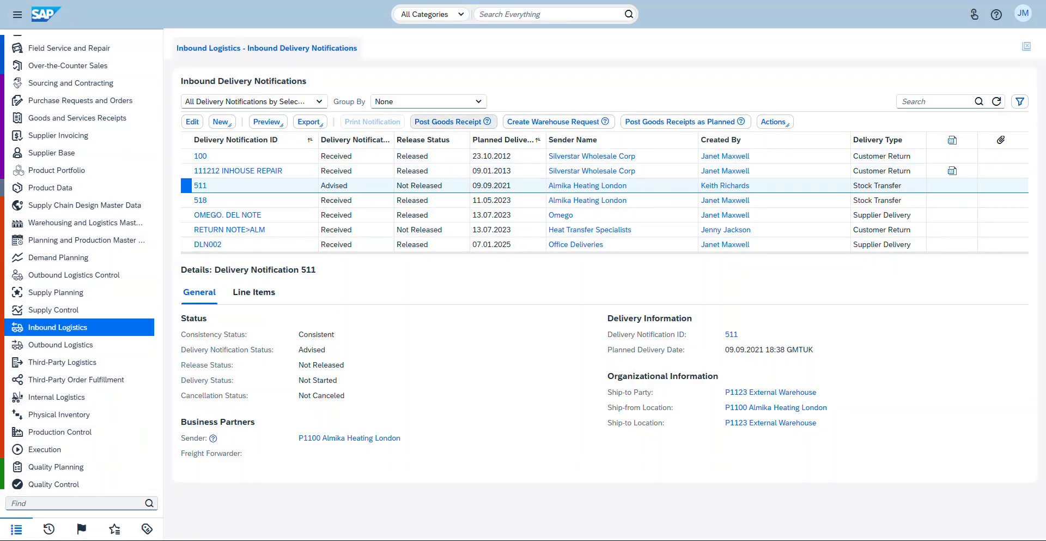
mouse_move(487, 122)
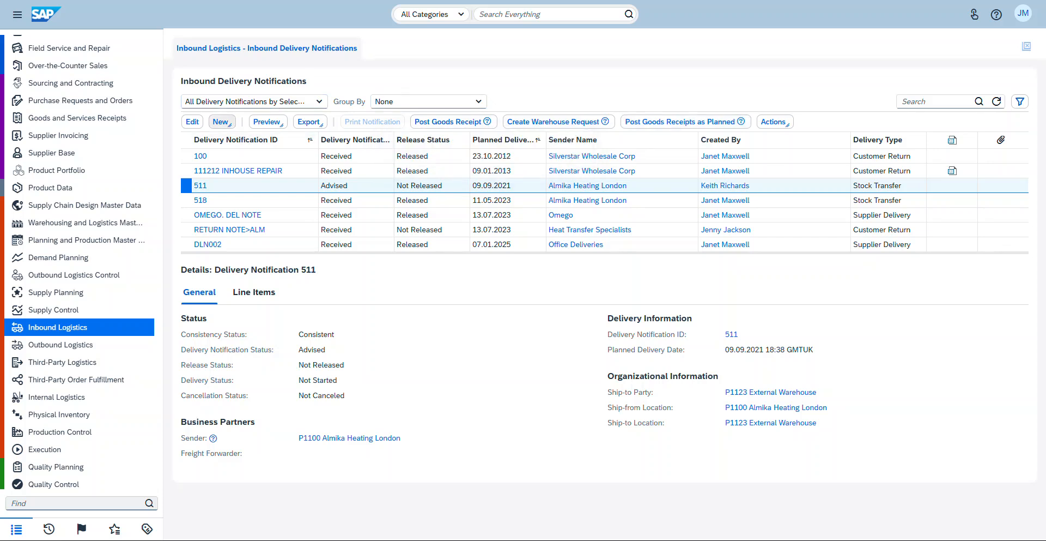
left_click(222, 121)
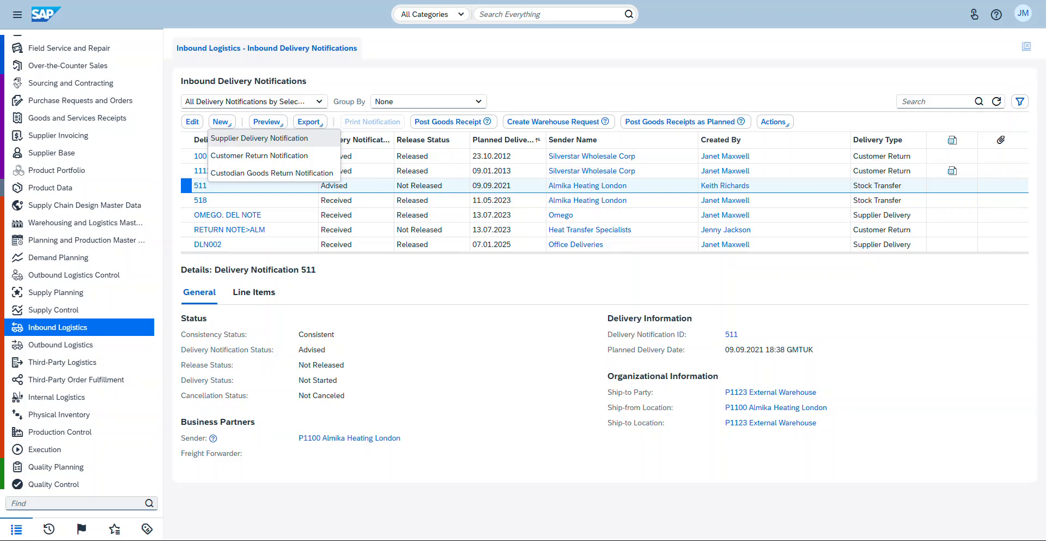
left_click(260, 137)
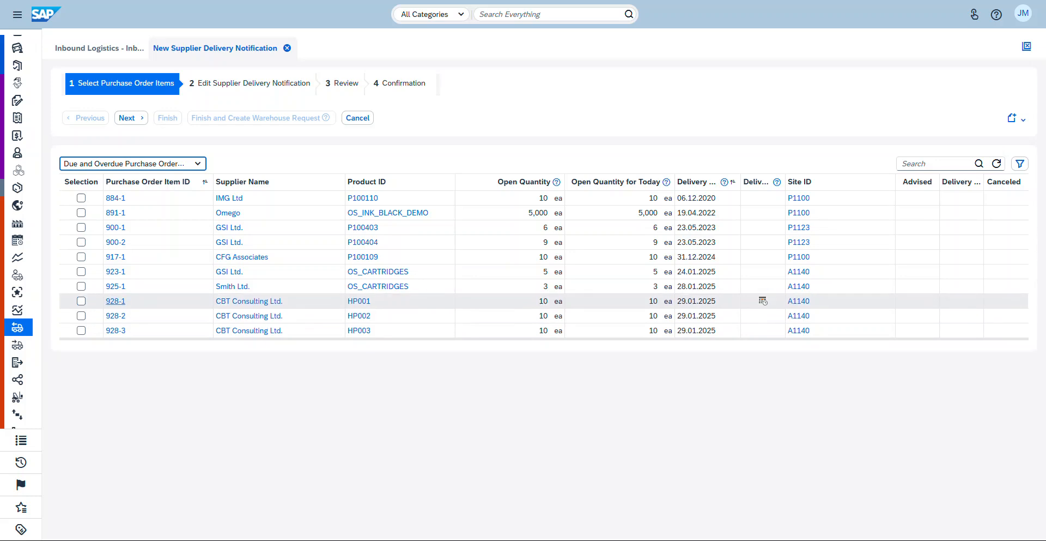
Include the CBT Consulting Ltd. order items for HP001, HP002 and HP003, widen the Delivery Schedule column, and proceed to editing the notification
left_click(82, 301)
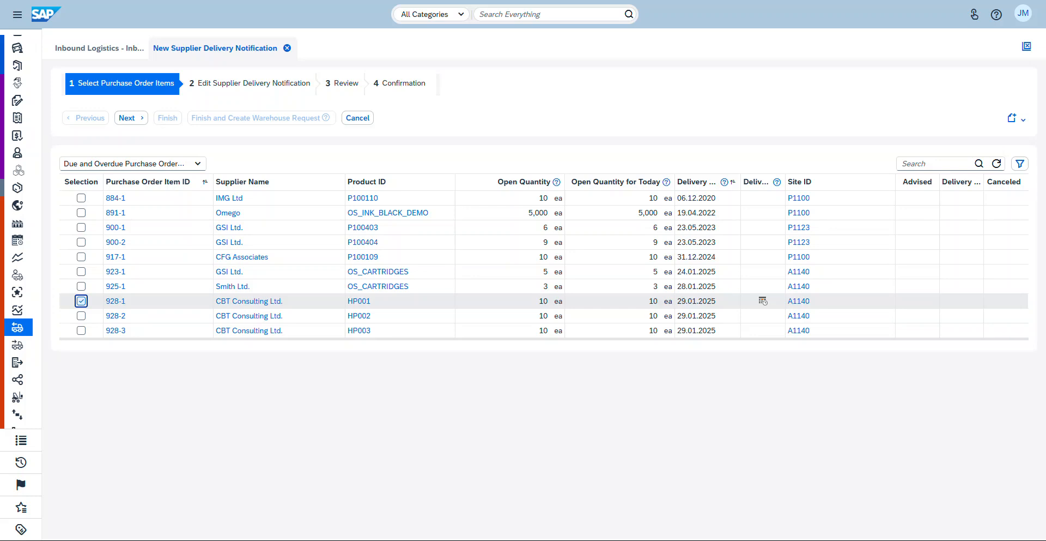
left_click_drag(784, 182, 863, 183)
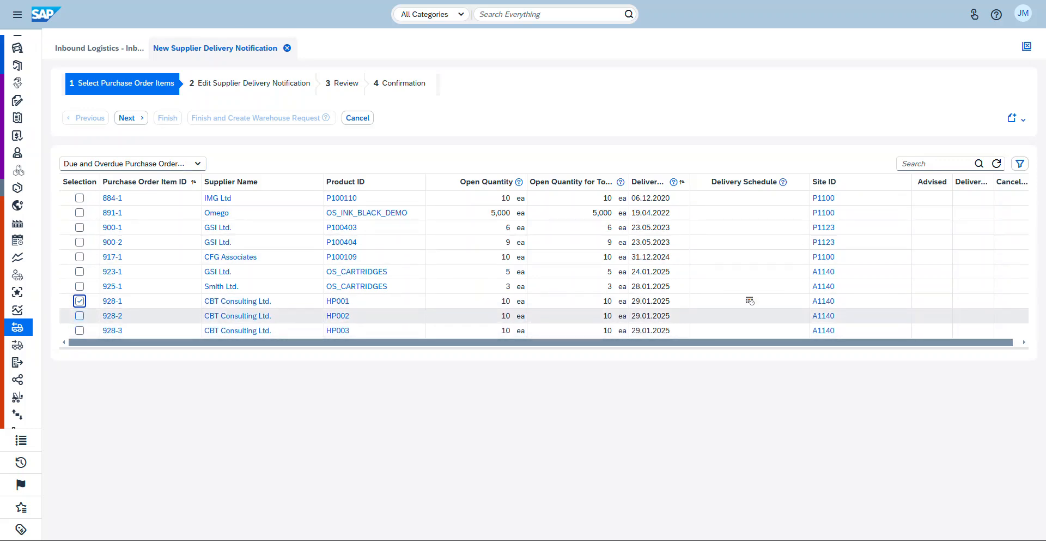
left_click(80, 316)
left_click(79, 331)
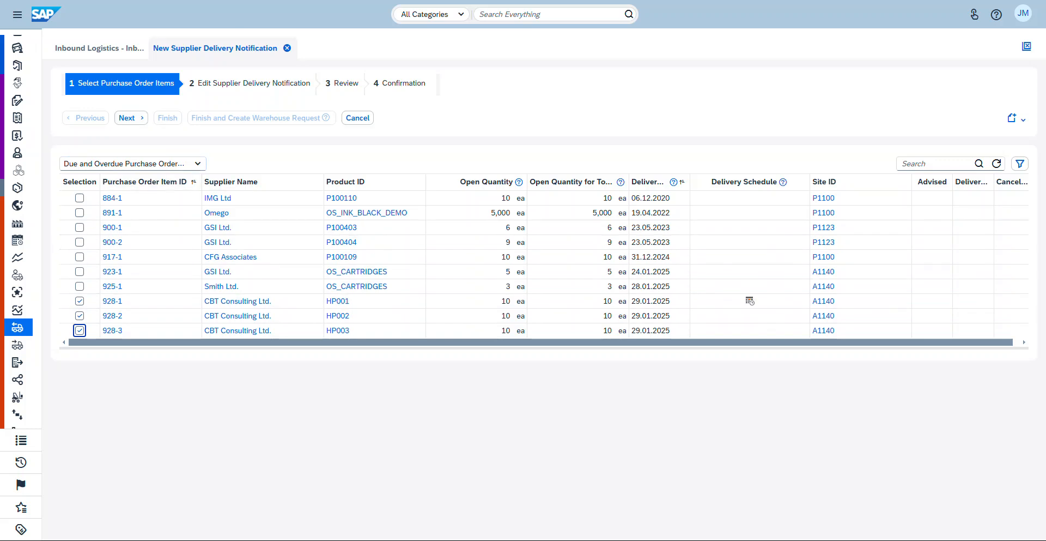
left_click(131, 118)
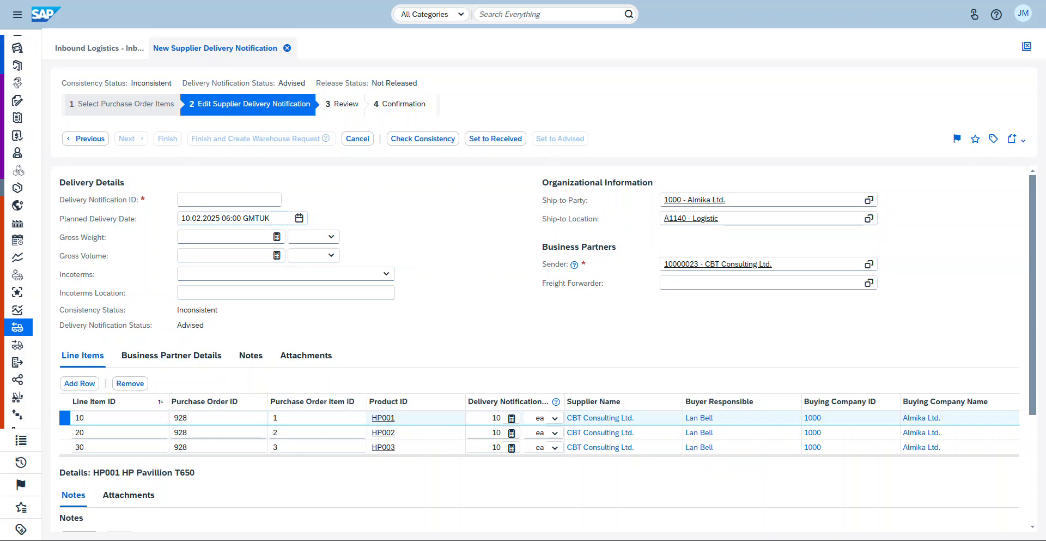
Set the Delivery Notification ID of the new supplier delivery notification to INBN00008765
left_click(229, 199)
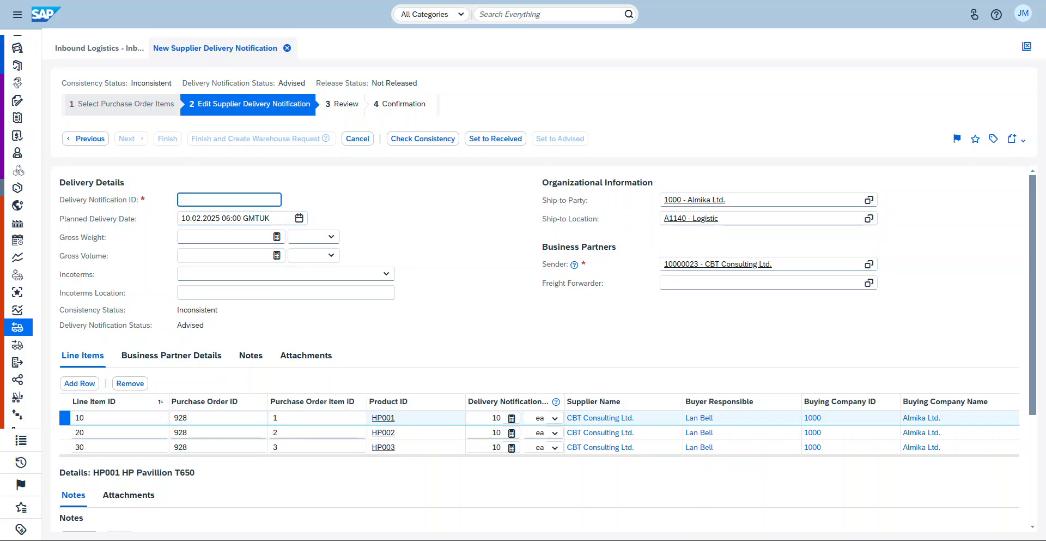
type("INBN00008765")
key("Return")
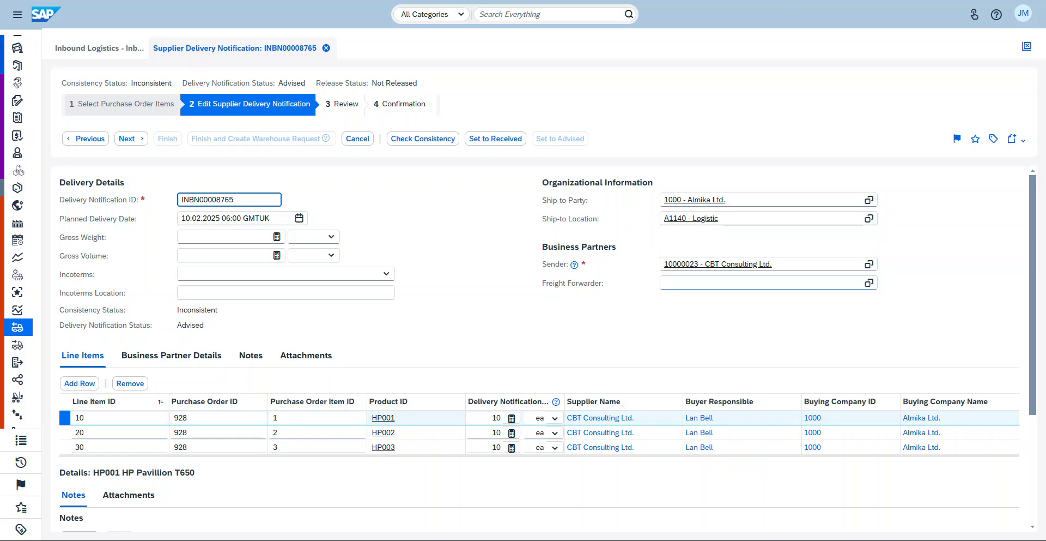
Look up the available freight forwarders for the delivery notification and close the list without choosing one
left_click(763, 282)
left_click(763, 313)
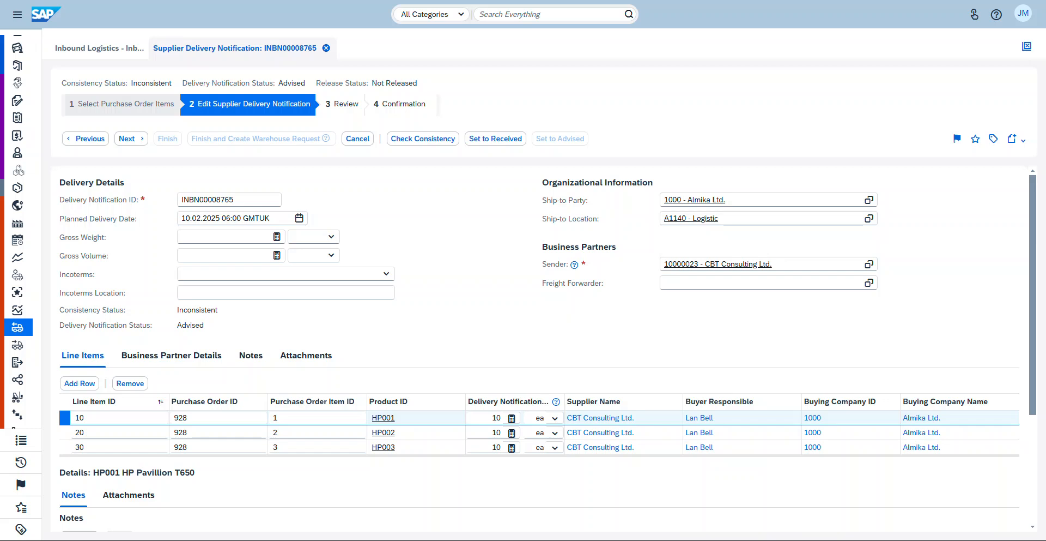
left_click(869, 282)
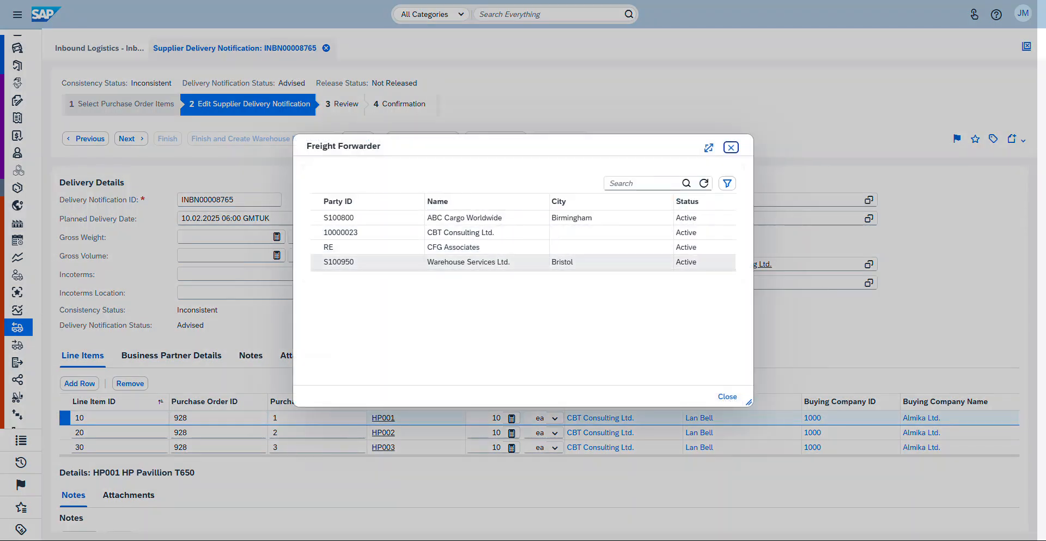
left_click(728, 397)
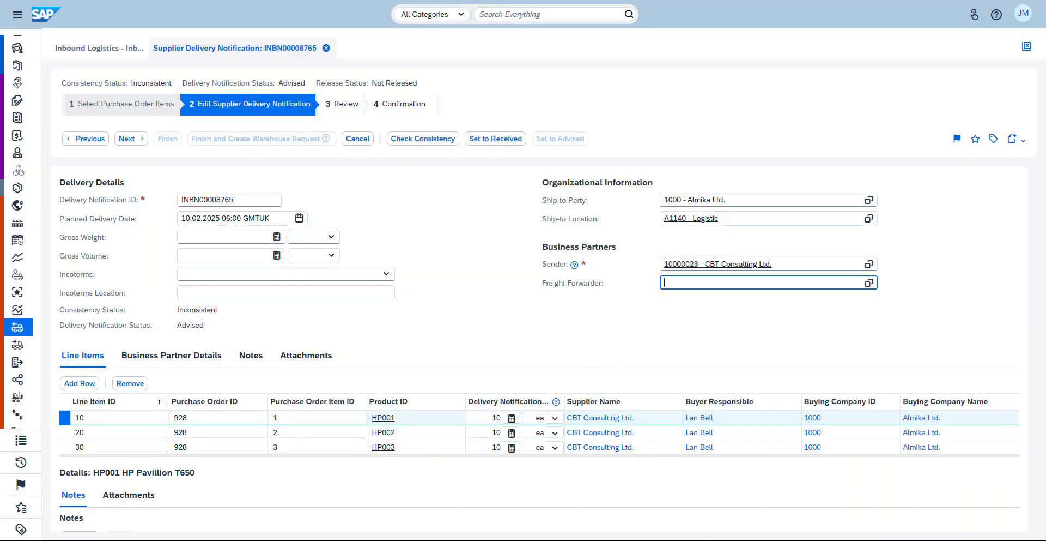
Review the notification's line items together with the notes and attachments of the HP001 item
left_click(82, 355)
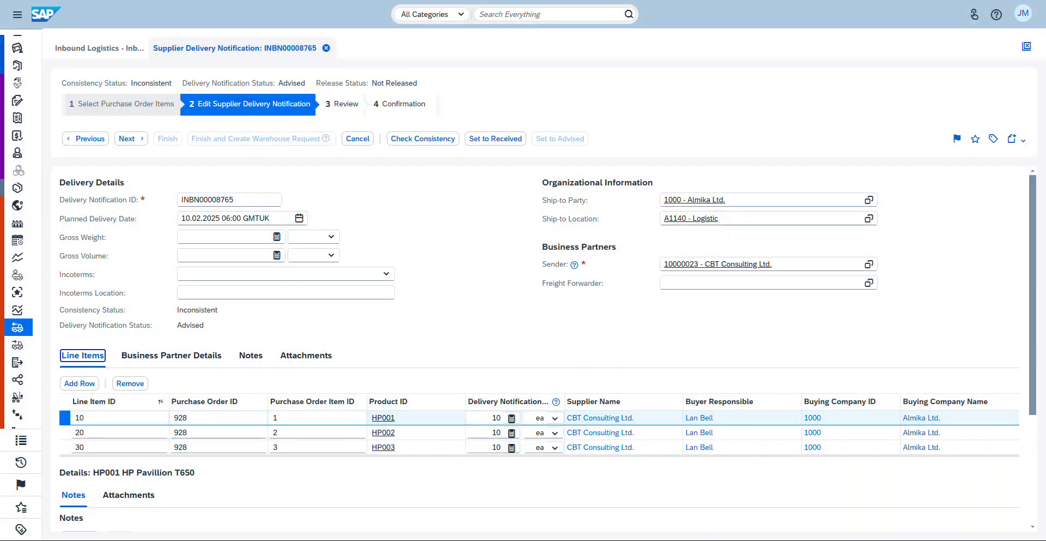
scroll(545, 381, "down", 3)
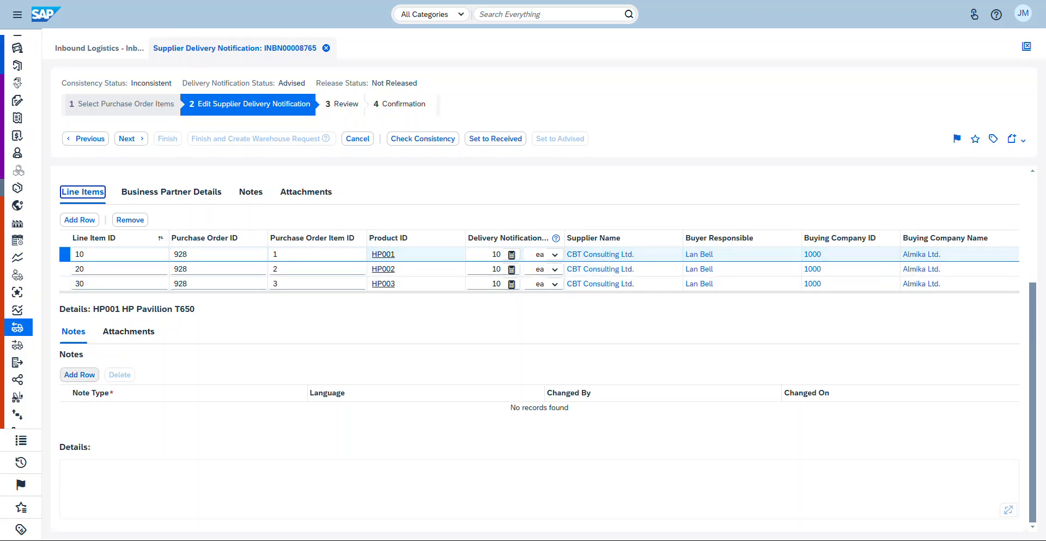
left_click(129, 332)
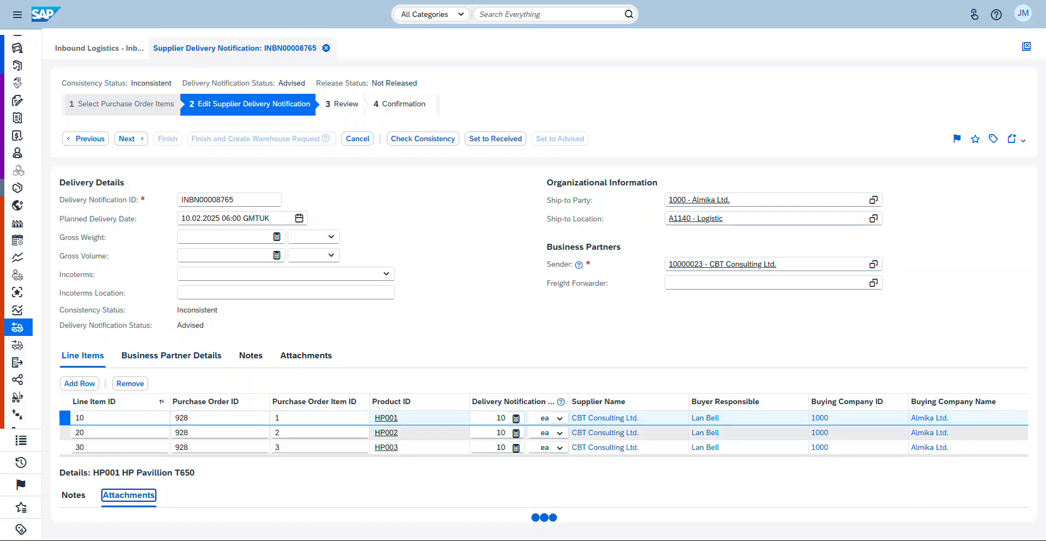
left_click(73, 495)
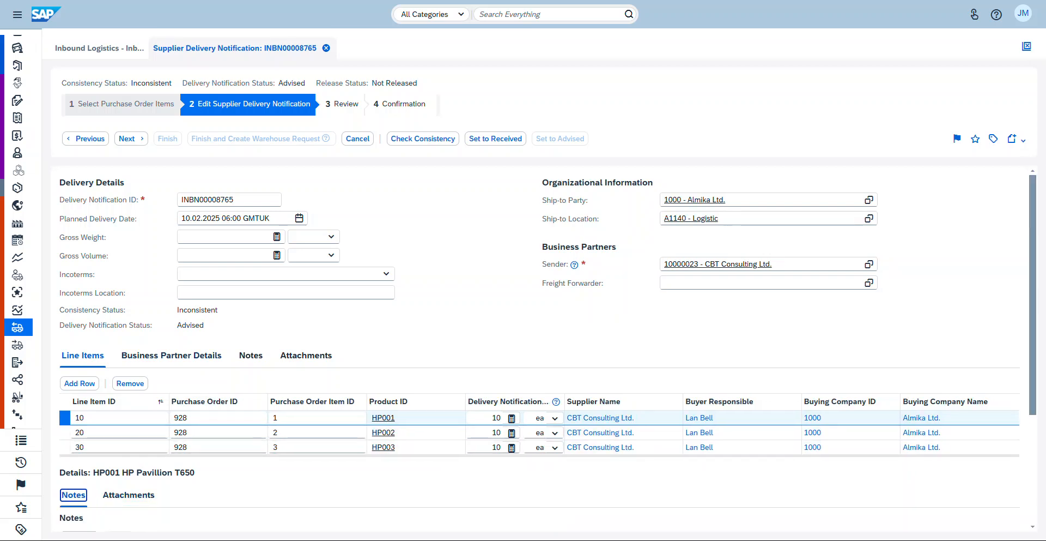
scroll(73, 495, "down", 3)
scroll(120, 463, "down", 1)
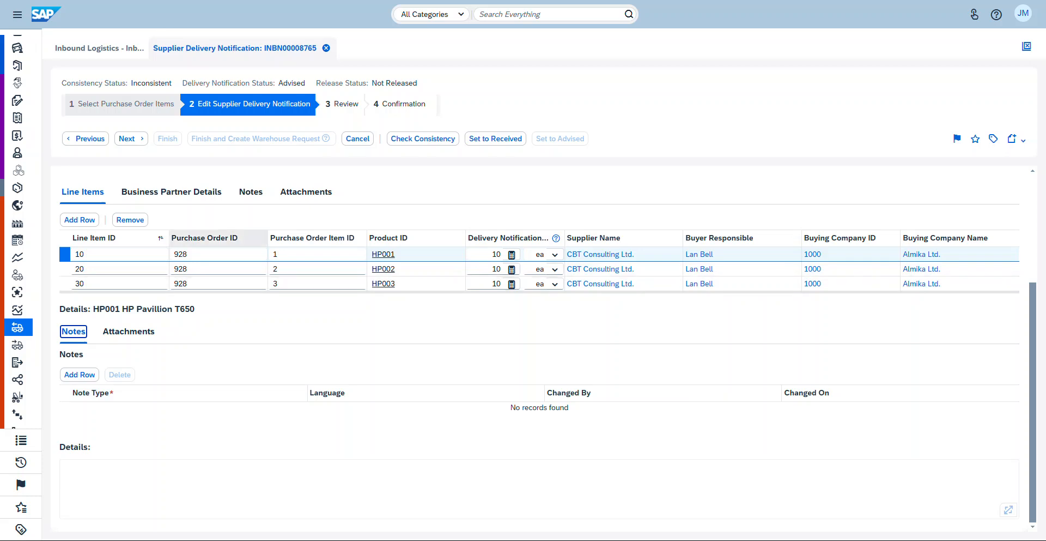
Examine the notification's business partner details and header notes, and return to its line items
left_click(188, 192)
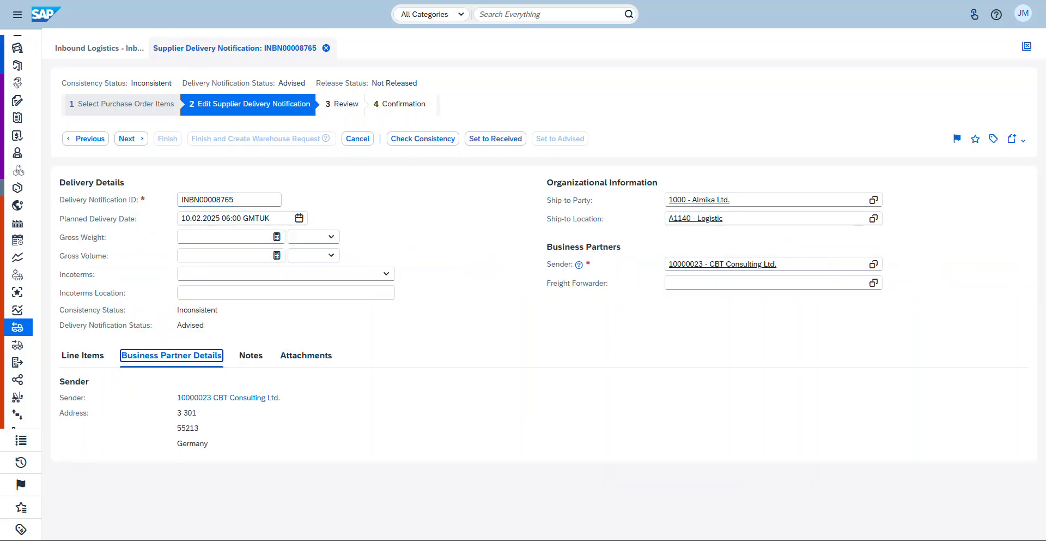
left_click(261, 427)
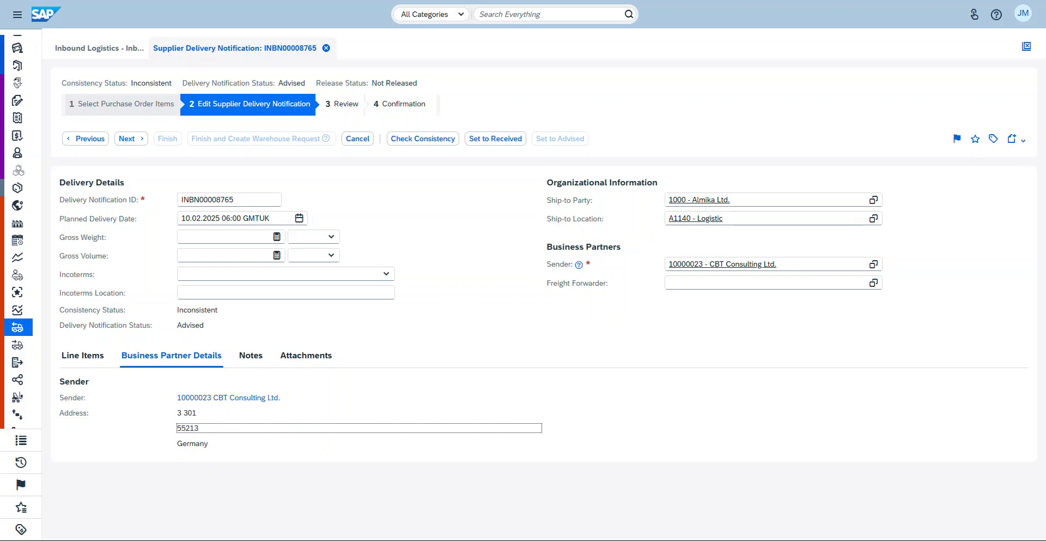
left_click(251, 356)
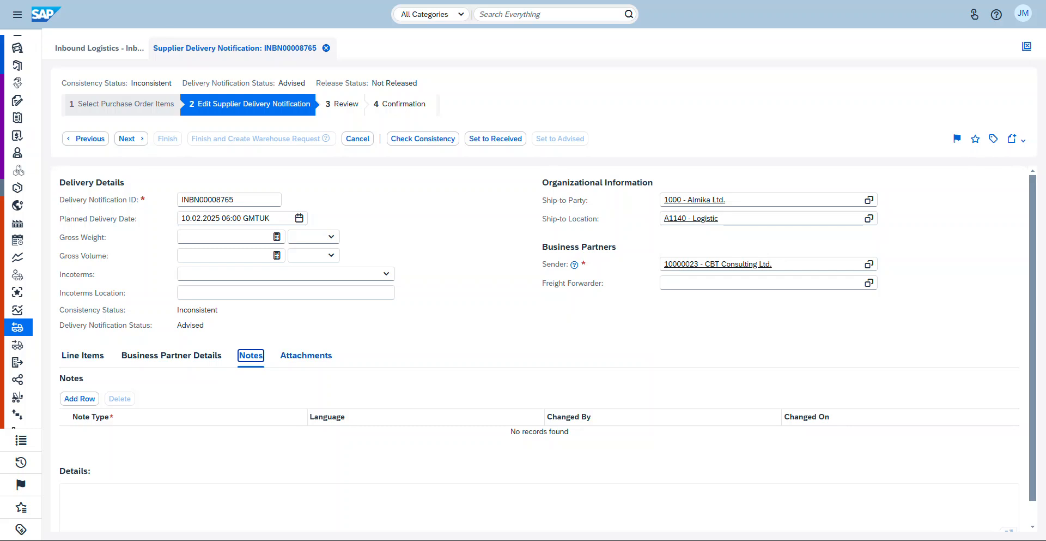
left_click(83, 356)
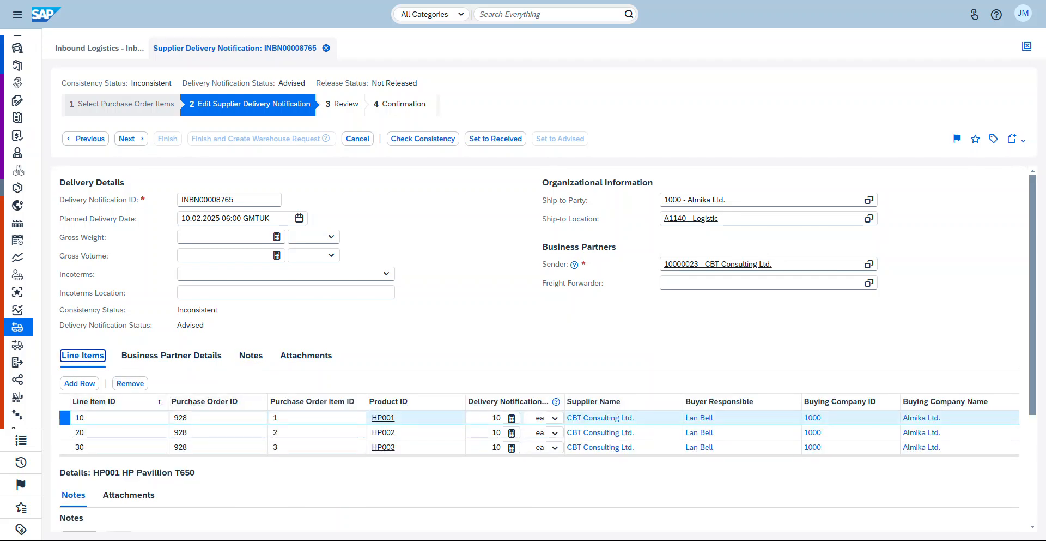
scroll(548, 349, "down", 3)
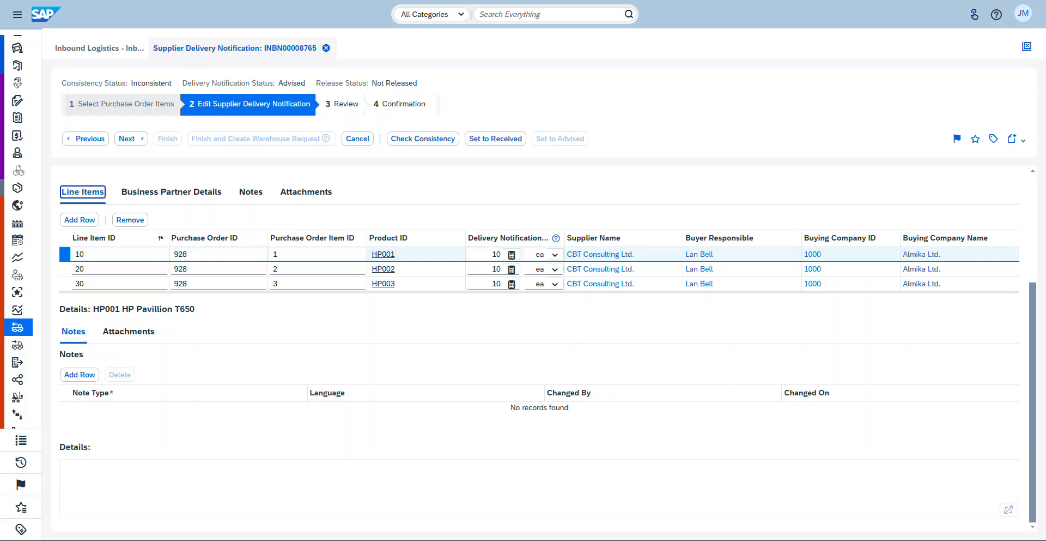
scroll(539, 327, "up", 3)
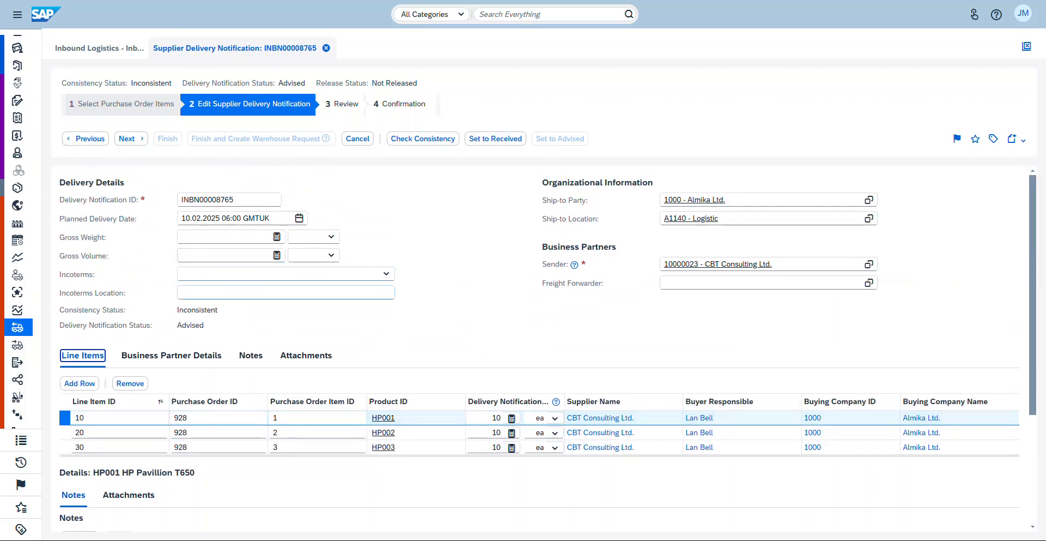
scroll(540, 327, "down", 3)
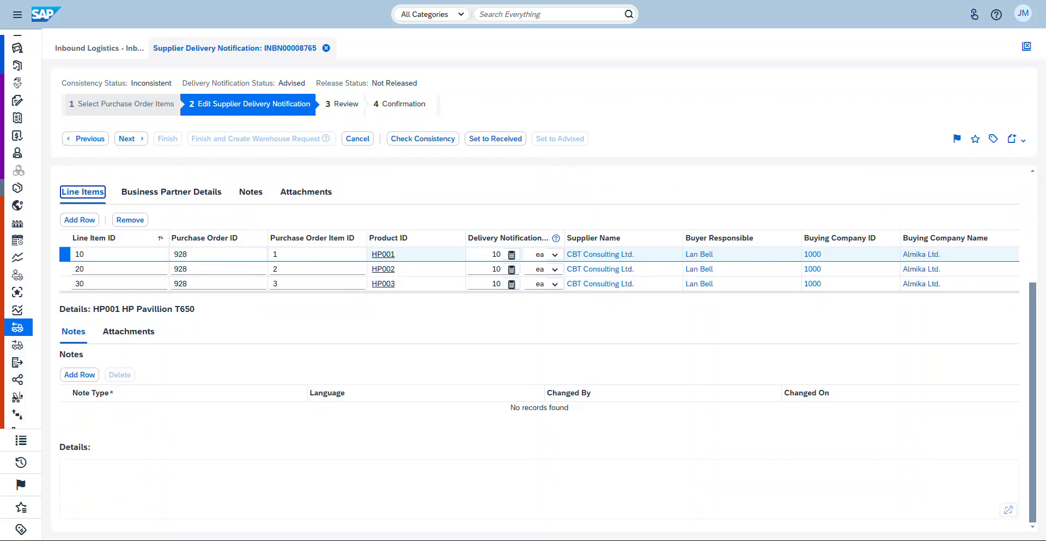
scroll(539, 327, "up", 3)
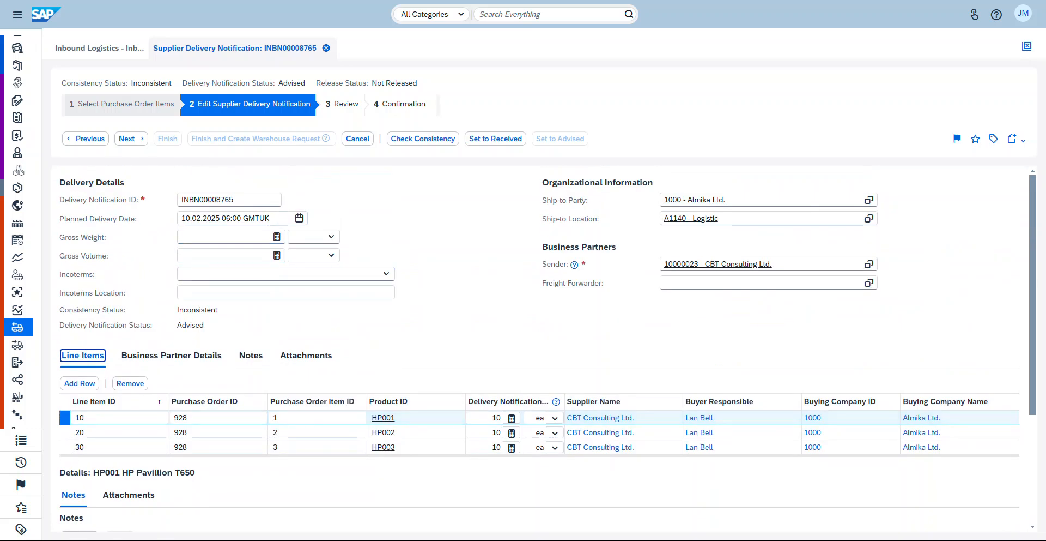
Check the supplier delivery notification's consistency, finish it after the review stage, and close the confirmation
left_click(423, 139)
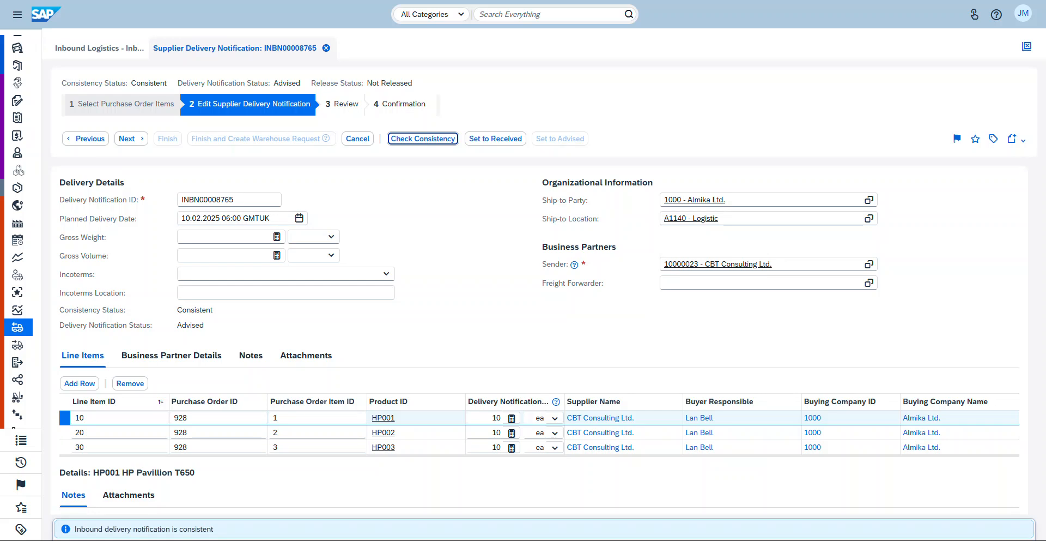
left_click(131, 138)
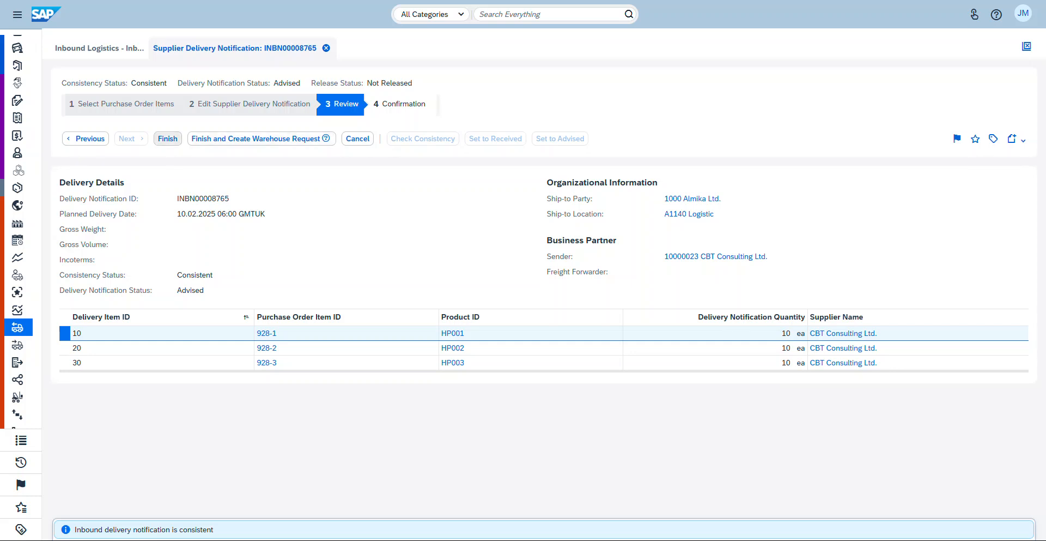
left_click(168, 138)
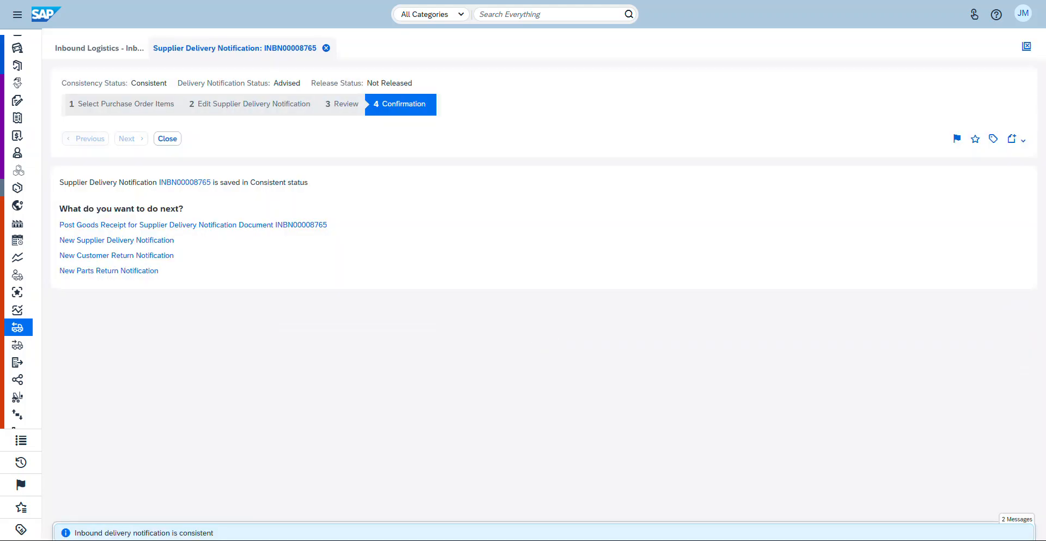
left_click(167, 138)
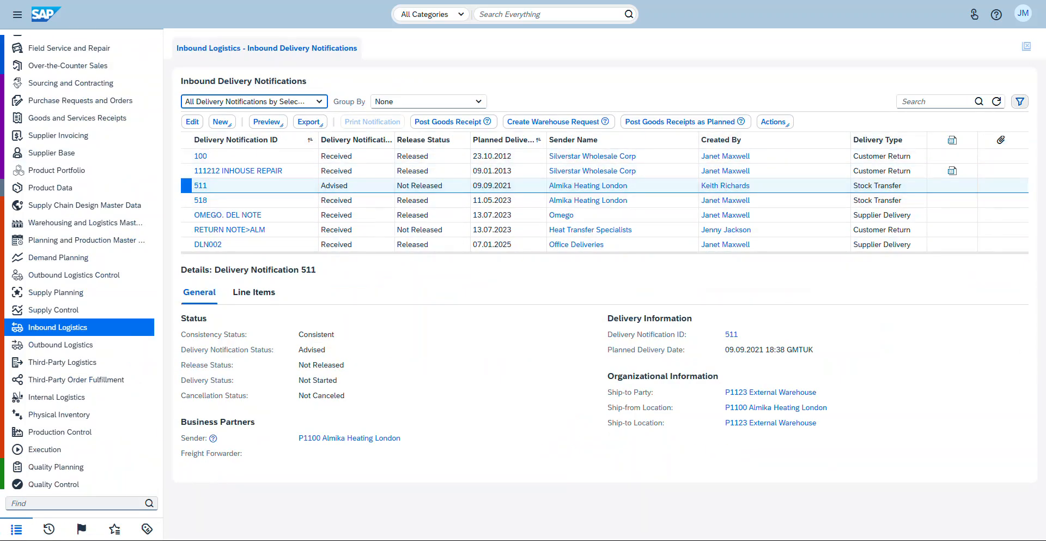
Refresh the delivery notification list and open the full details of INBN00008765
left_click(997, 101)
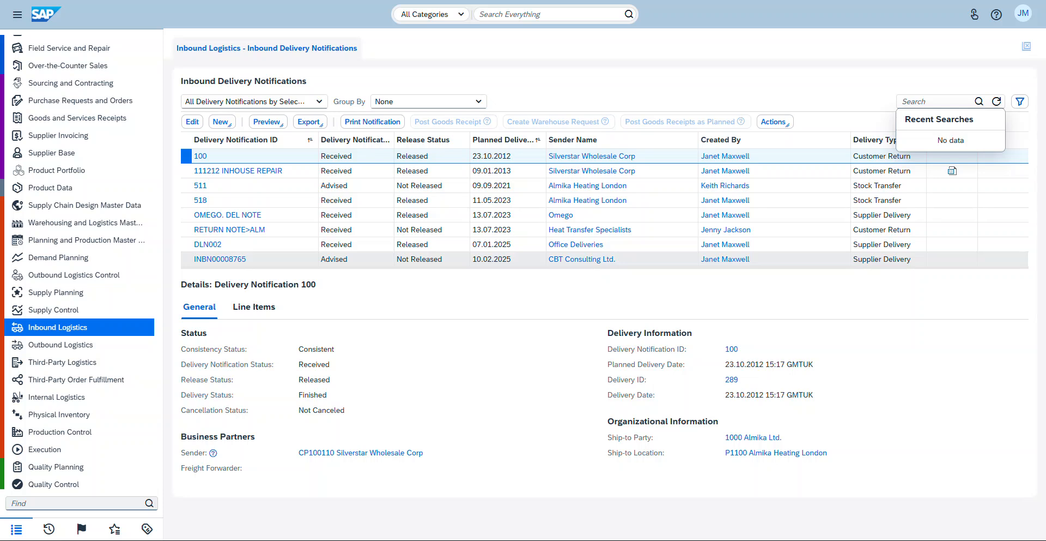
left_click(255, 259)
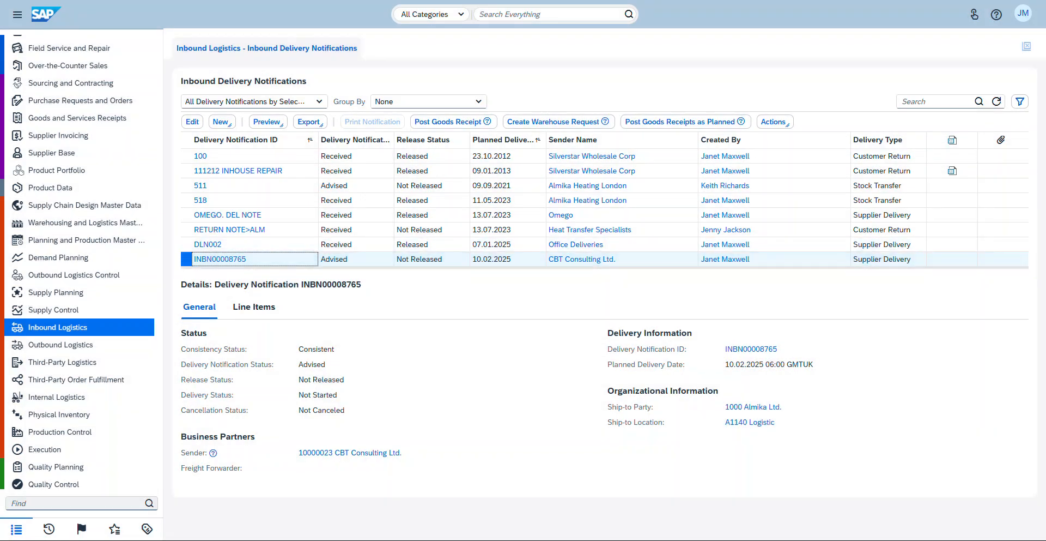
left_click(219, 259)
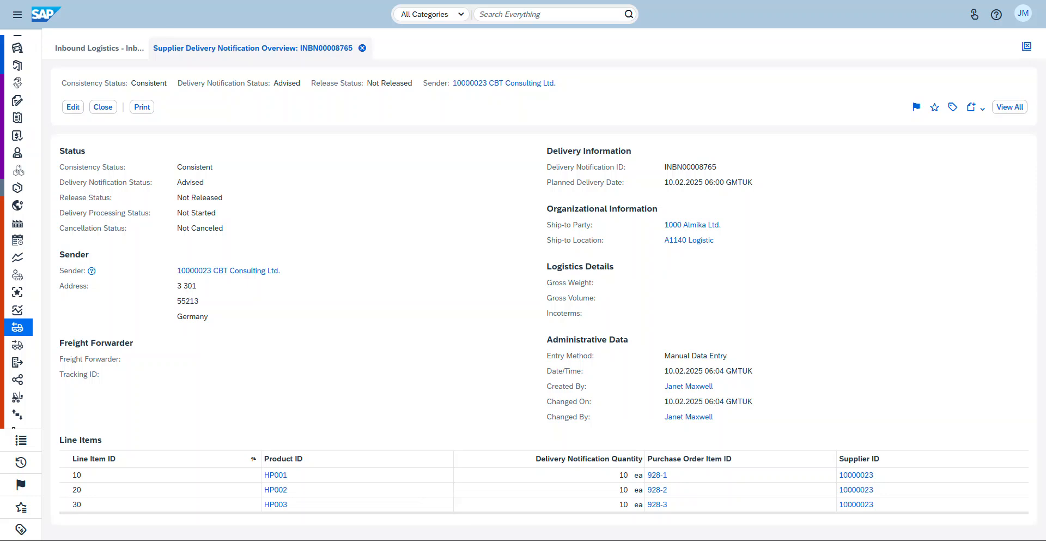
left_click(1010, 107)
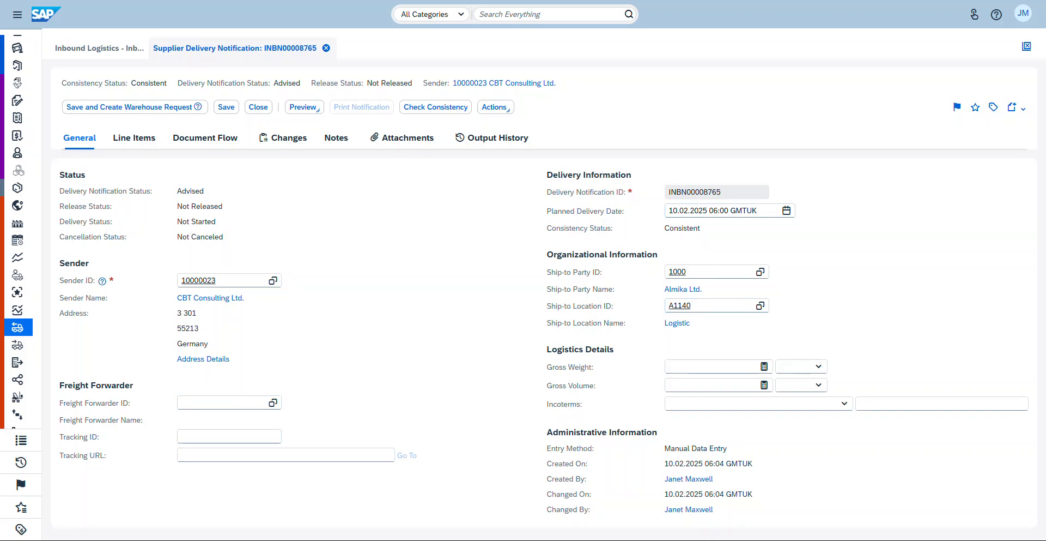
Examine the notification's line items, document flow in Extended View and change history page, and close it
left_click(134, 137)
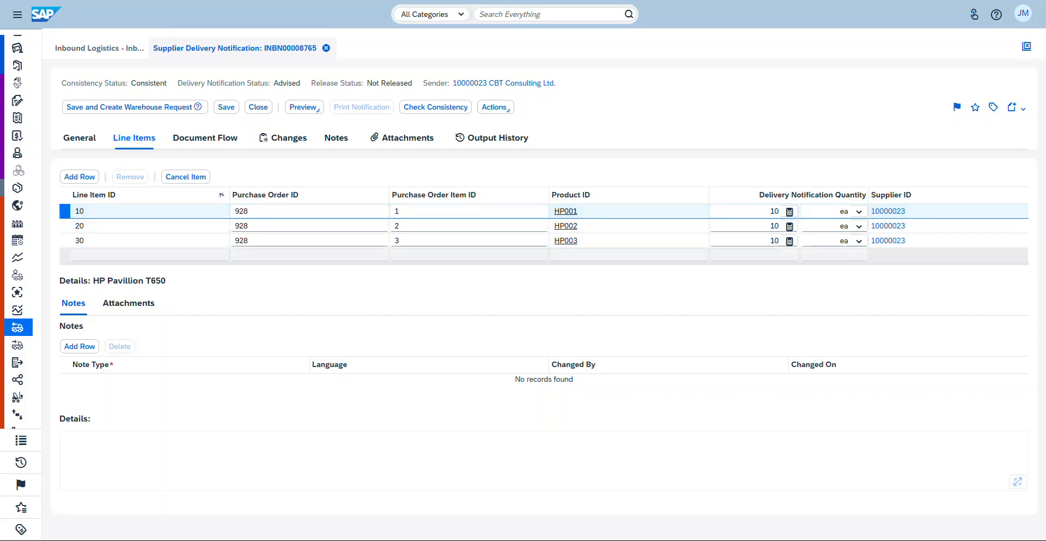
left_click(205, 138)
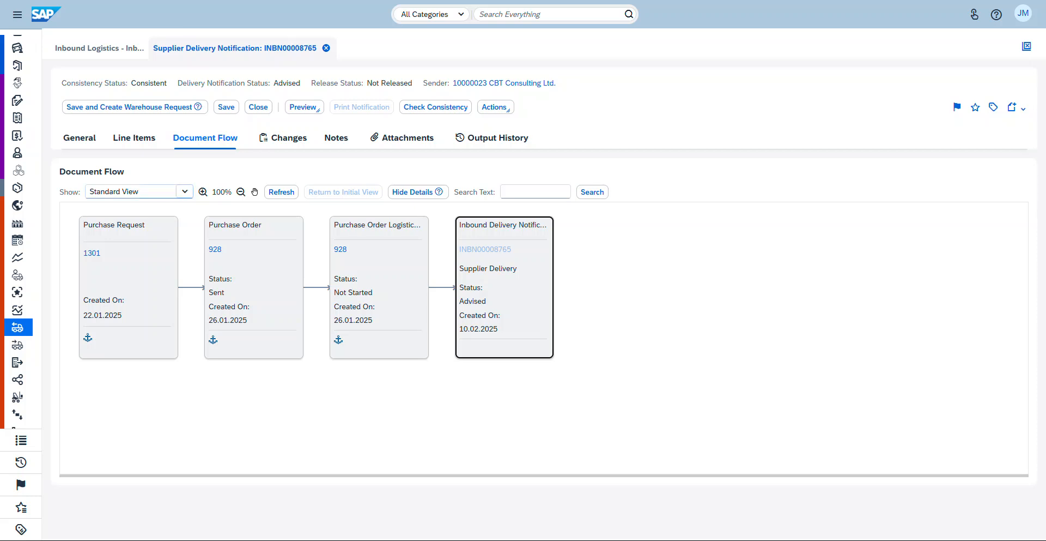
left_click(185, 192)
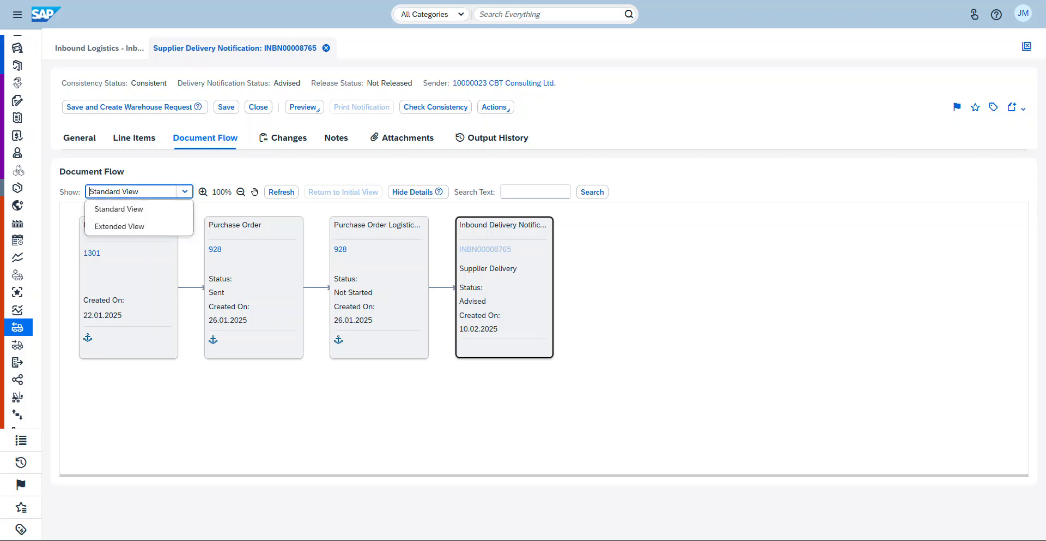
left_click(120, 227)
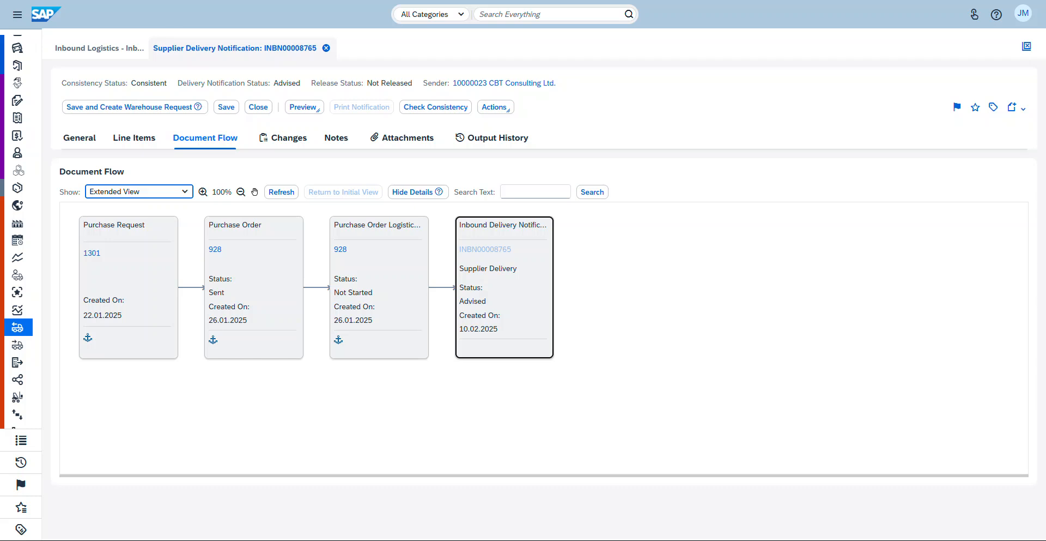
left_click(283, 138)
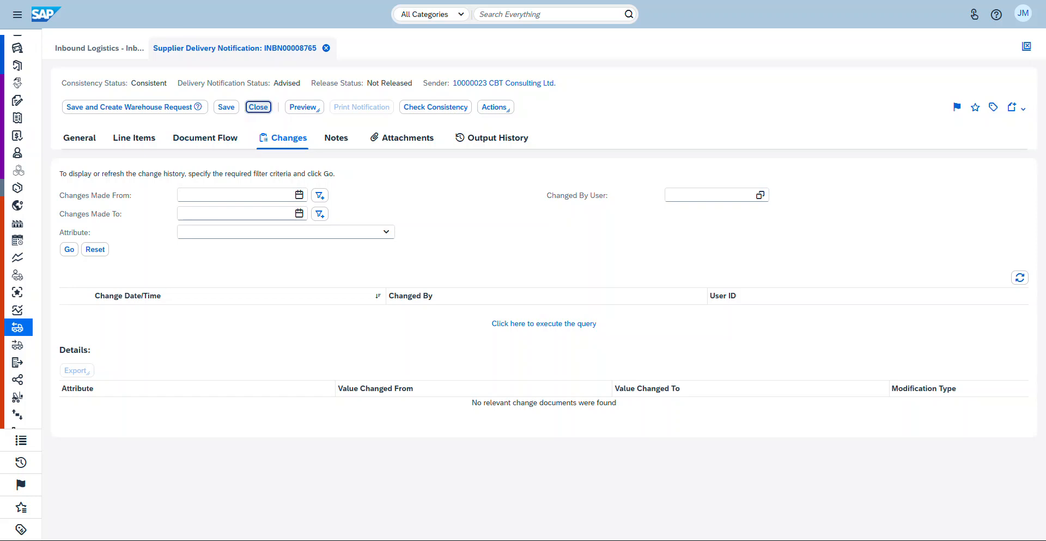
left_click(259, 107)
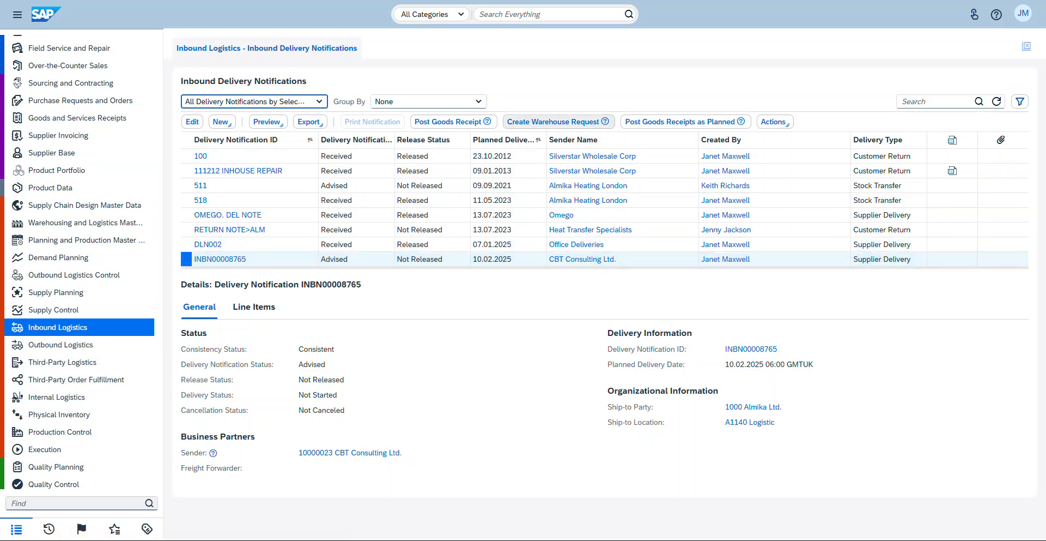
Create a warehouse request for the CBT Consulting Ltd. delivery notification INBN00008765
left_click(356, 259)
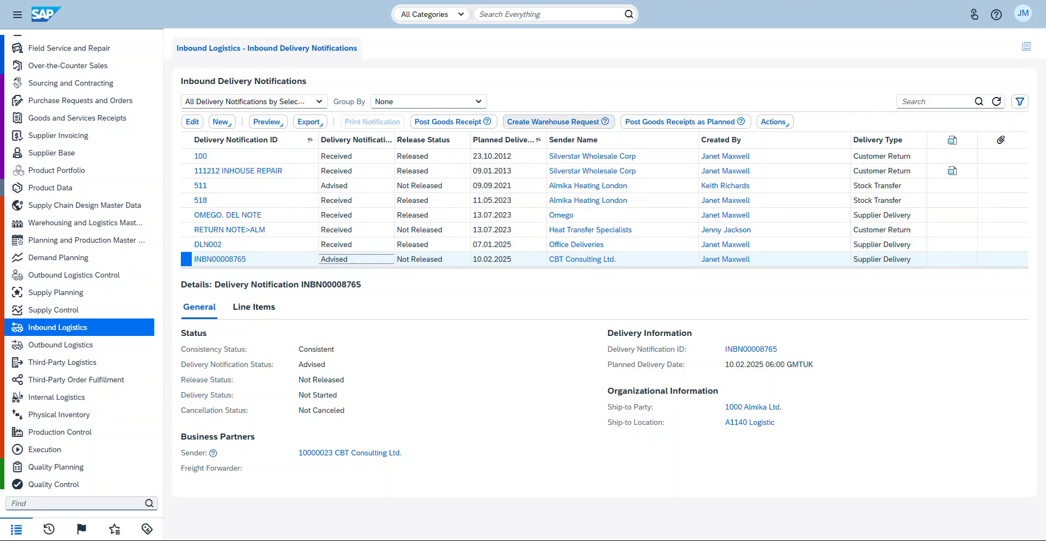
left_click(559, 121)
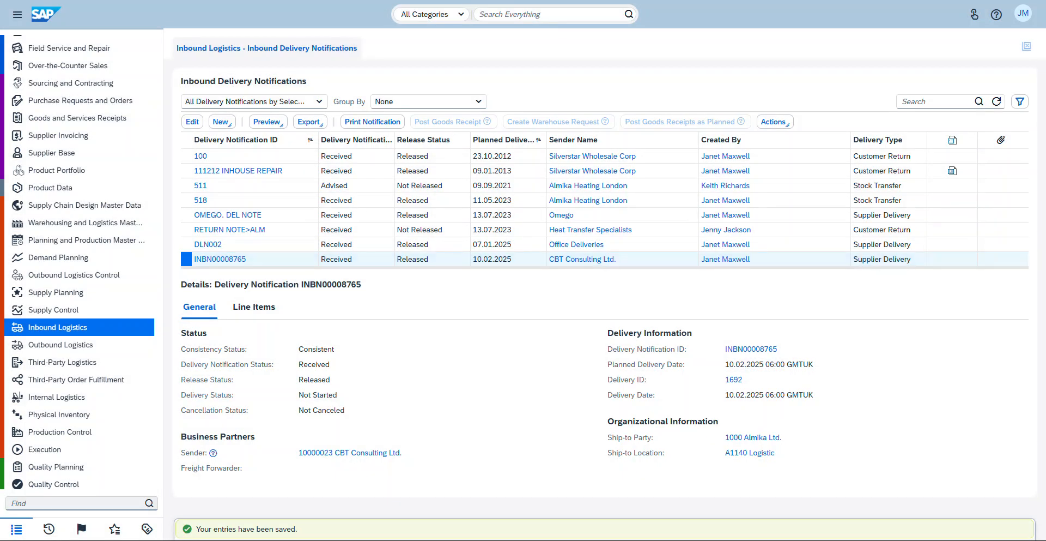
left_click_drag(201, 528, 284, 528)
left_click(284, 528)
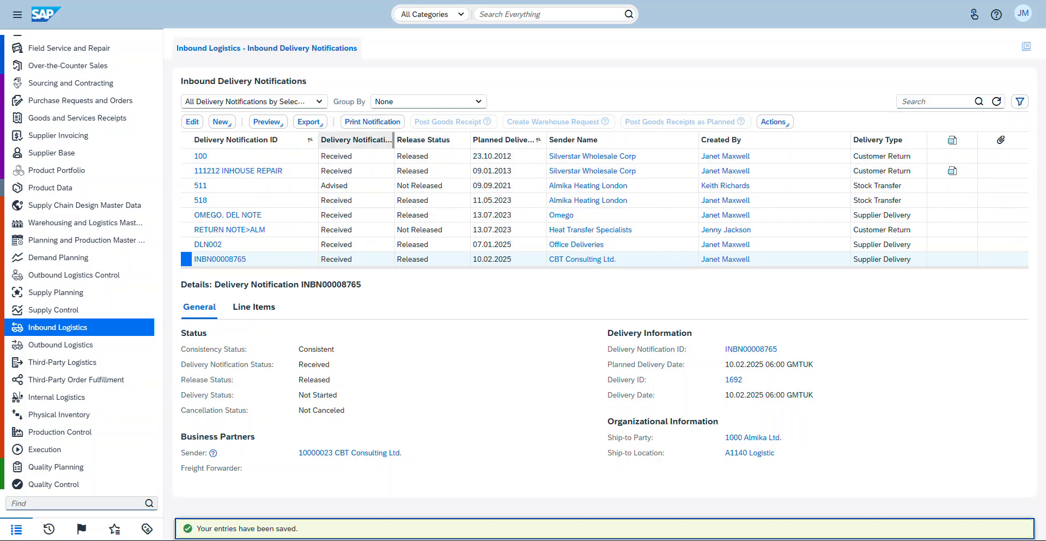
Widen the Delivery Notification Status column to show its full heading and open the overview of INBN00008765
left_click_drag(394, 140, 441, 141)
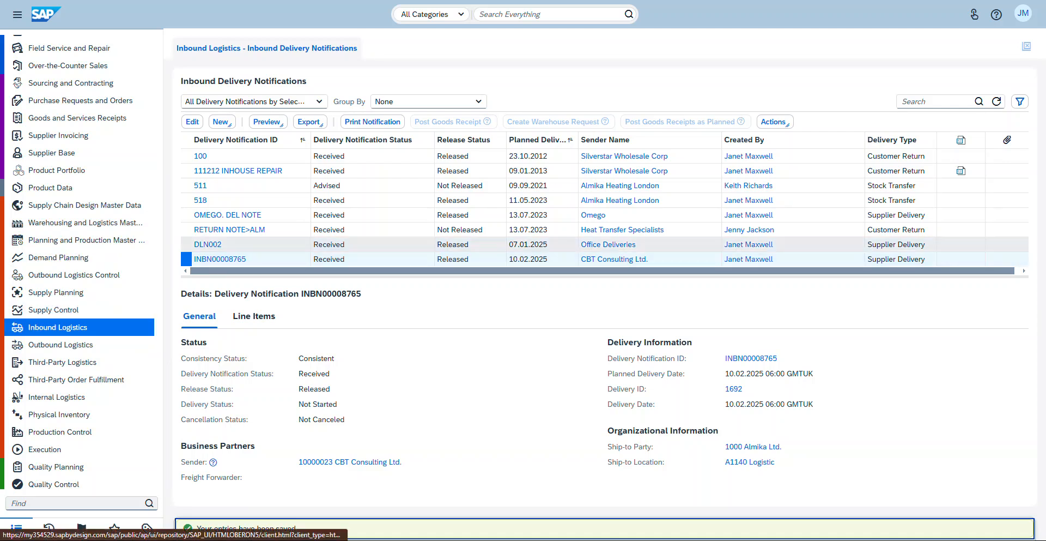
left_click(220, 259)
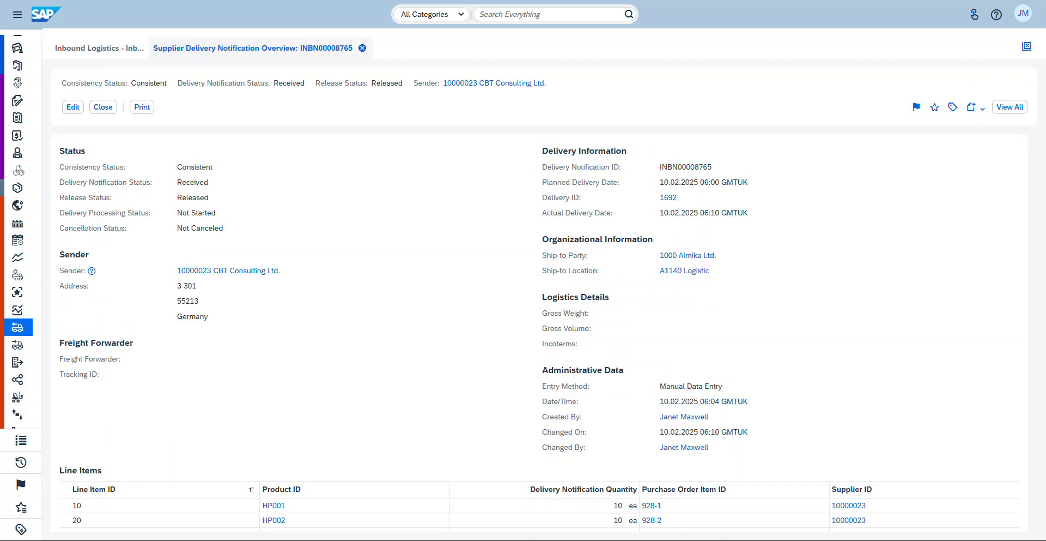
Open the full details of INBN00008765, examine its document flow in Extended View at a reduced zoom, and close the notification
left_click(1010, 107)
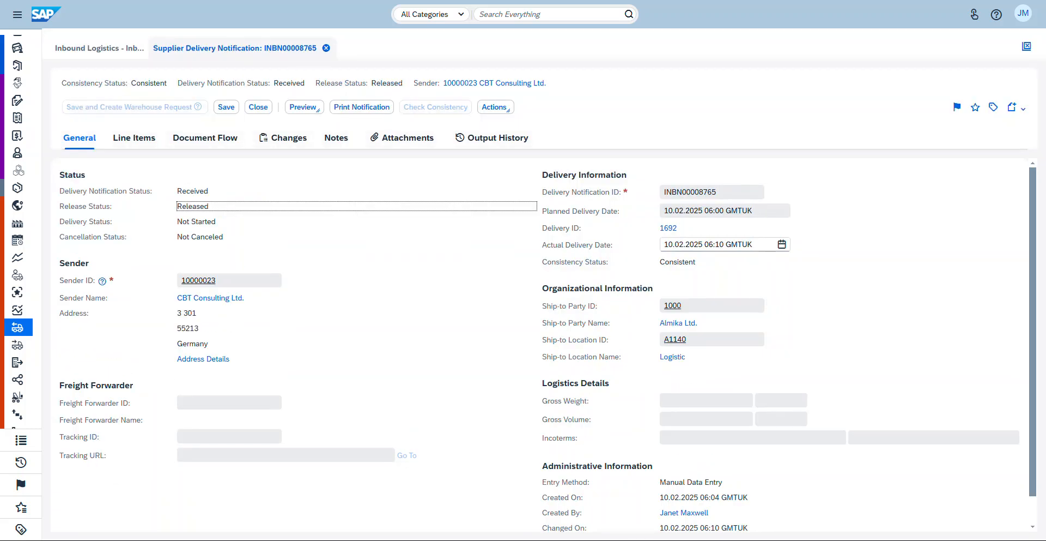
left_click(205, 137)
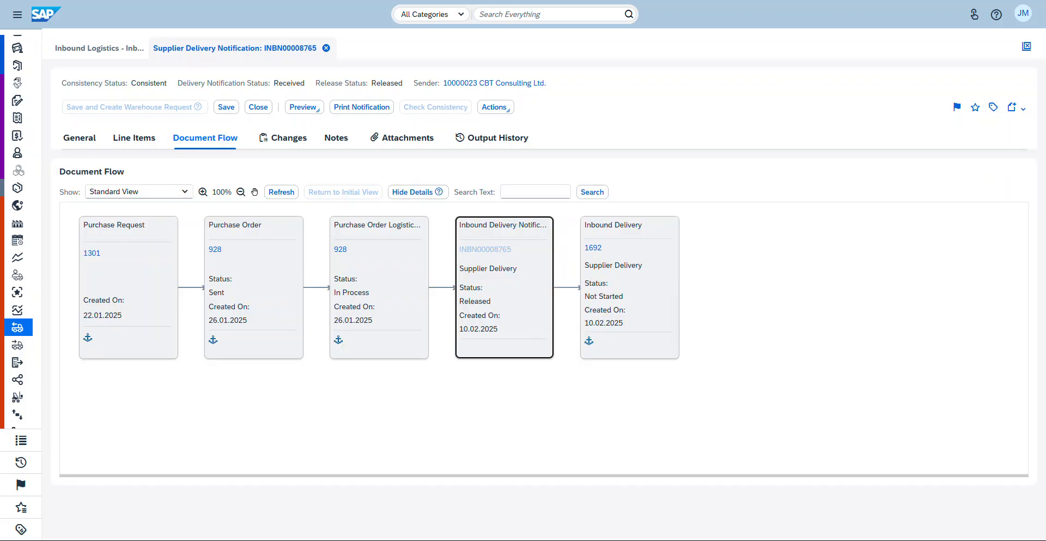
left_click(185, 191)
left_click(115, 226)
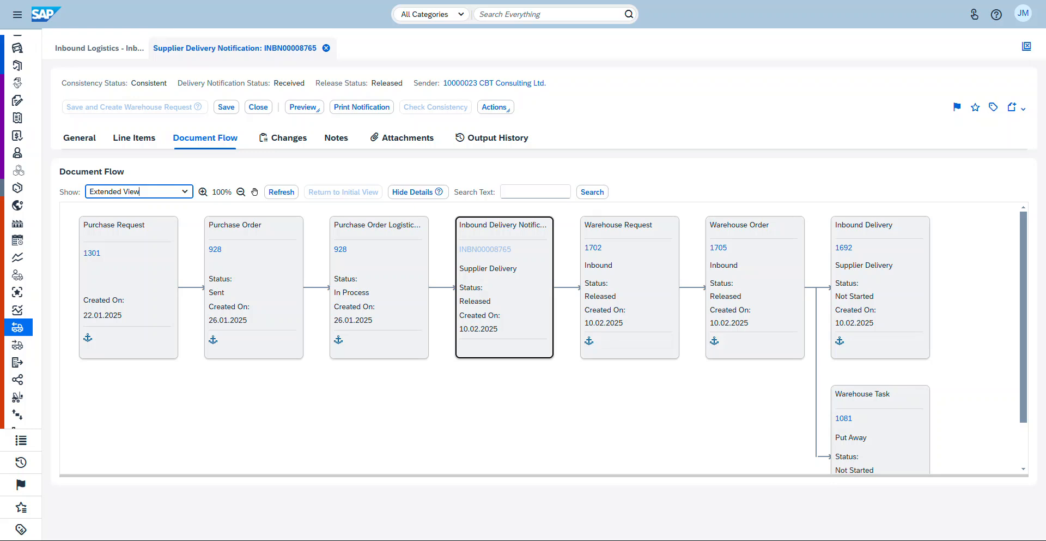
scroll(544, 338, "down", 1)
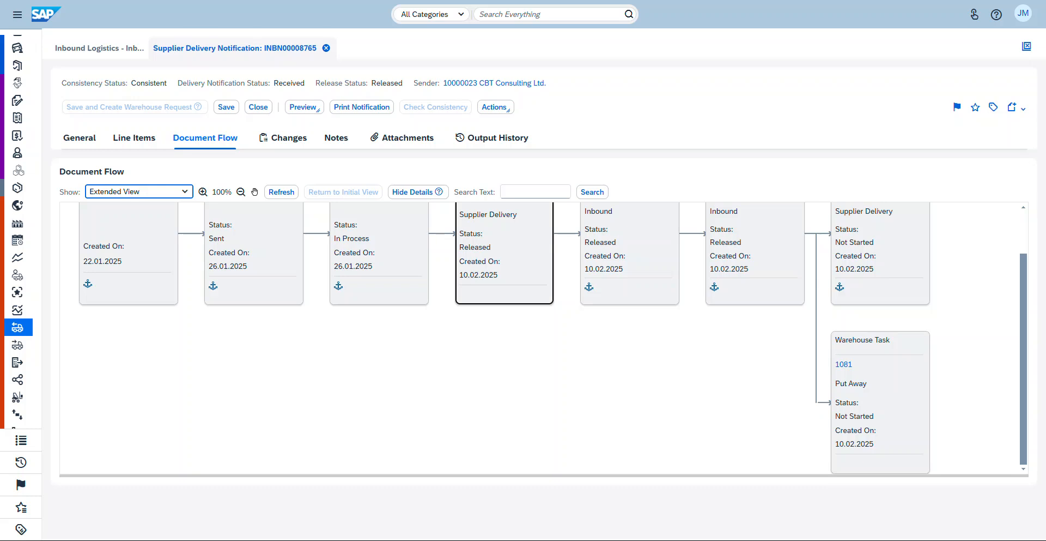
scroll(545, 338, "up", 1)
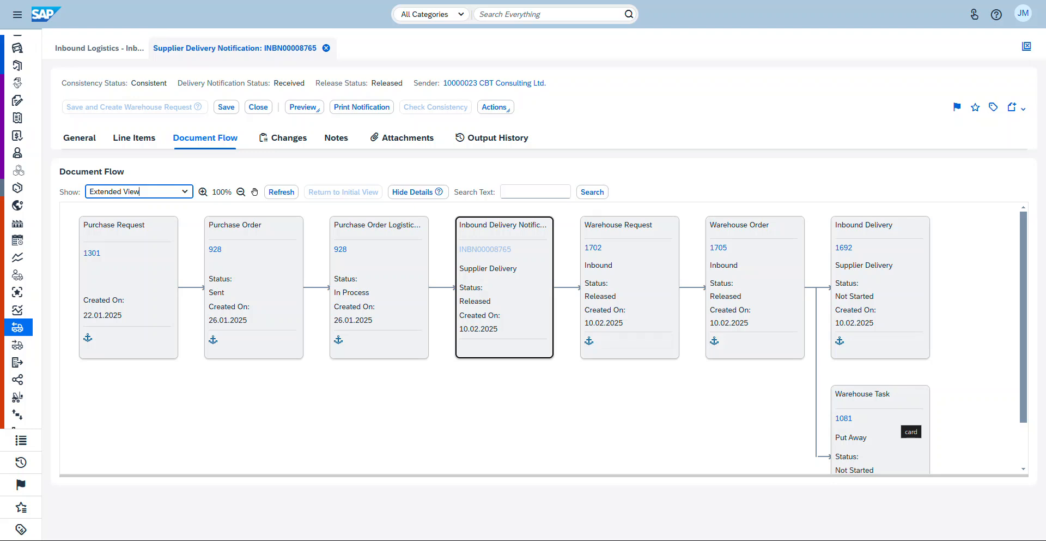
scroll(545, 337, "down", 1)
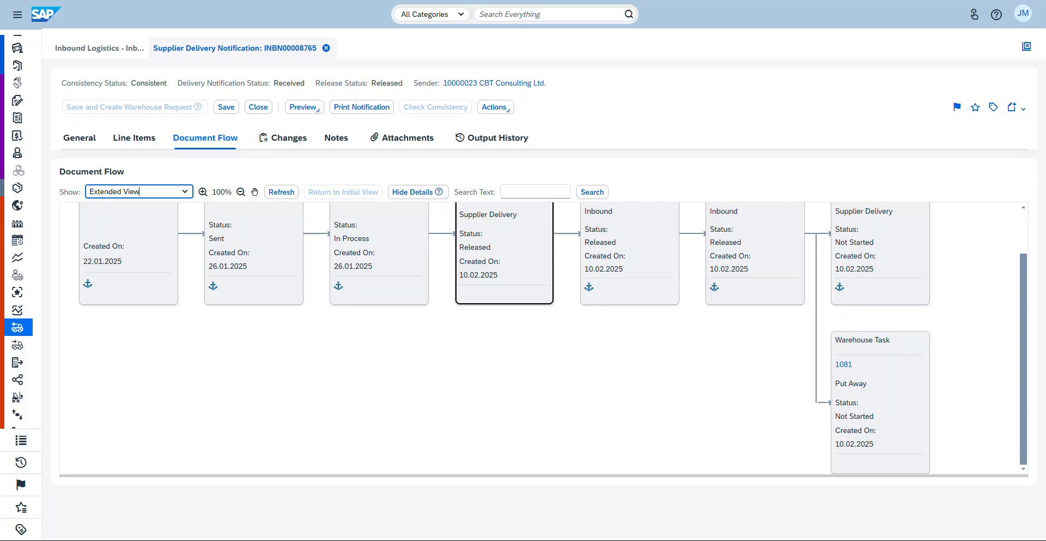
left_click(241, 192)
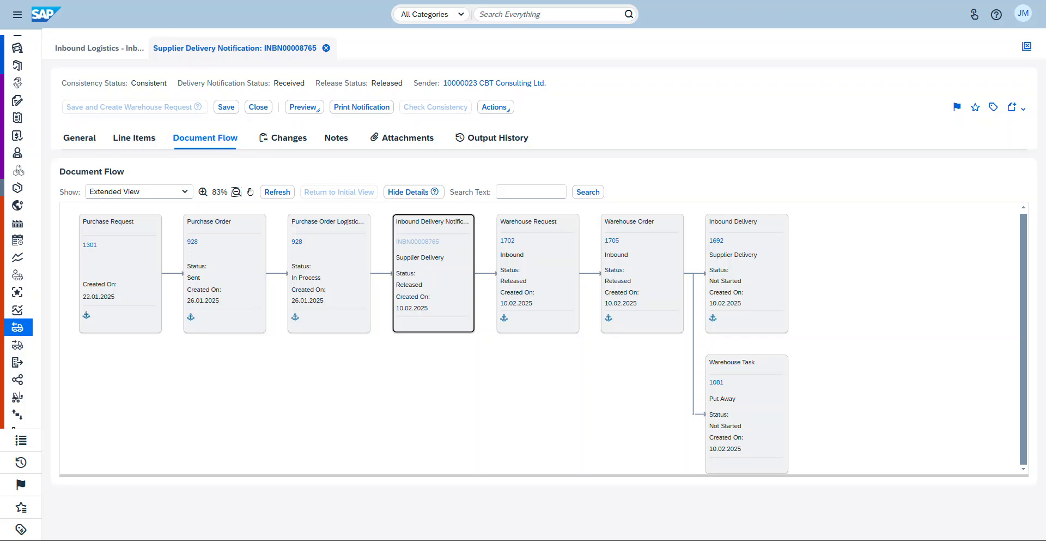
left_click(258, 108)
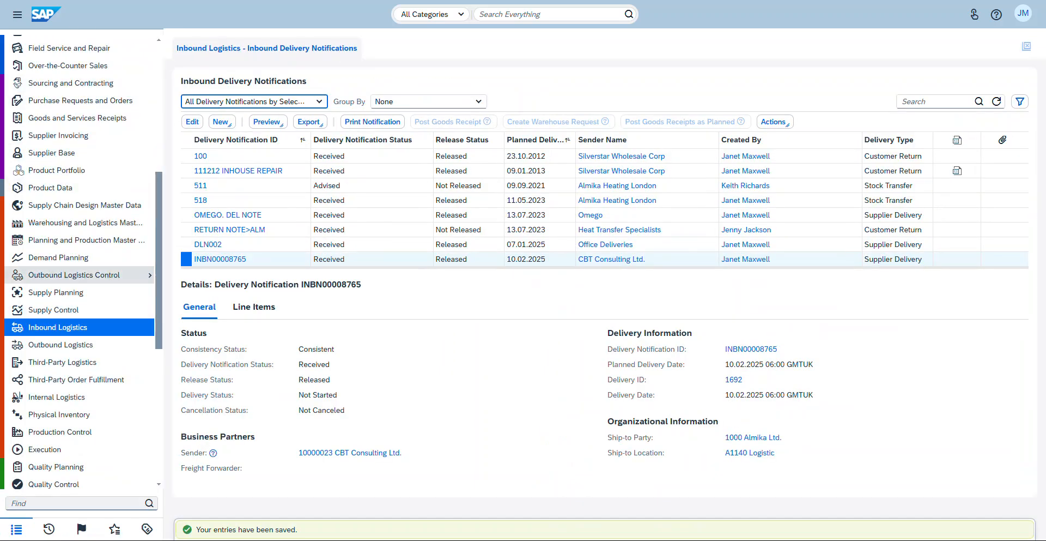
Open the Inbound Logistics task control and view the details of put away task 1081
mouse_move(82, 327)
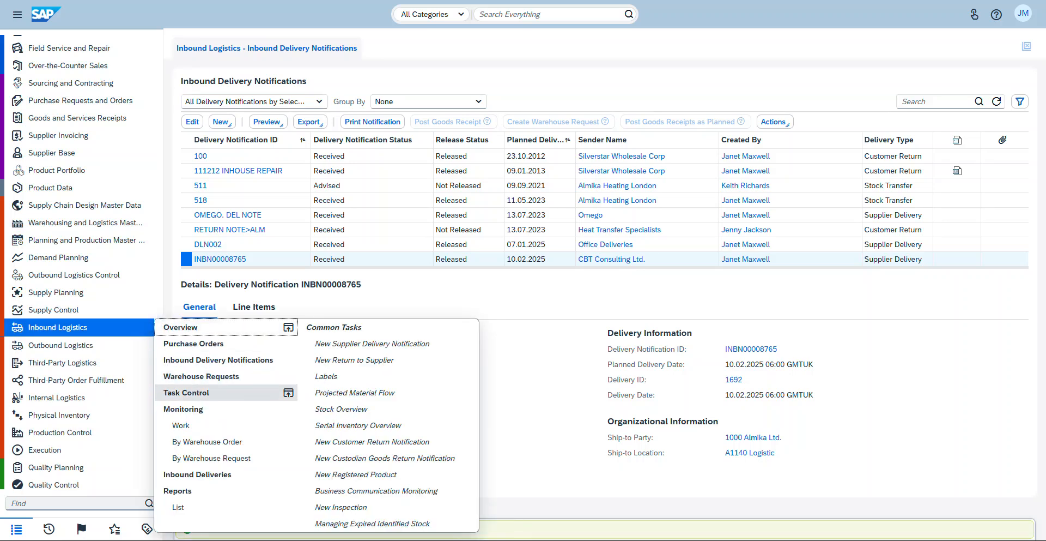
left_click(186, 392)
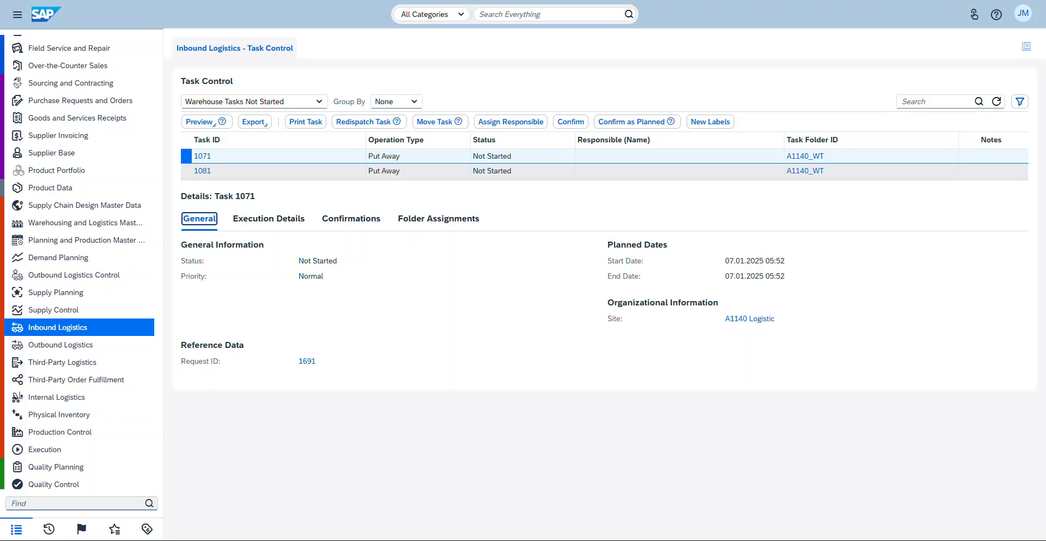
left_click(261, 171)
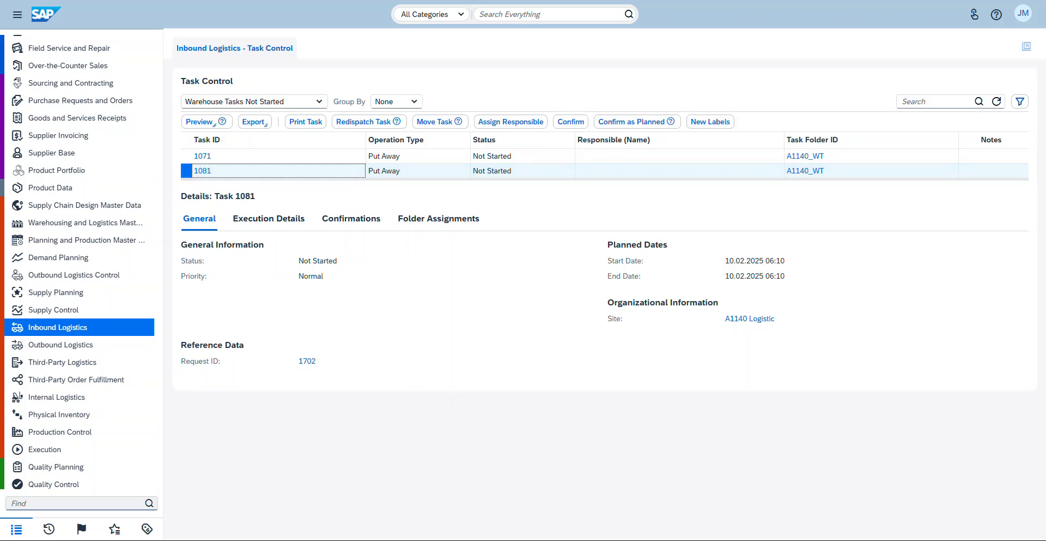
List All Warehouse Tasks by Selection and select put away task 1081
left_click(319, 102)
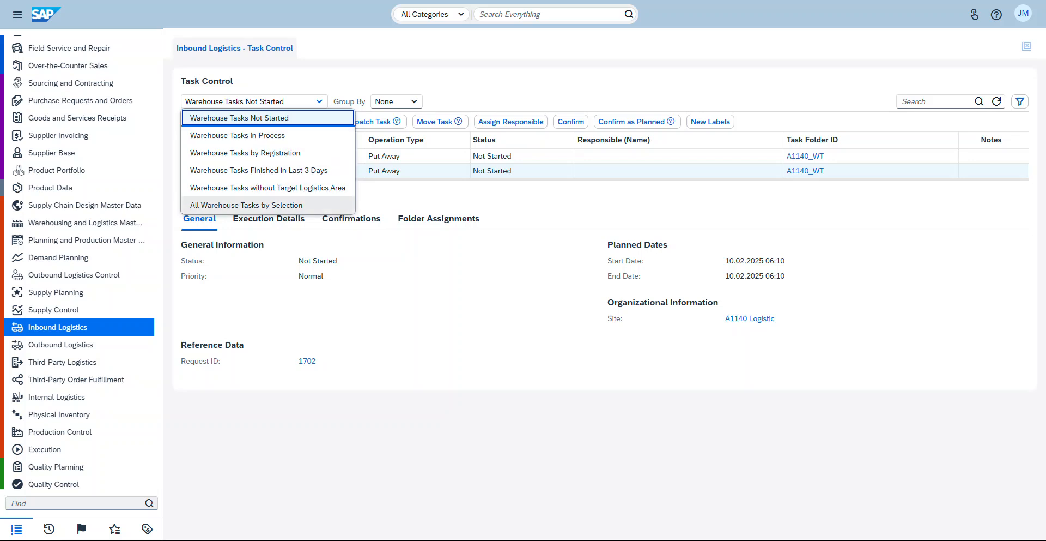
left_click(246, 205)
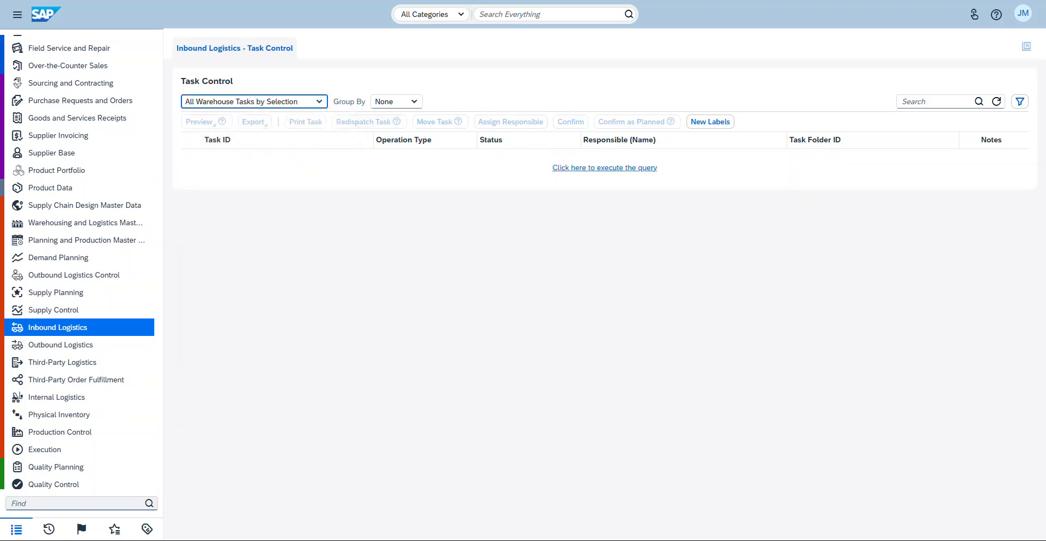
left_click(605, 167)
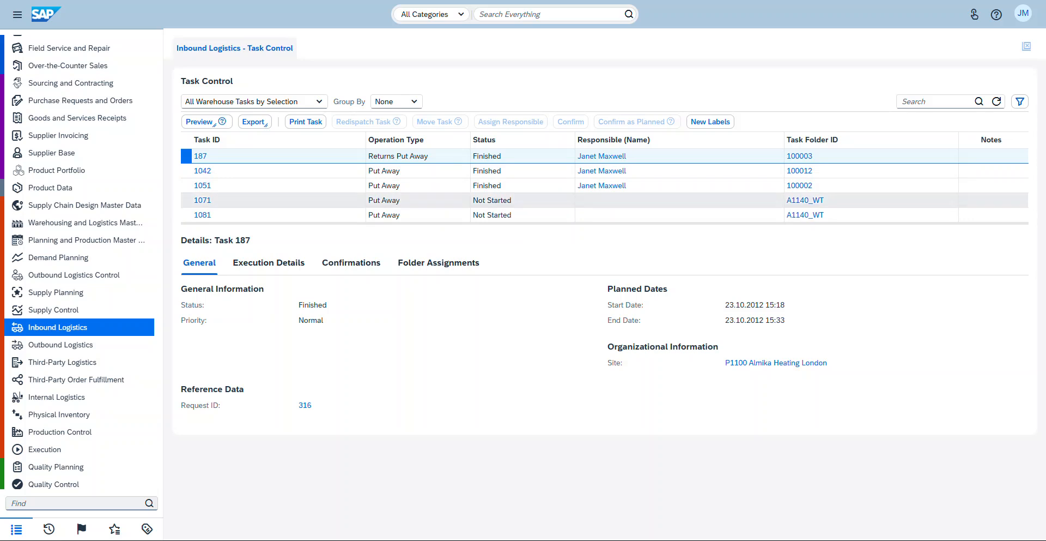
left_click(279, 215)
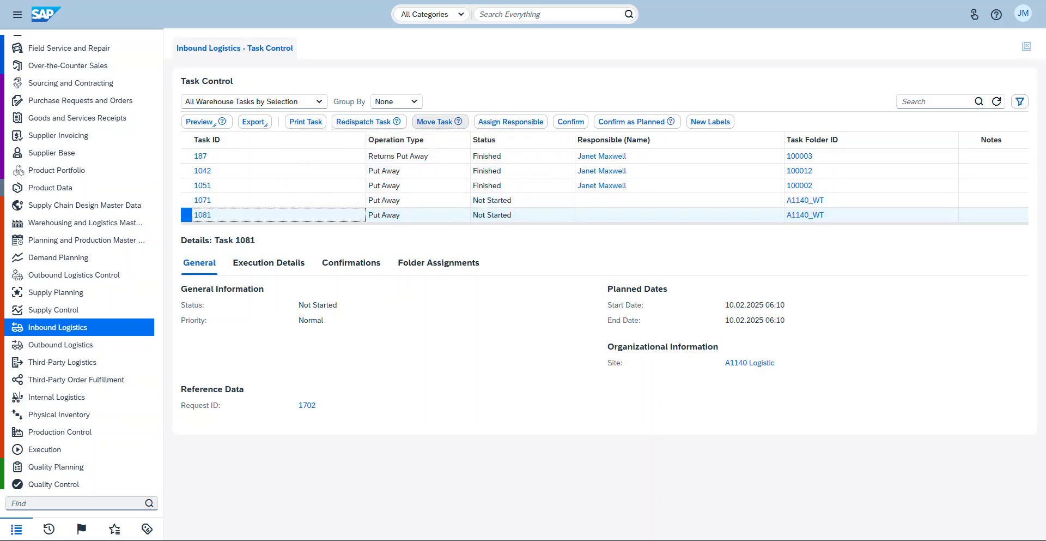
Open the confirmation of put away task 1081 and examine the details and related documents of its HP002 line item
mouse_move(459, 121)
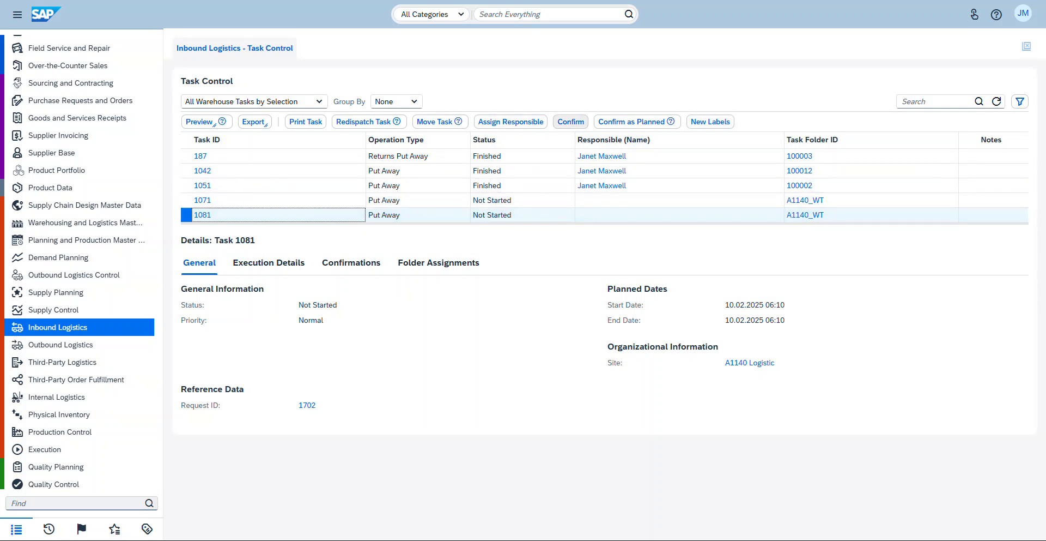
left_click(571, 121)
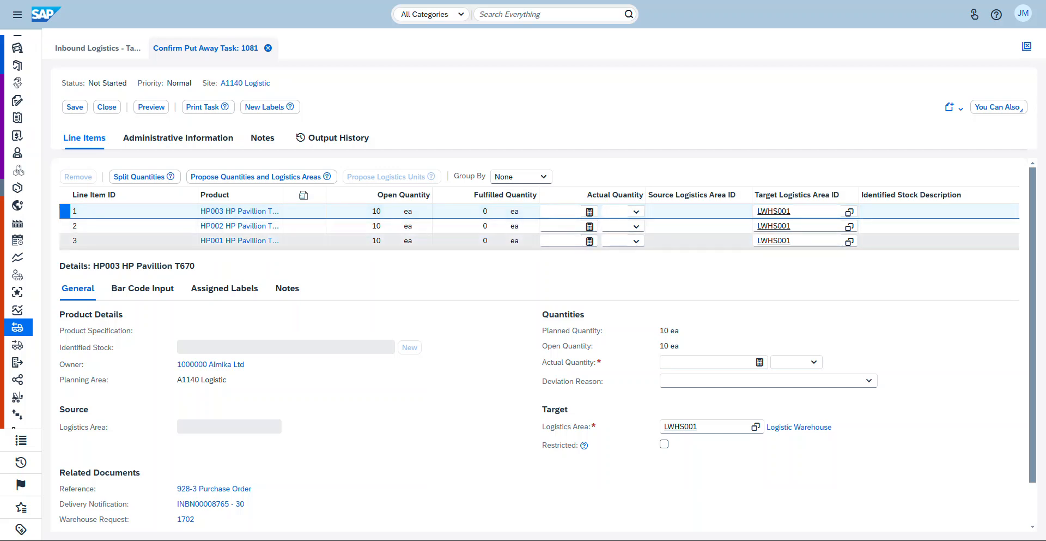
left_click(133, 225)
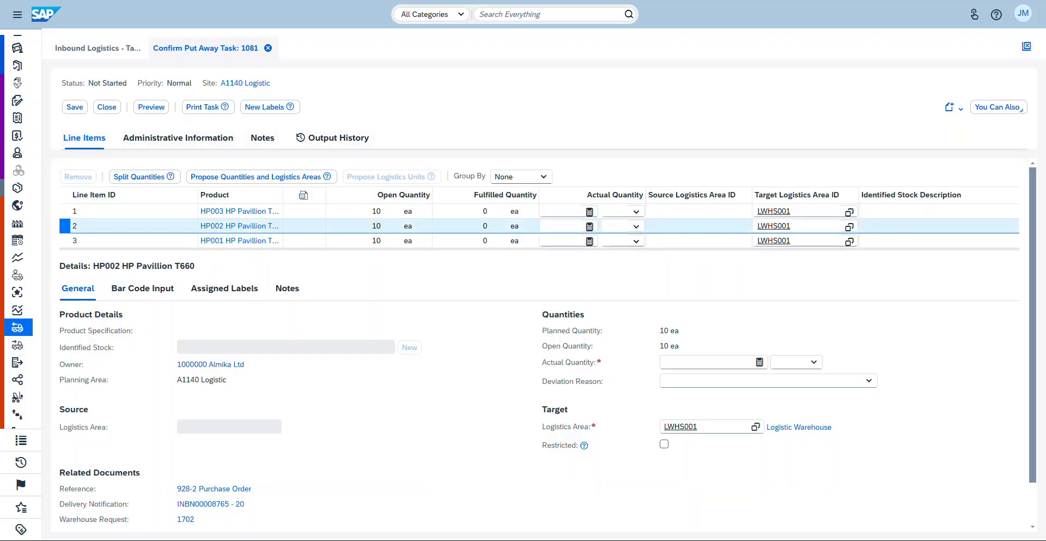
scroll(539, 345, "down", 2)
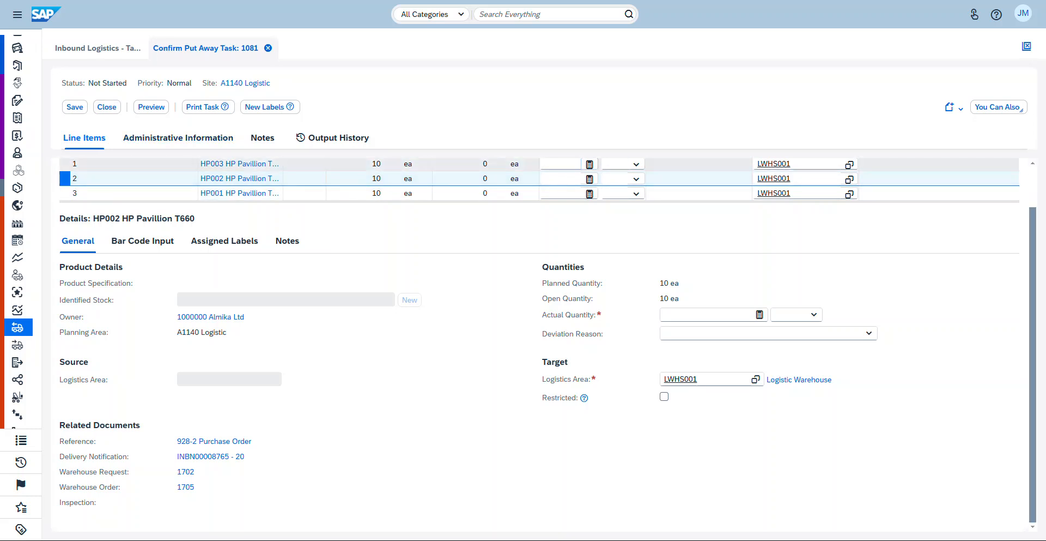
Enter the put away task's actual quantities: 0 ea for HP003 and 10 ea each for HP002 and HP001
left_click(564, 164)
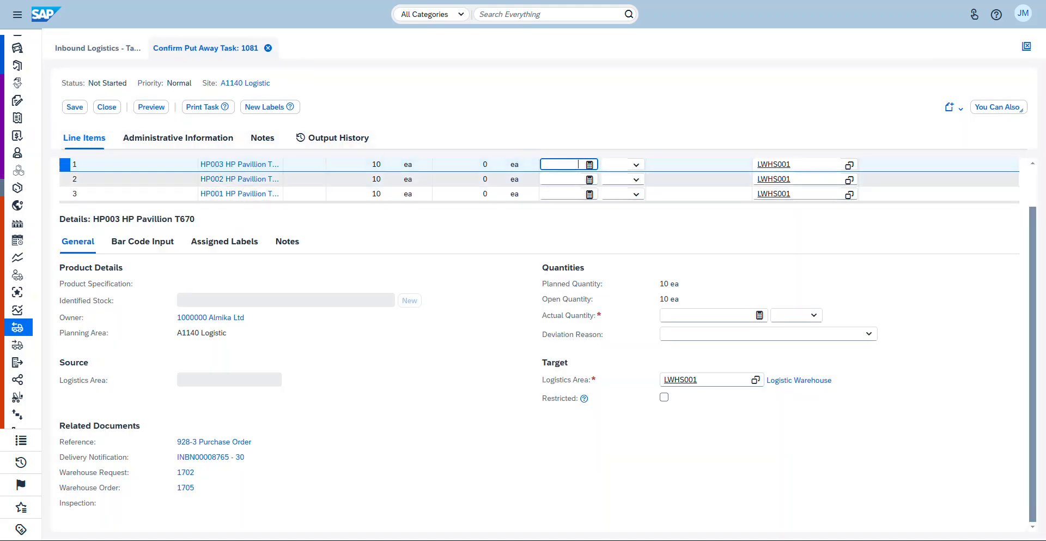
scroll(381, 193, "up", 2)
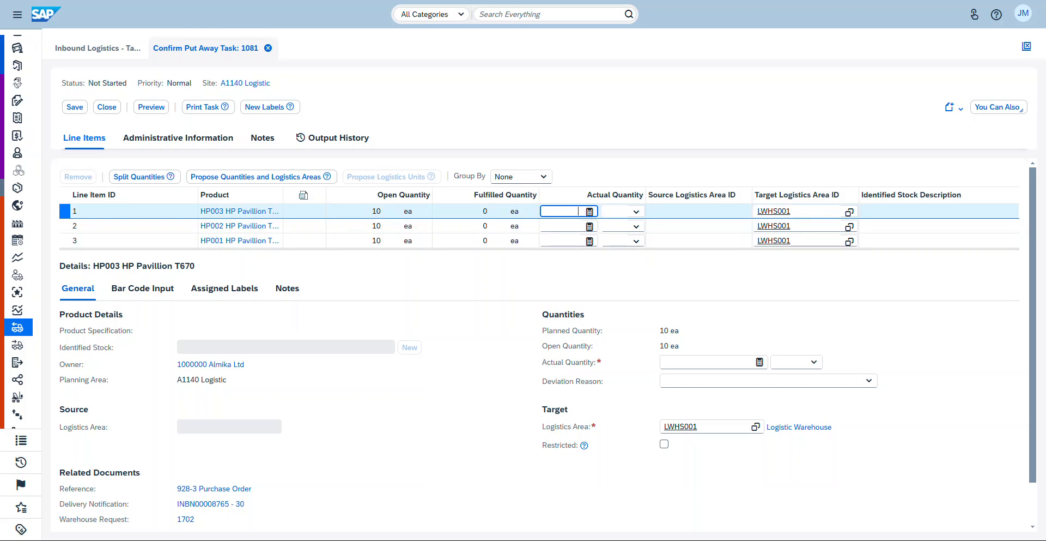
type("10")
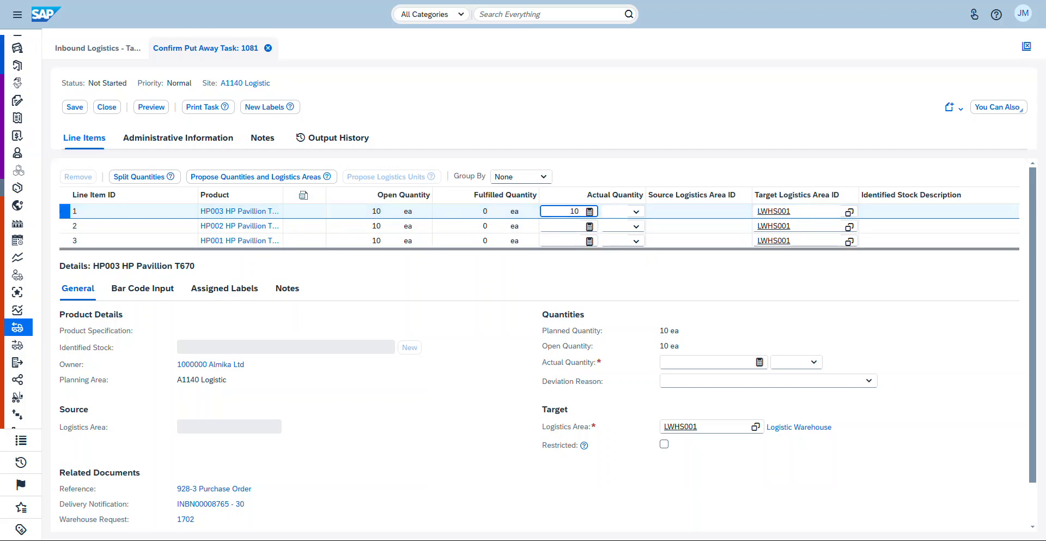
left_click(564, 226)
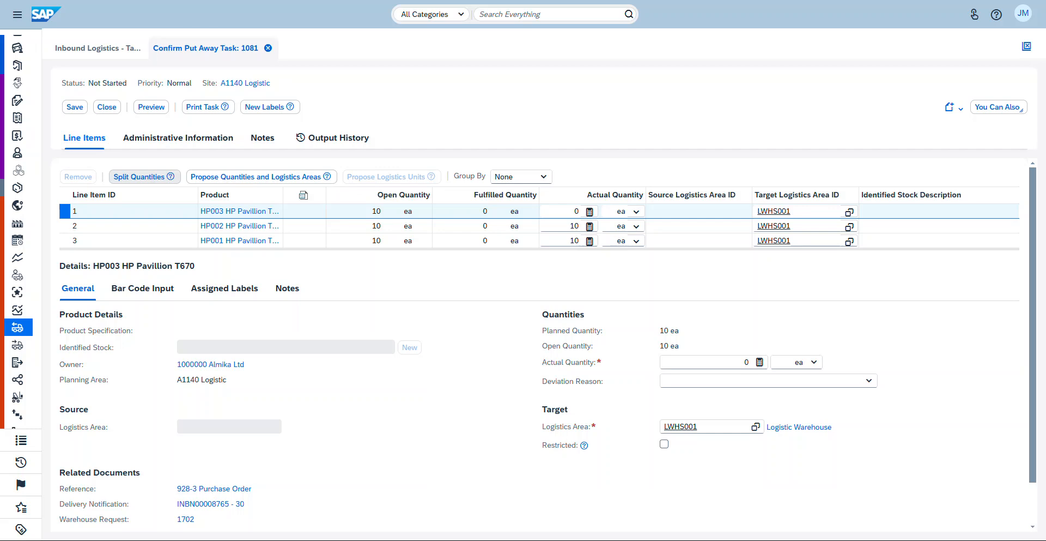
Split the HP003 line item's quantities, with an actual quantity of 7 on line 1 and 3 on line 1-1
left_click(143, 177)
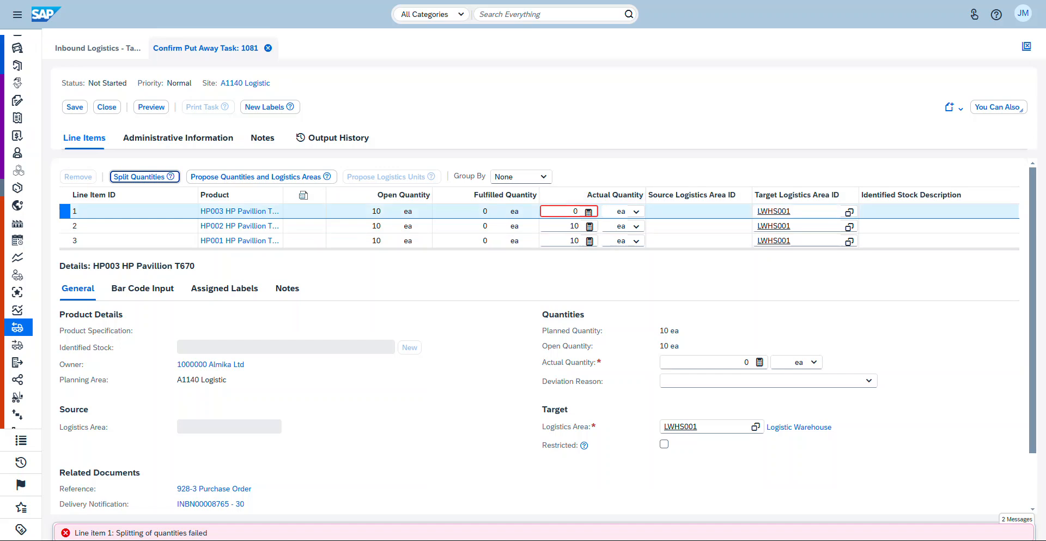
left_click(574, 211)
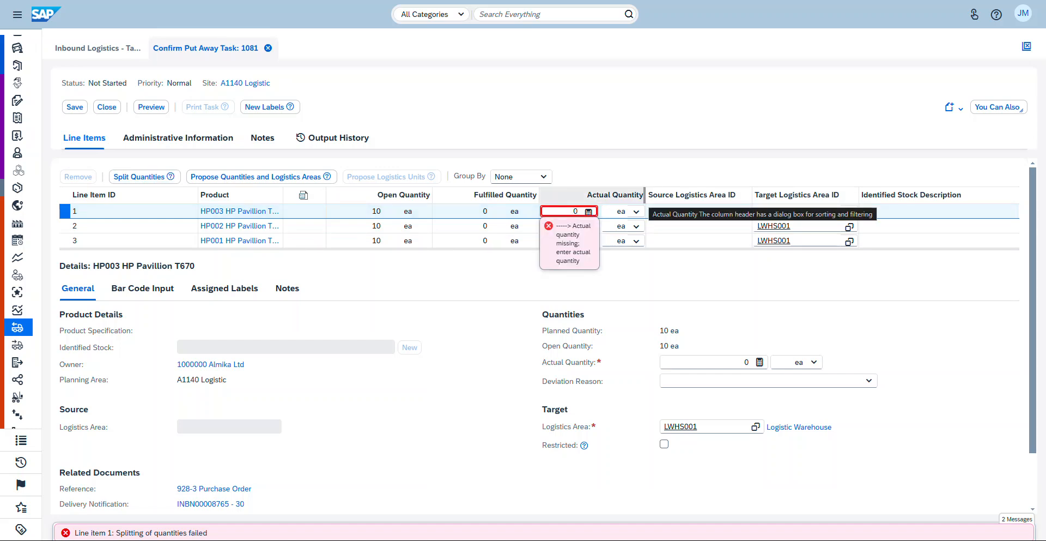
type("7")
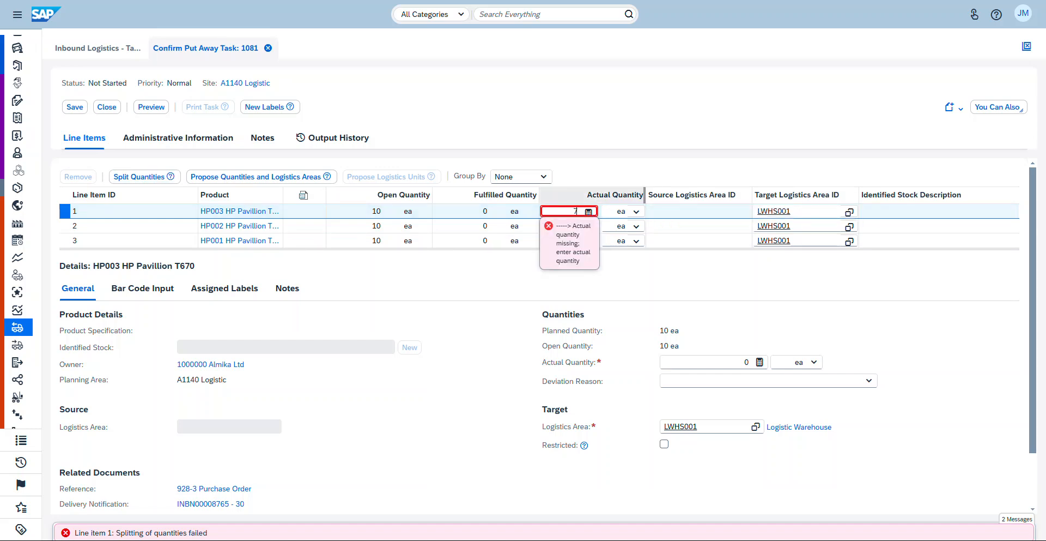
key("Return")
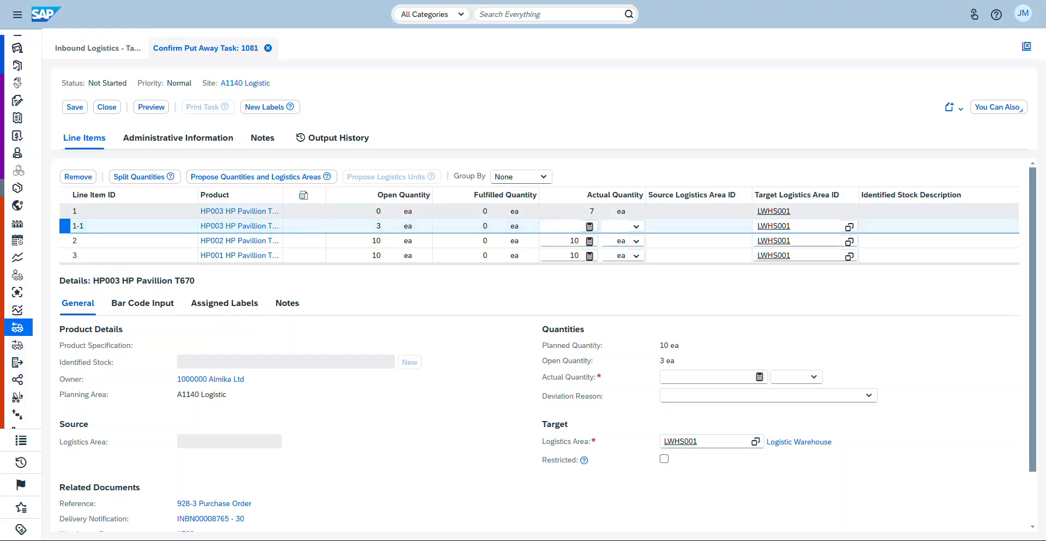
left_click(564, 226)
type("3")
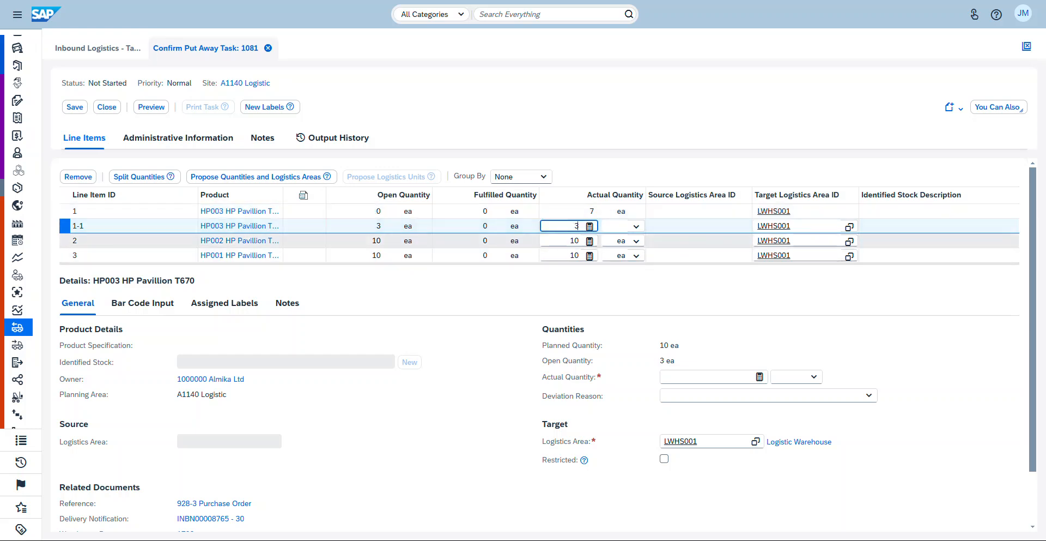
Look up the target logistics areas for split line item 1-1 and choose LWHS001 in storage location A1140
left_click(850, 227)
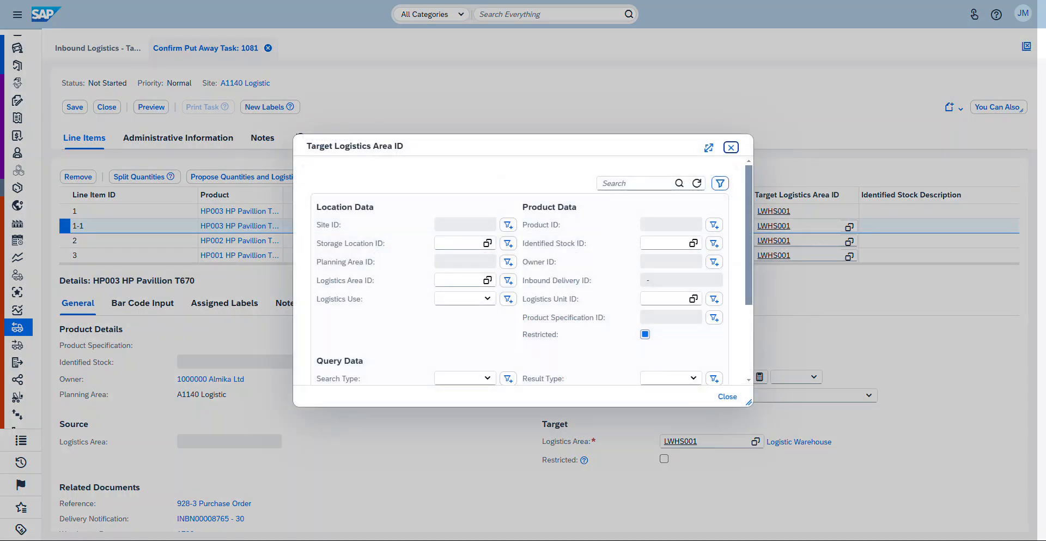
scroll(520, 267, "down", 2)
scroll(520, 354, "down", 2)
left_click(520, 354)
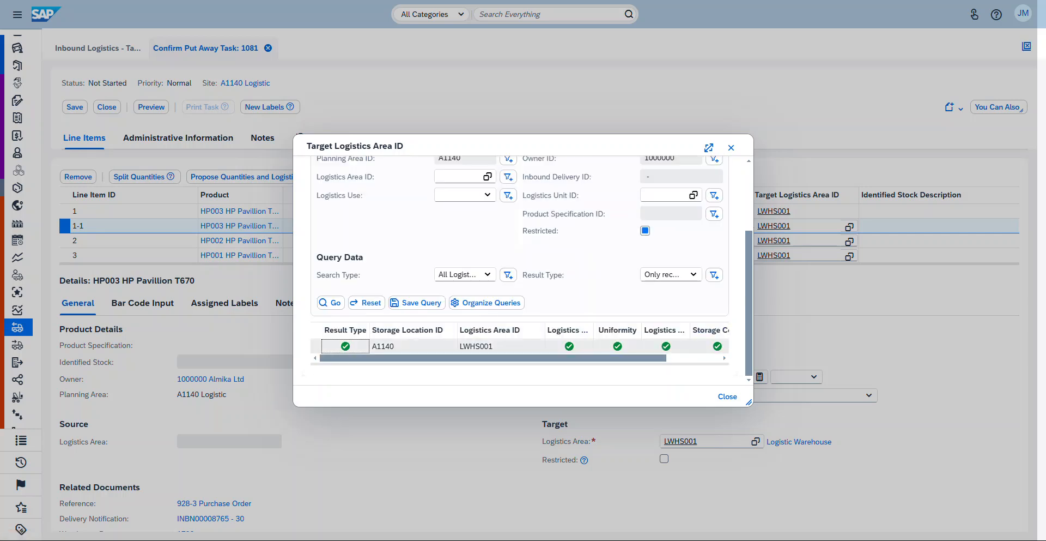
left_click(414, 346)
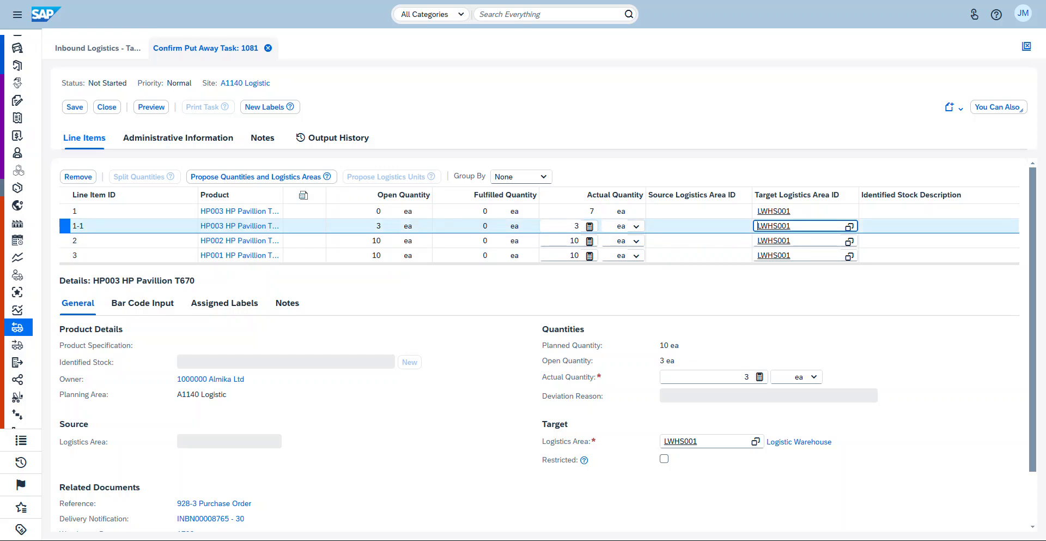
Open the Inbound Logistics stock overview, leaving the put away task confirmation open
left_click(74, 107)
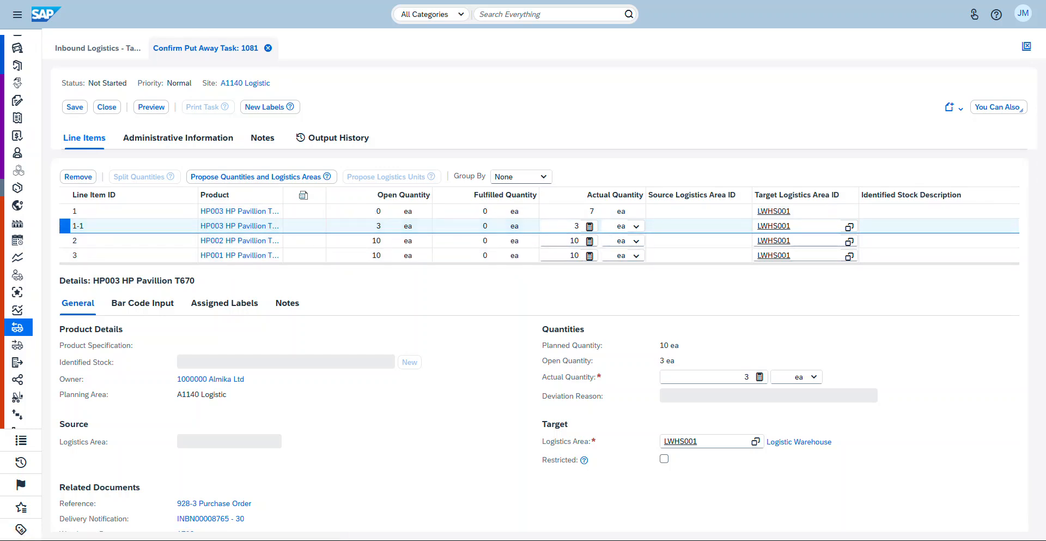
left_click(16, 14)
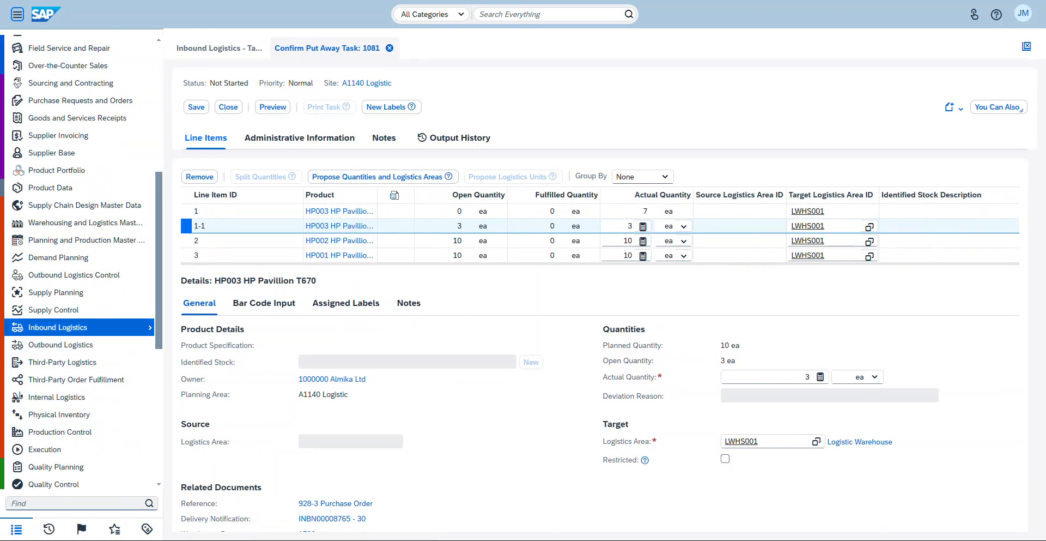
left_click(82, 327)
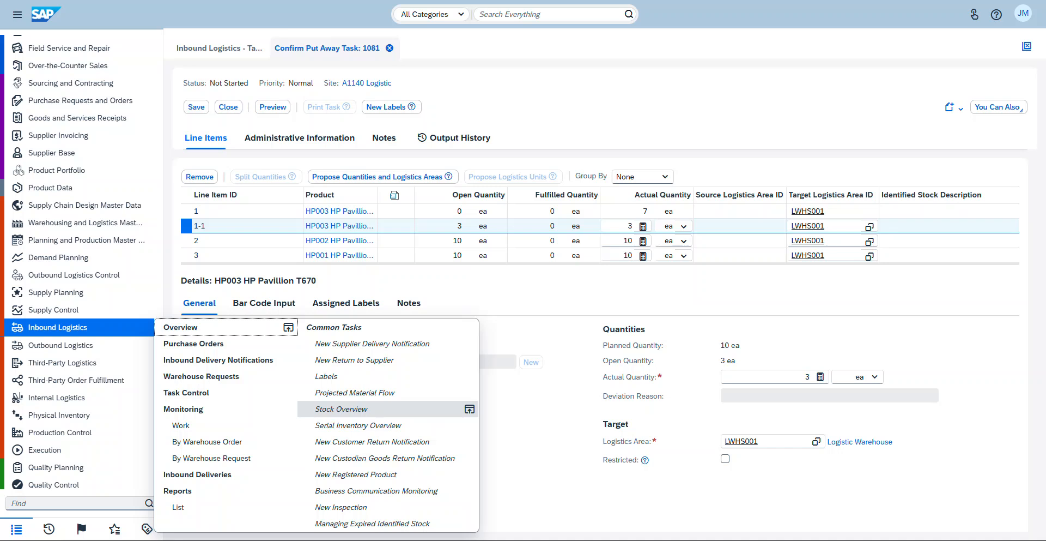
left_click(342, 408)
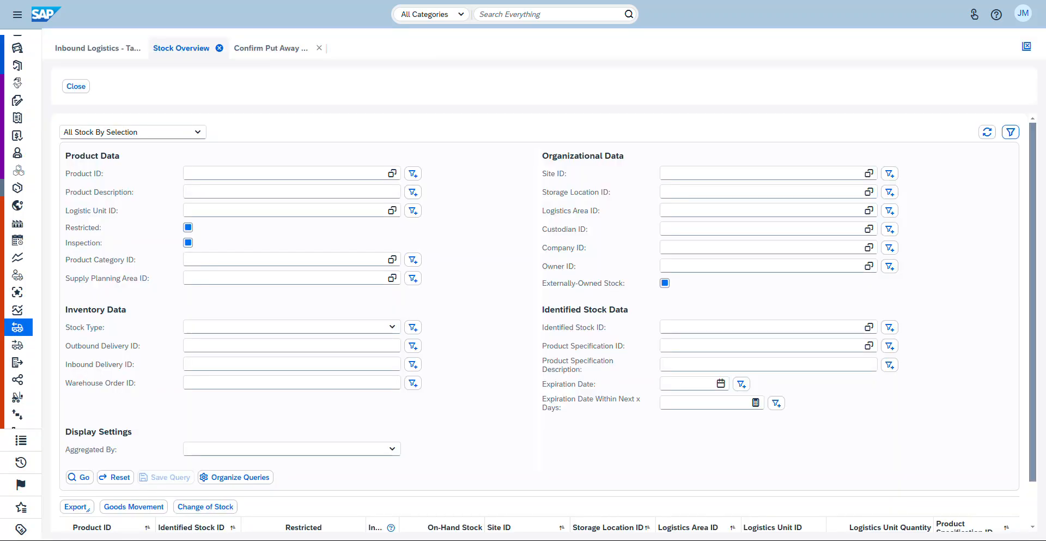
Query the stock overview for product HP001, HP Pavillion T650, and review the on-hand stock listed by site and logistics area
scroll(539, 321, "down", 2)
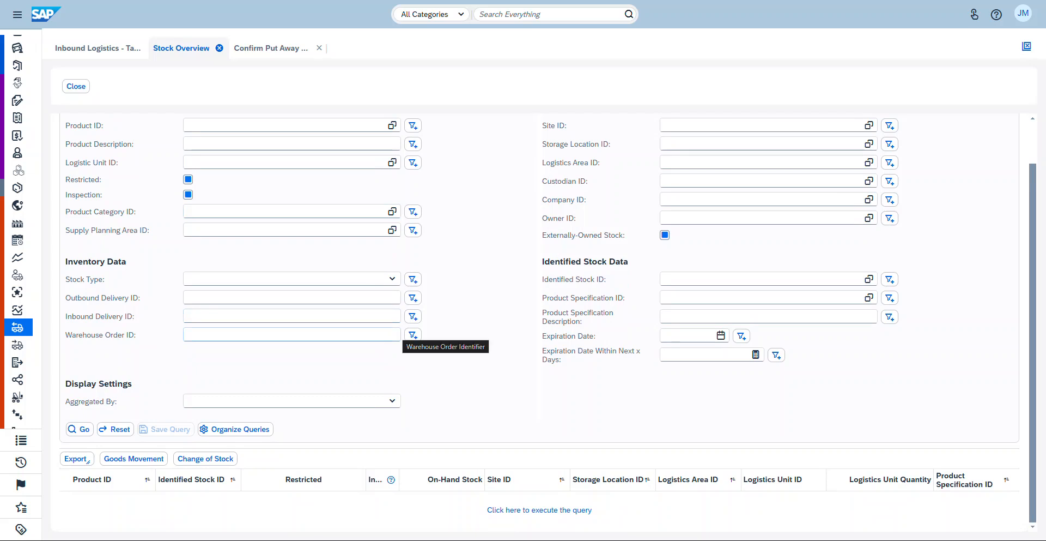
scroll(540, 322, "up", 2)
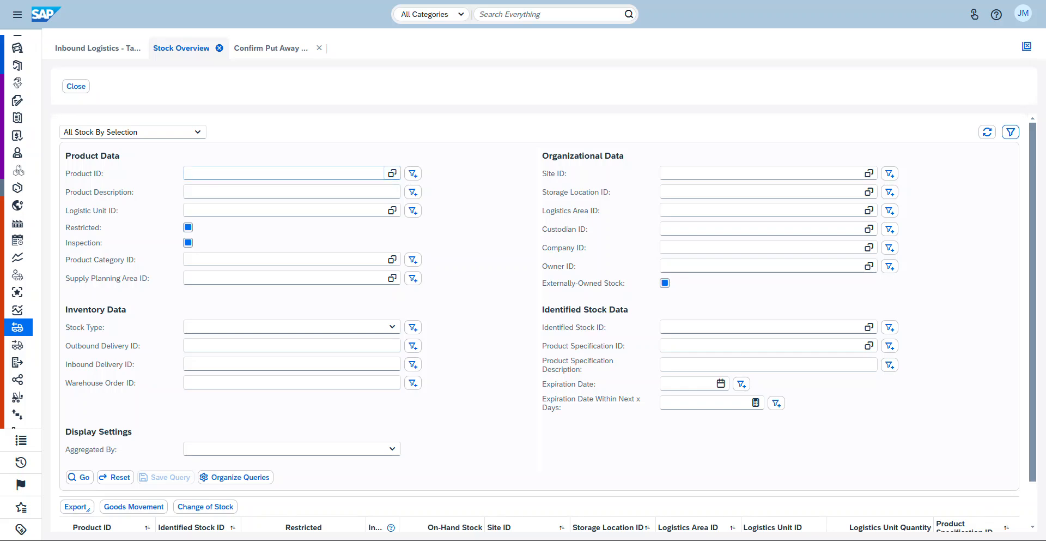
left_click(285, 173)
type("HP Pavillion T650")
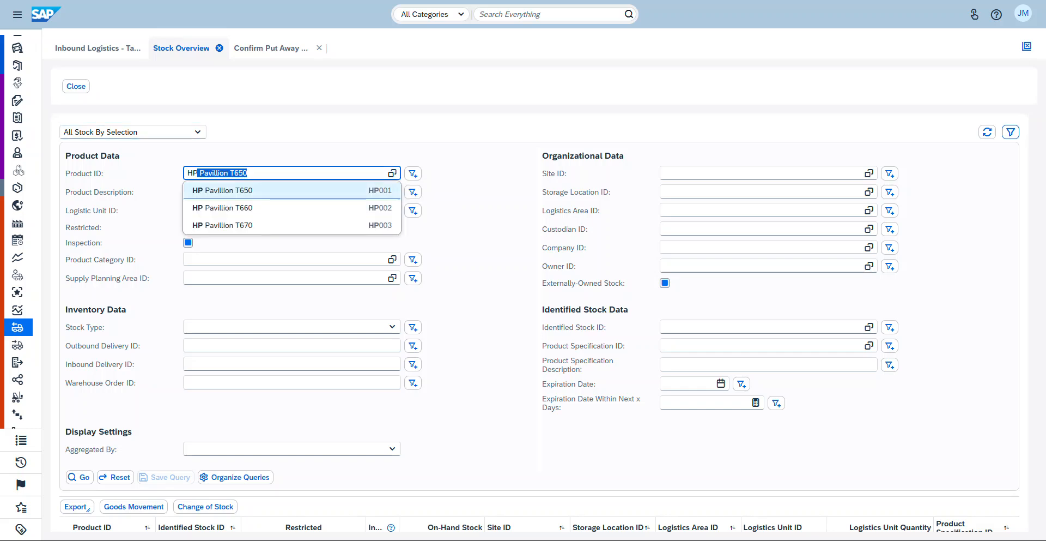
key("Return")
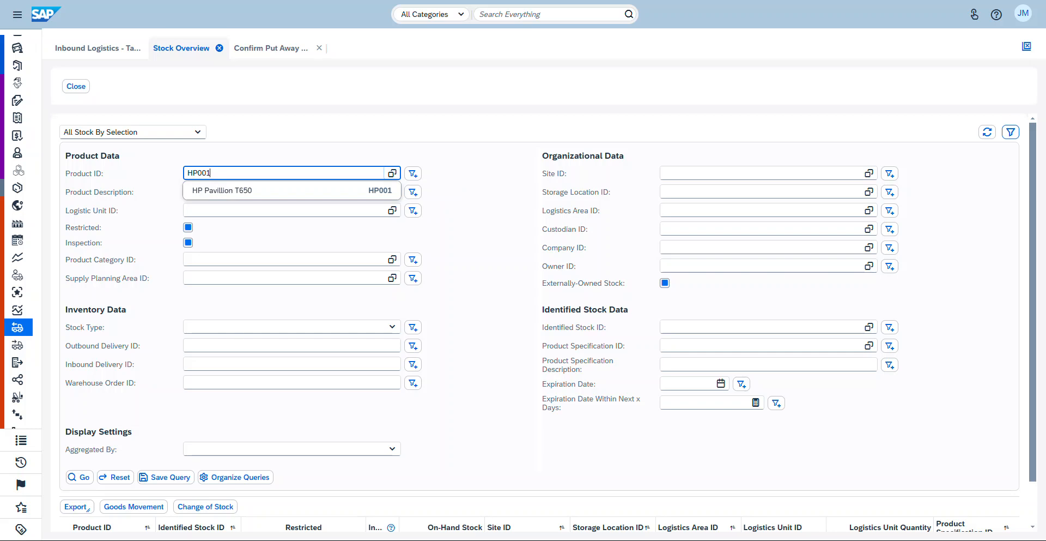
left_click(292, 191)
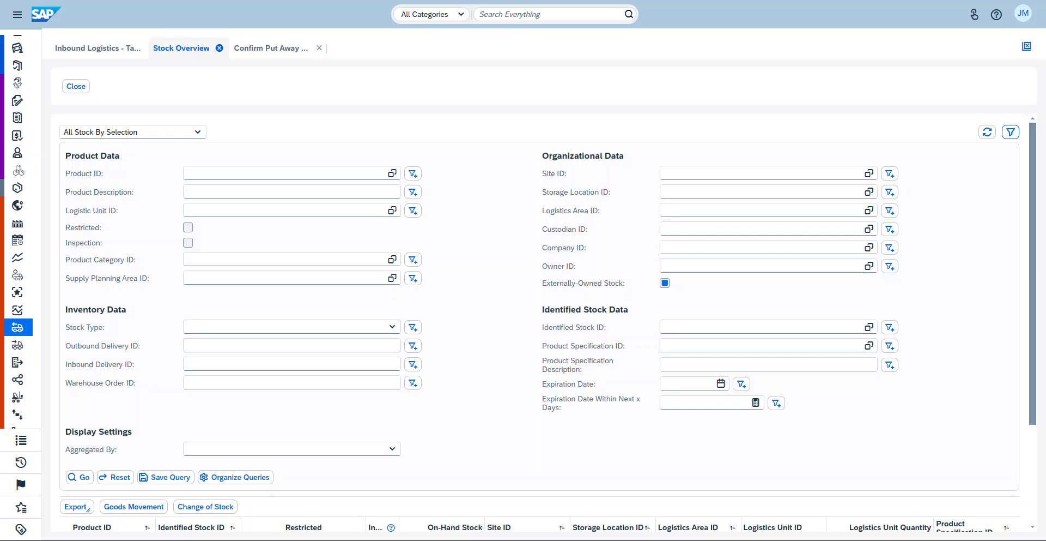
scroll(539, 322, "down", 2)
scroll(539, 321, "up", 1)
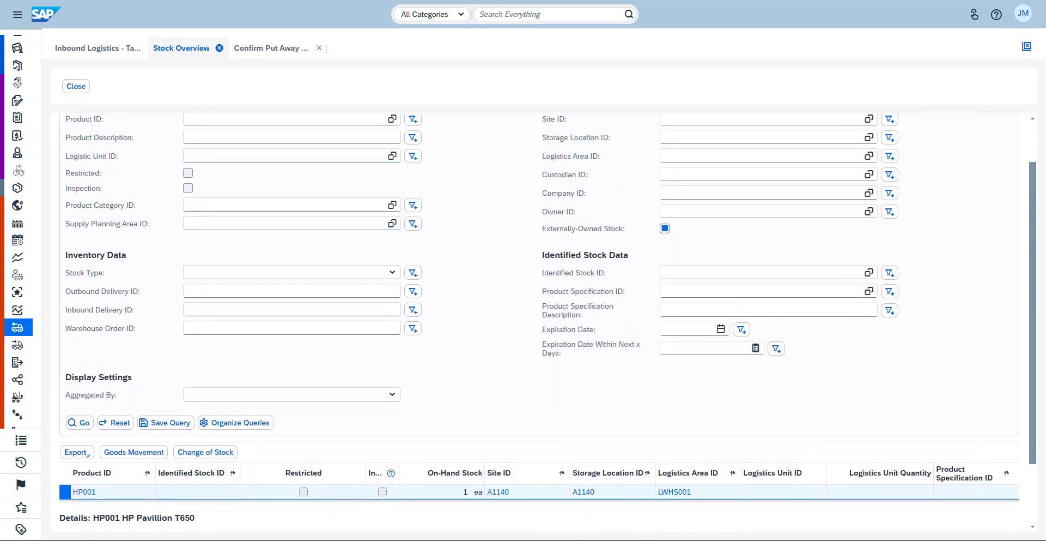
scroll(539, 322, "up", 1)
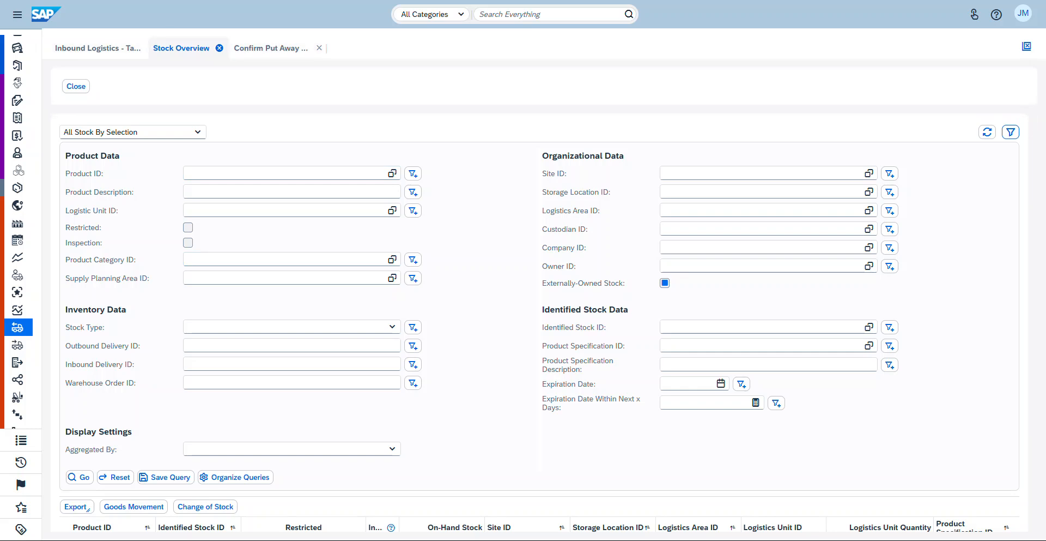
From put away task 1081's line items, open the material overview of HP003 and review its product category and status details
left_click(271, 48)
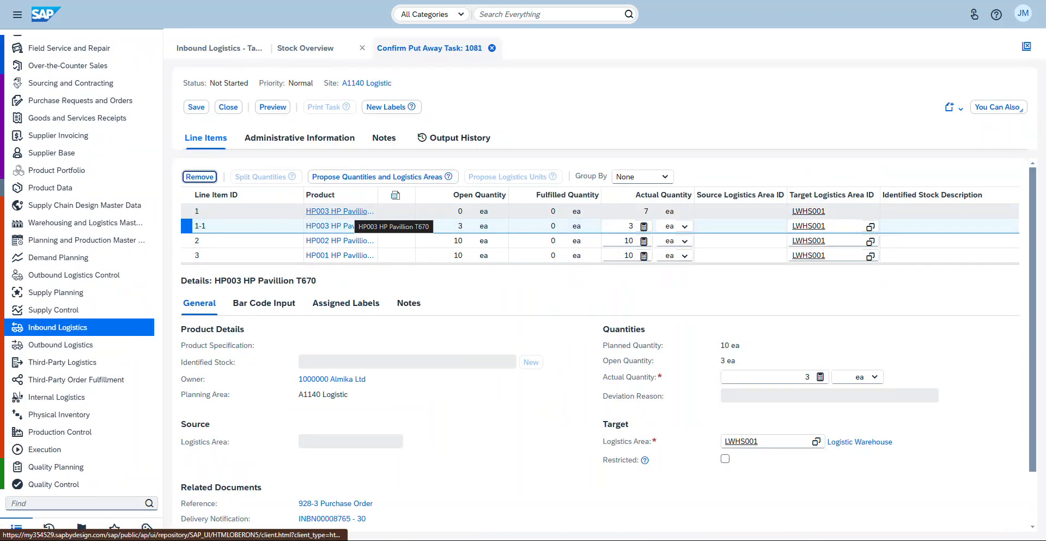
scroll(599, 345, "down", 2)
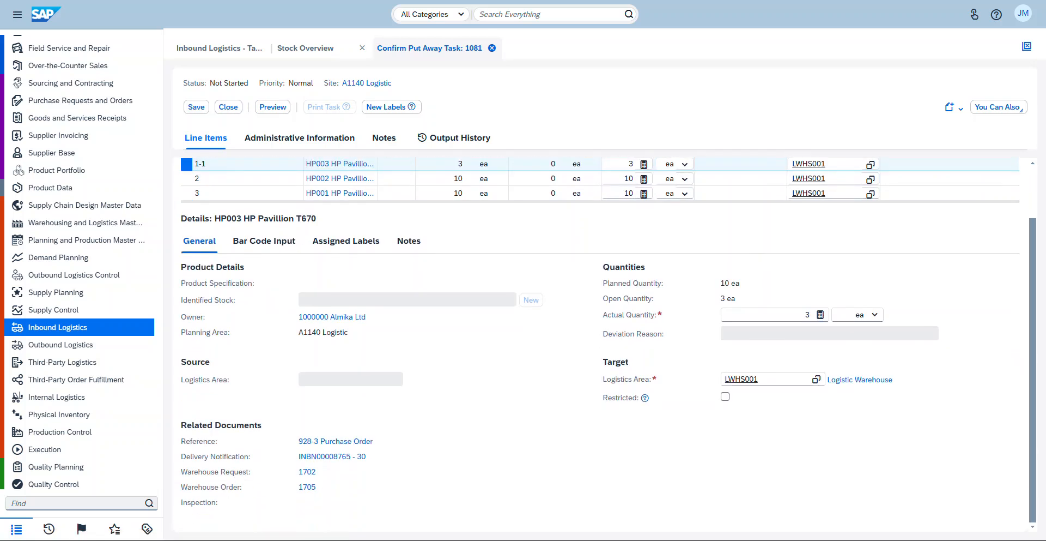
scroll(600, 344, "up", 2)
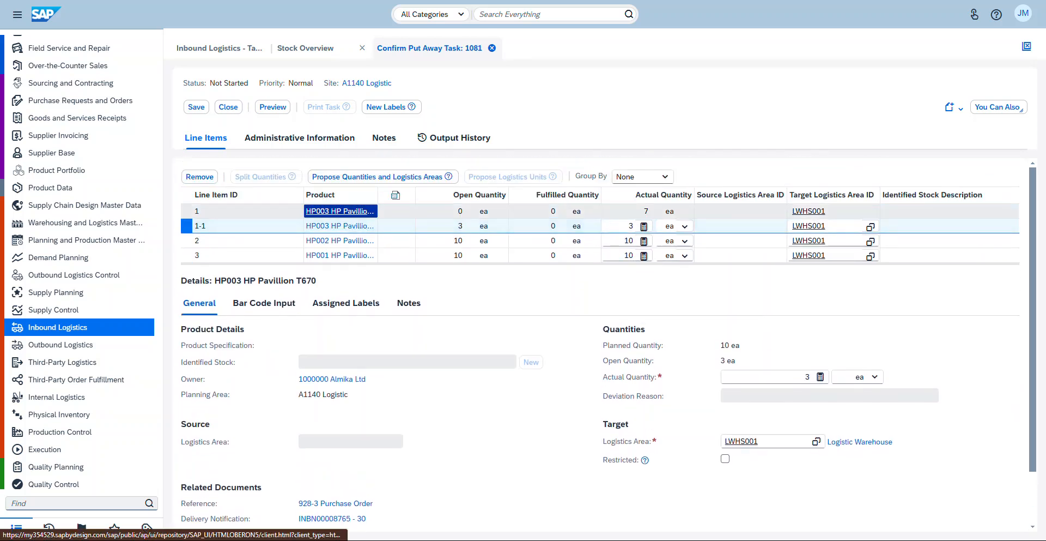
left_click(340, 211)
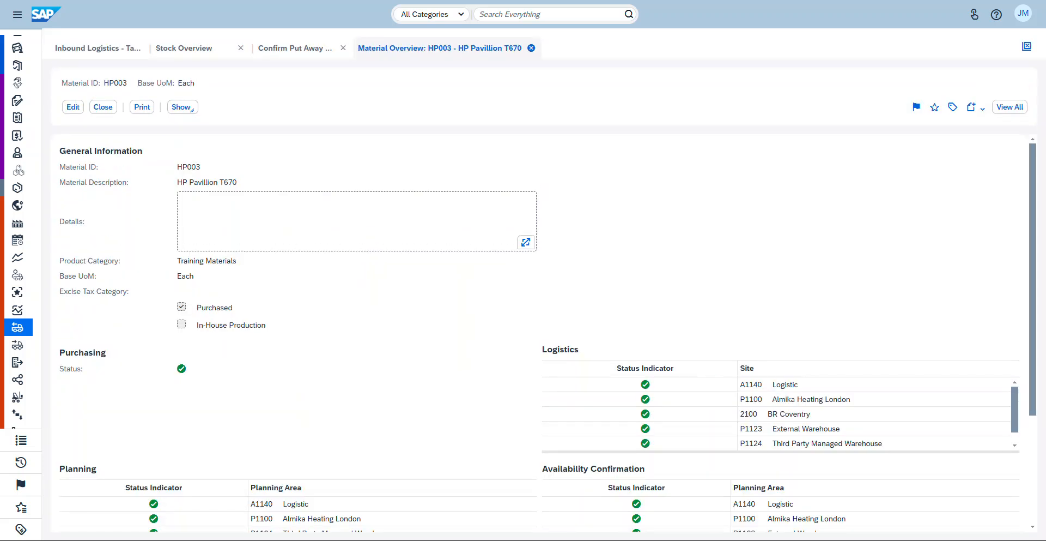
scroll(540, 332, "down", 3)
scroll(539, 333, "up", 3)
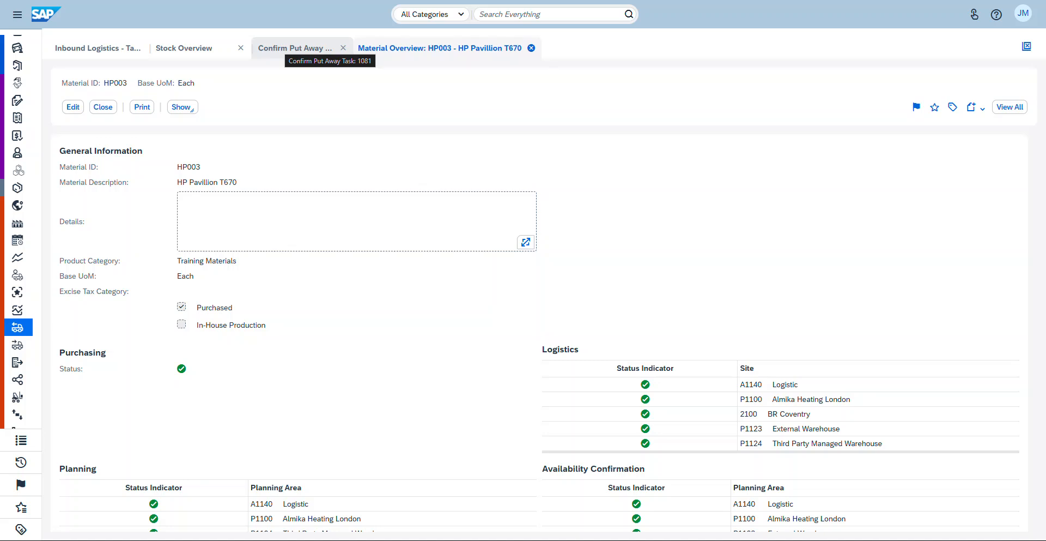
Query the stock overview for all stock in product category 160, Training Materials
left_click(185, 48)
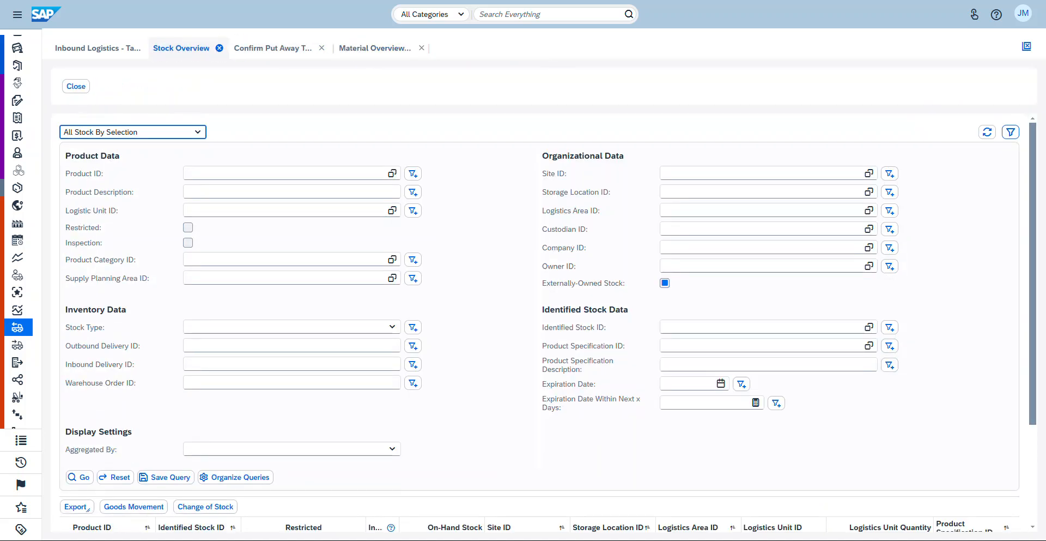
left_click(391, 260)
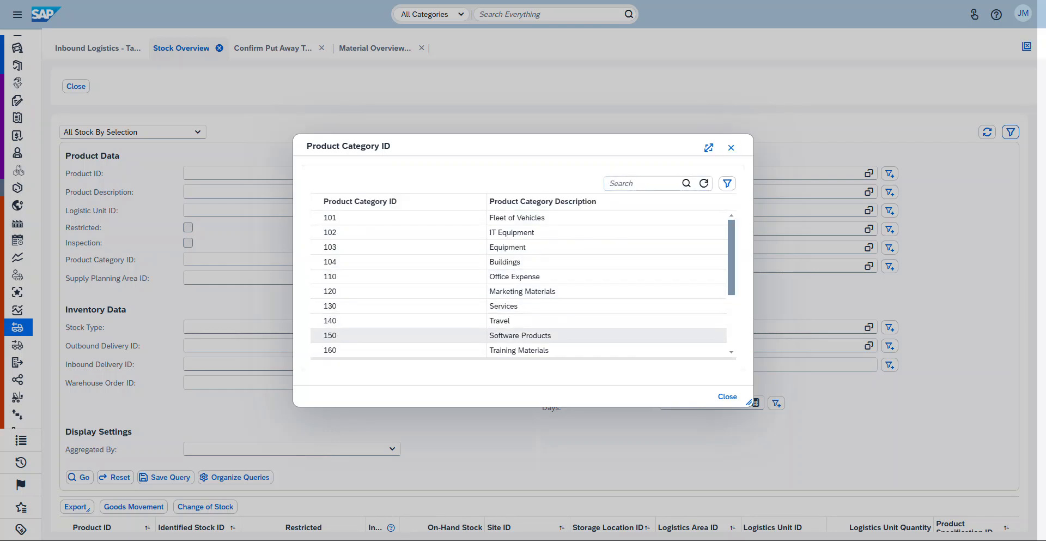
left_click(392, 349)
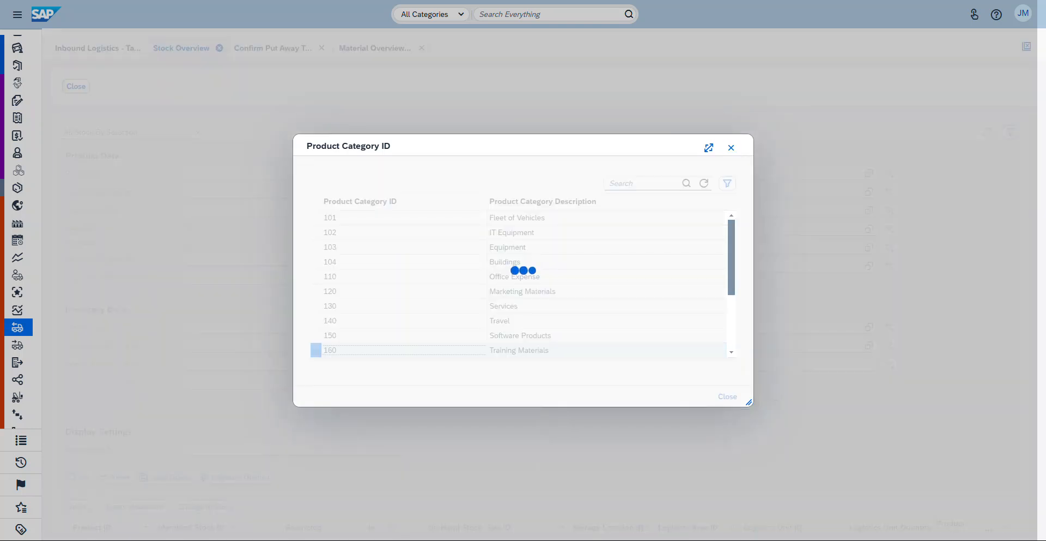
key("Return")
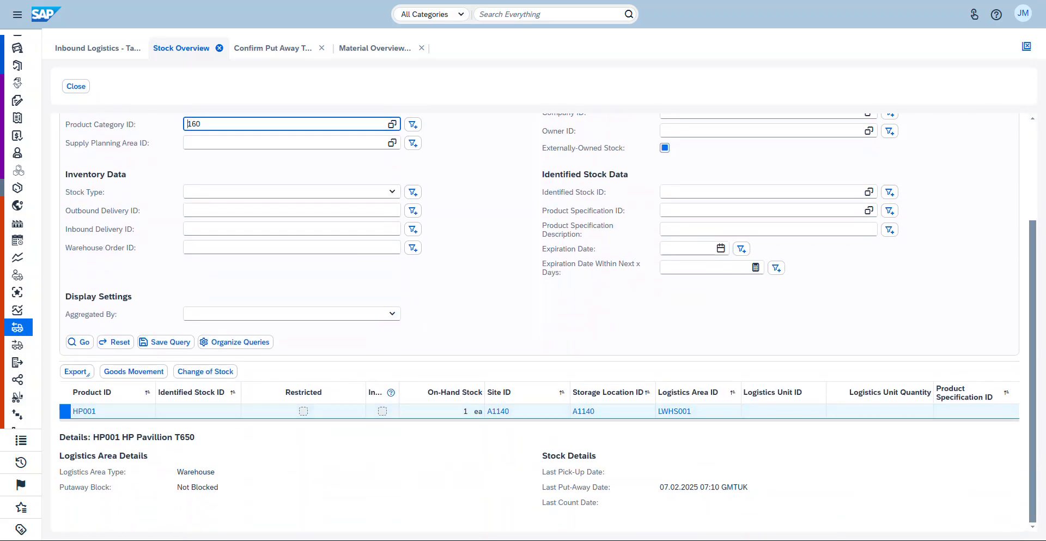
left_click(80, 341)
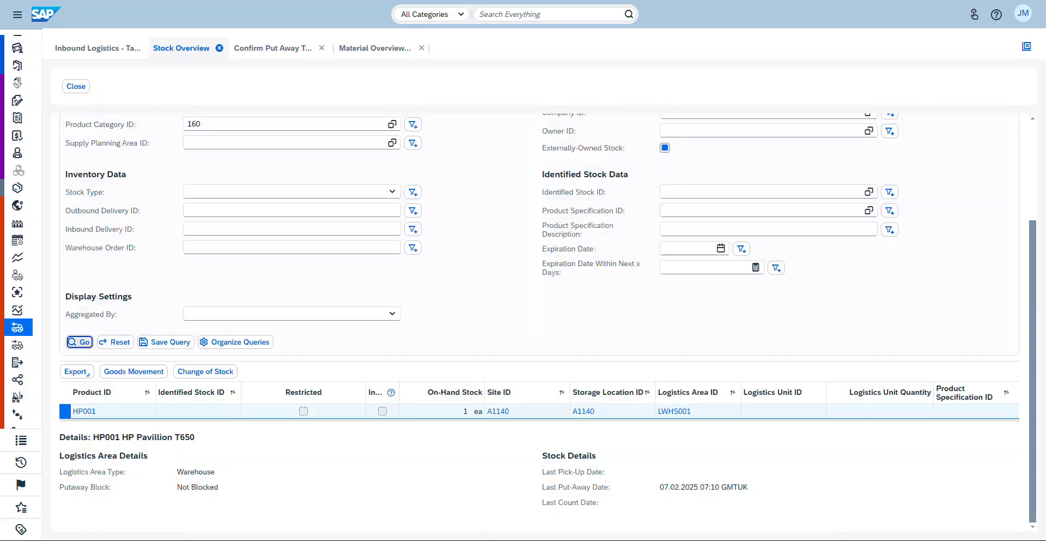
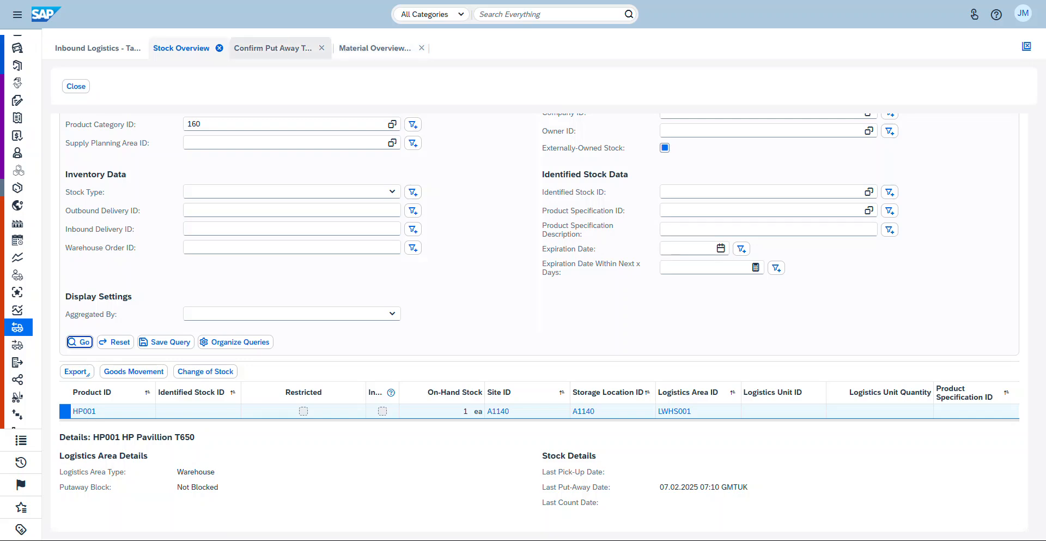
Return to put away task 1081 and save its confirmation
left_click(375, 48)
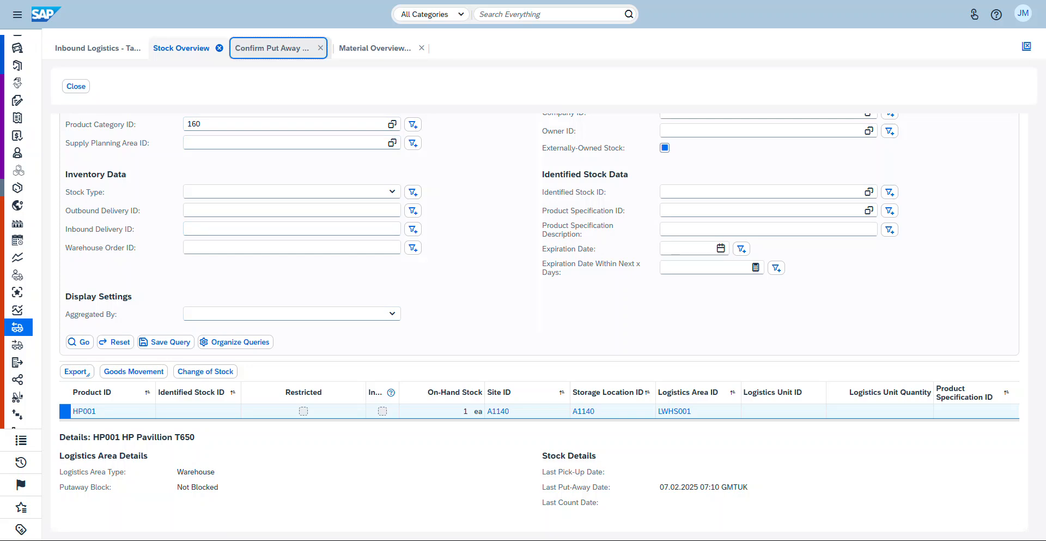
left_click(273, 48)
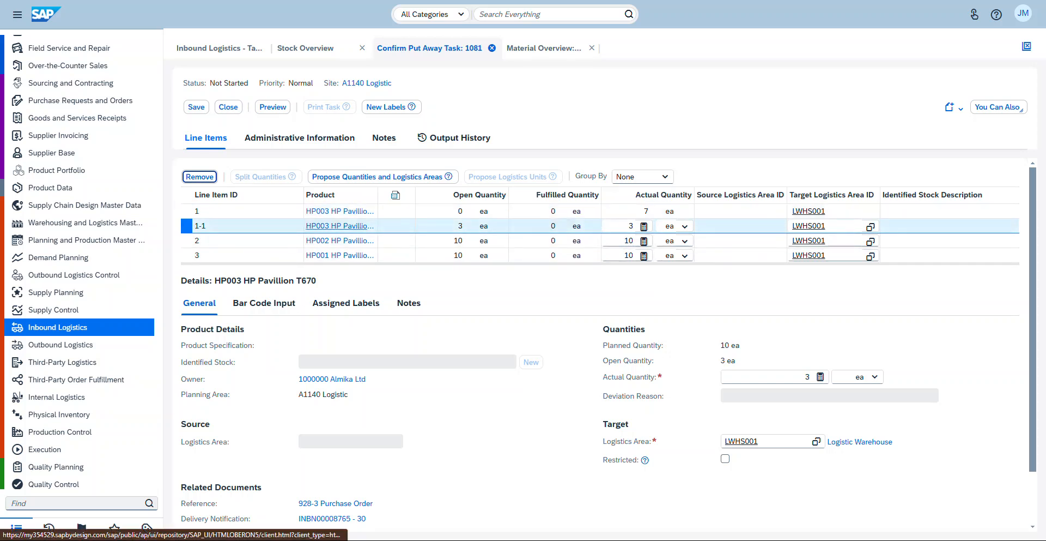
left_click(196, 107)
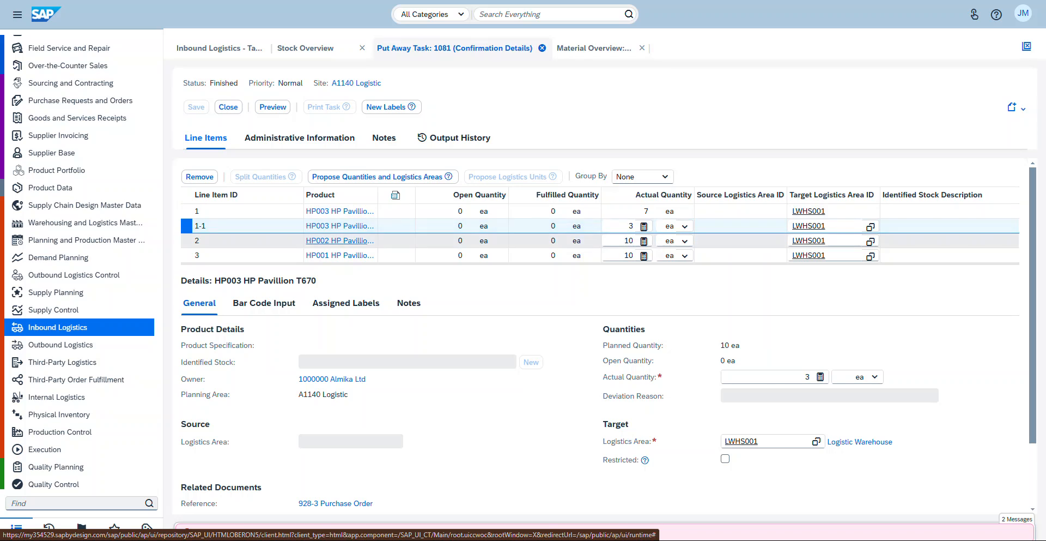
Open the full material record of HP002 from the put away task and go to its valuation data
left_click(341, 240)
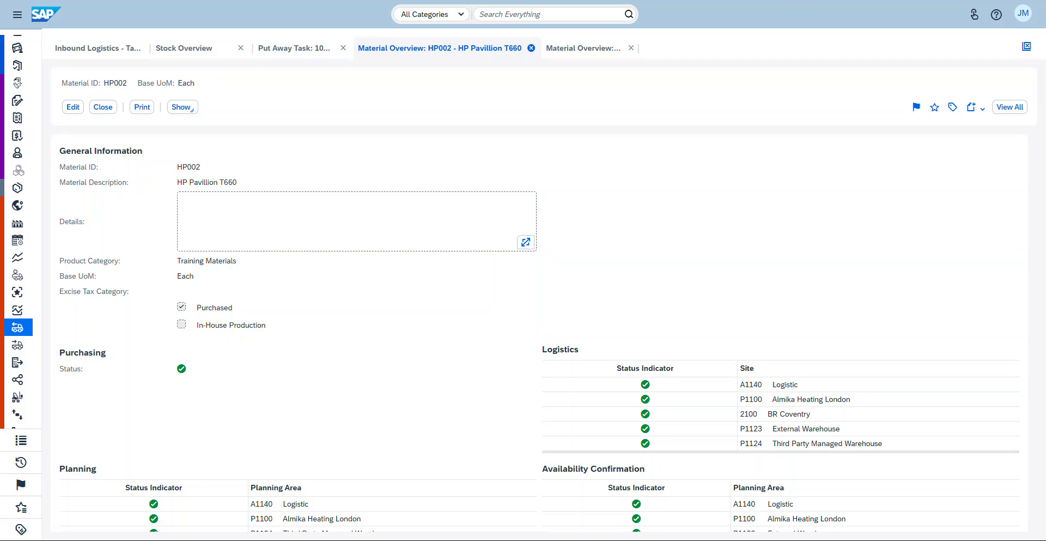
left_click(1010, 108)
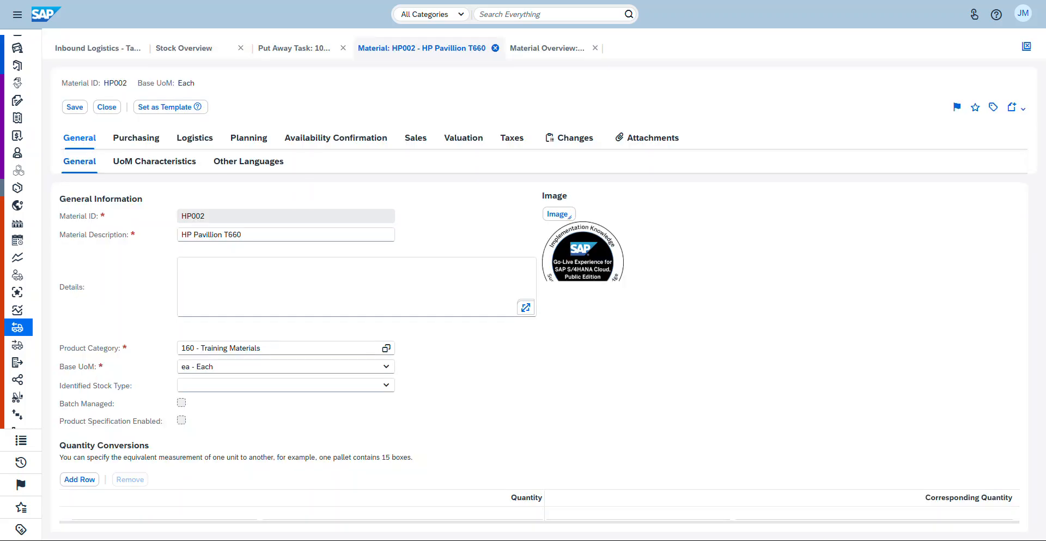
left_click(463, 137)
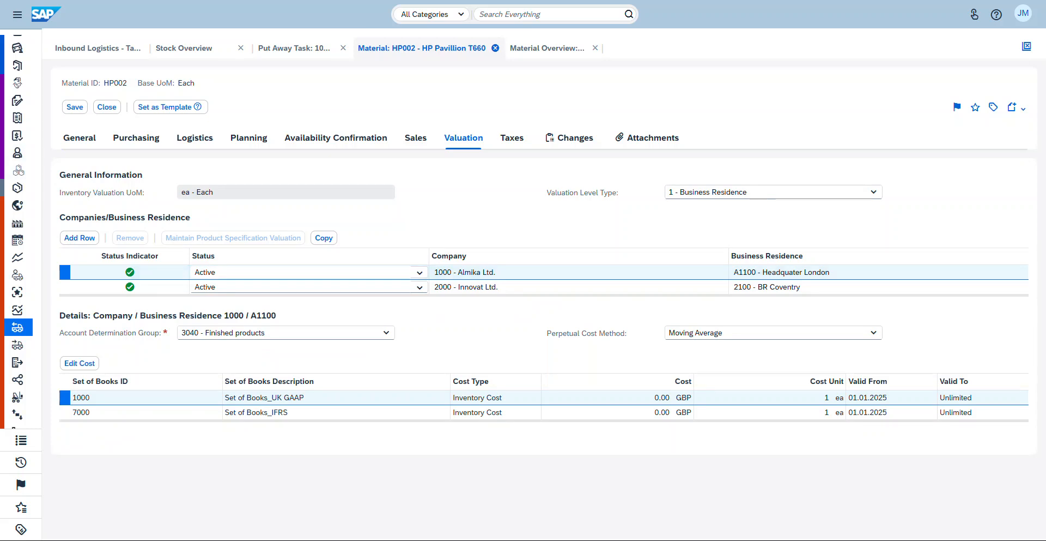
Add a valuation row to HP002 for company 1000 - Almika Ltd. with business residence A1140 - Logistic
left_click(79, 238)
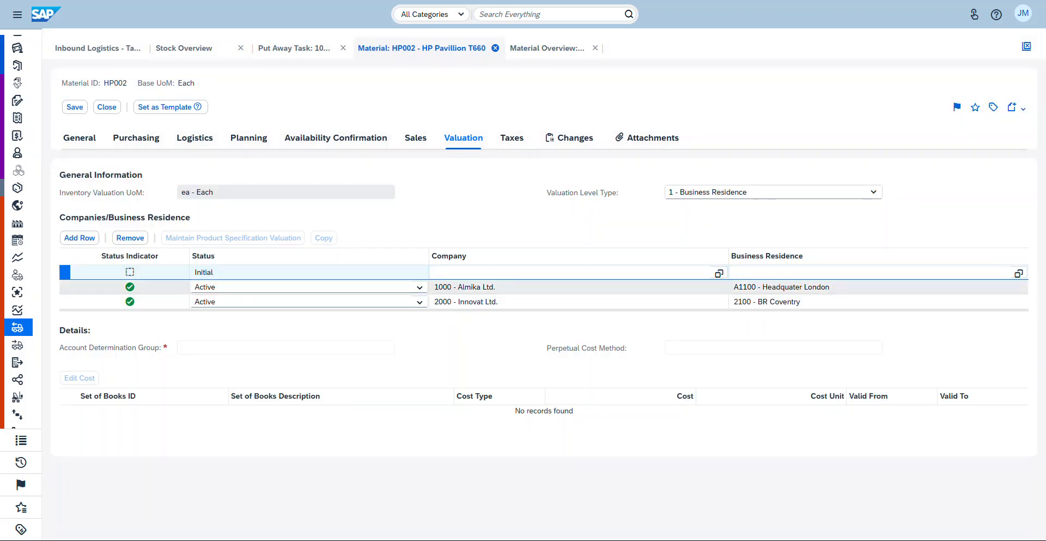
left_click(571, 272)
left_click(719, 273)
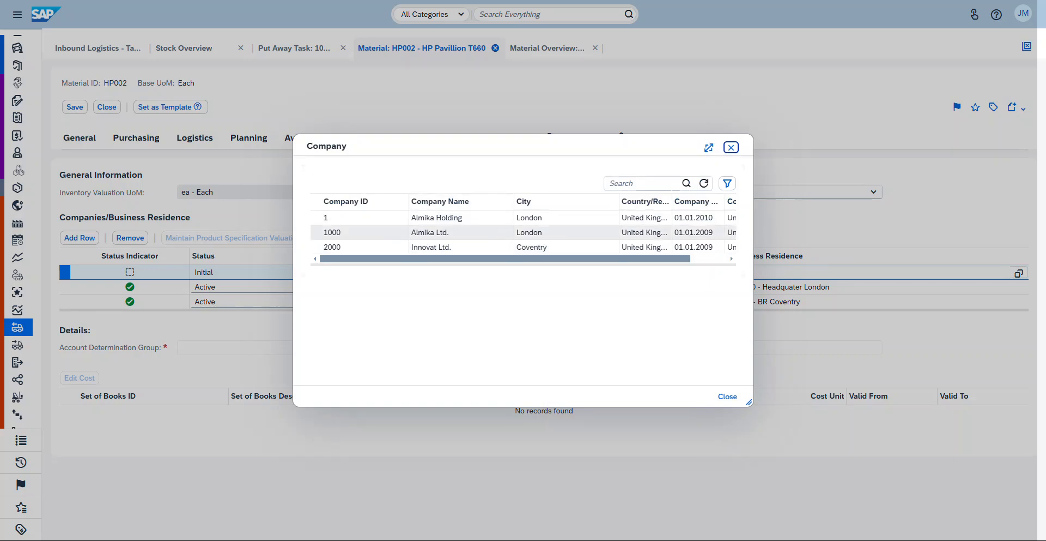
left_click(431, 232)
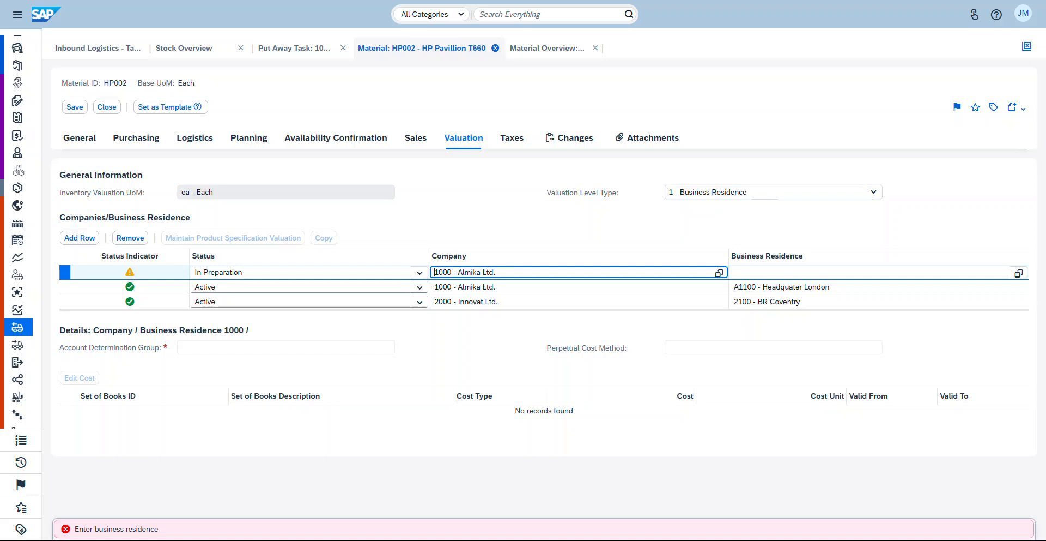
left_click(818, 272)
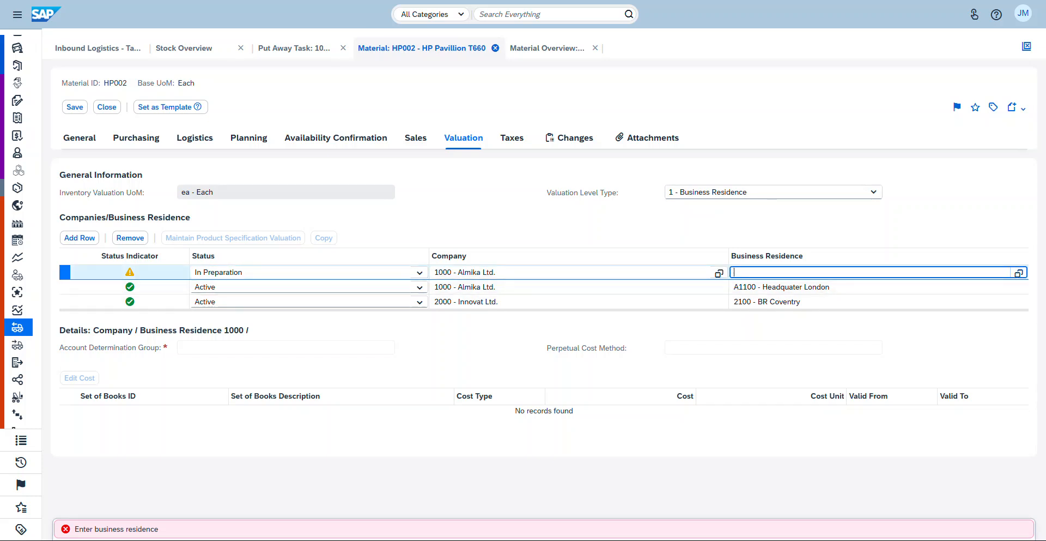
left_click(1019, 273)
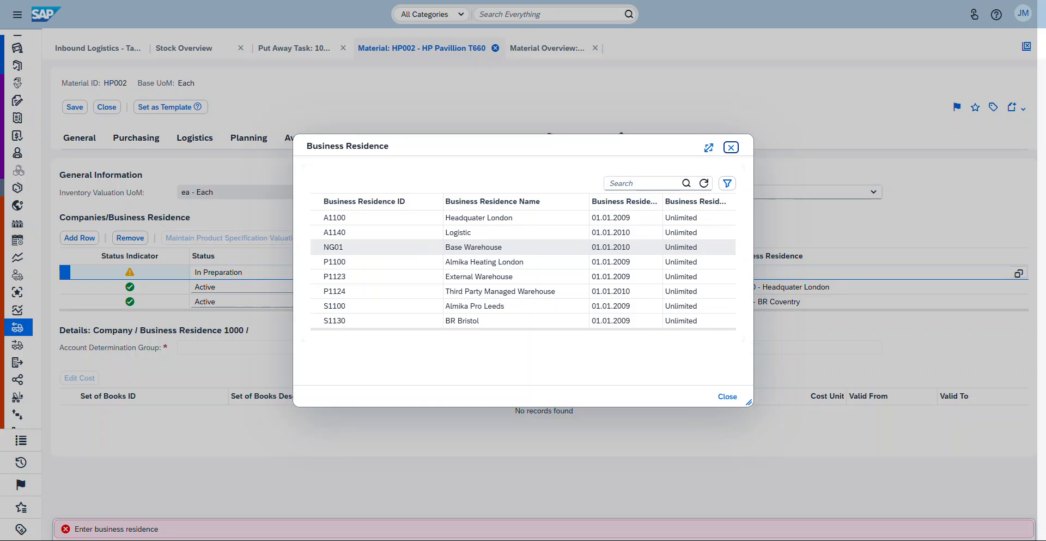
left_click(470, 233)
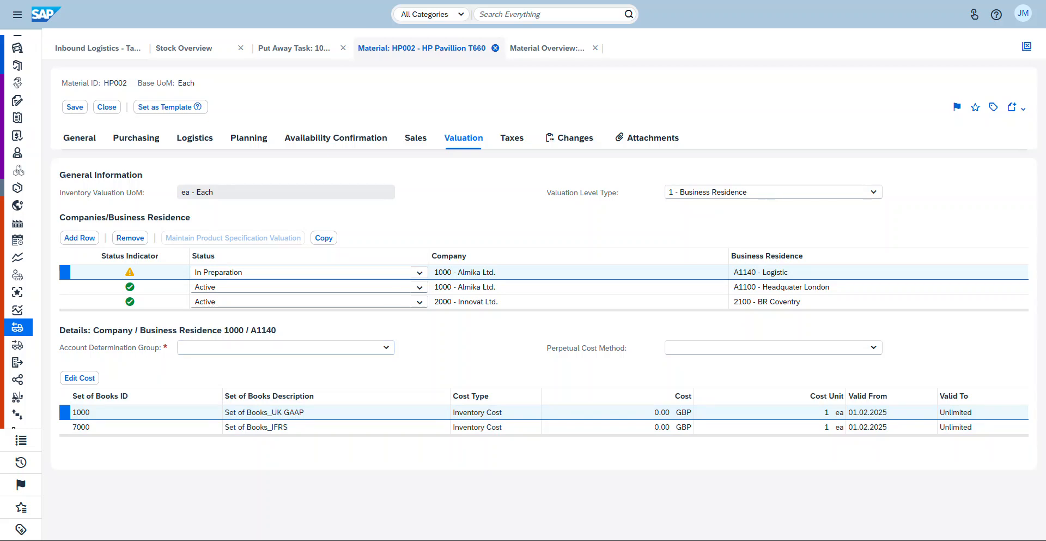
For HP002 at business residence A1140, set account determination group 3050 - Trade Goods, status Active and perpetual cost method Moving Average
left_click(387, 347)
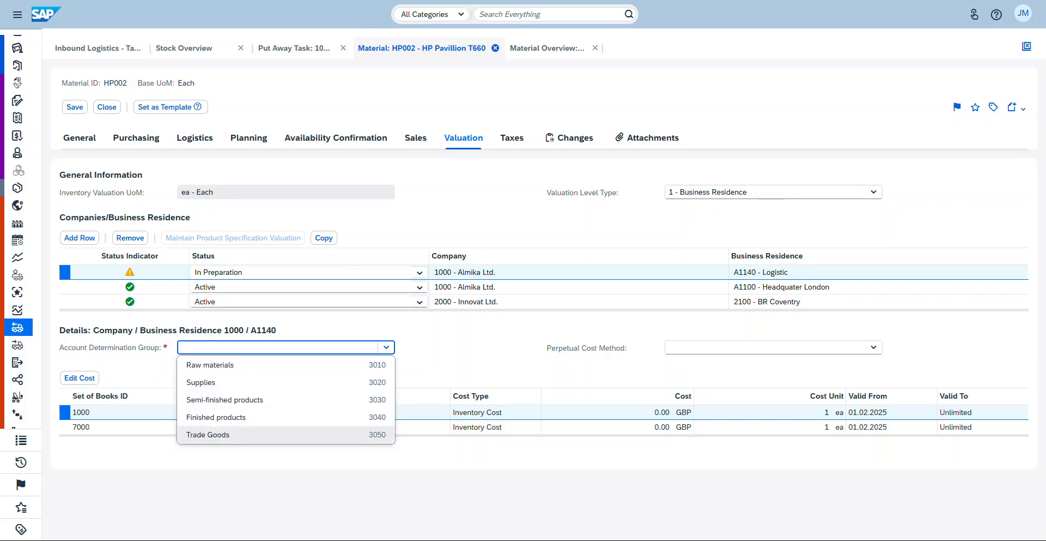
left_click(212, 435)
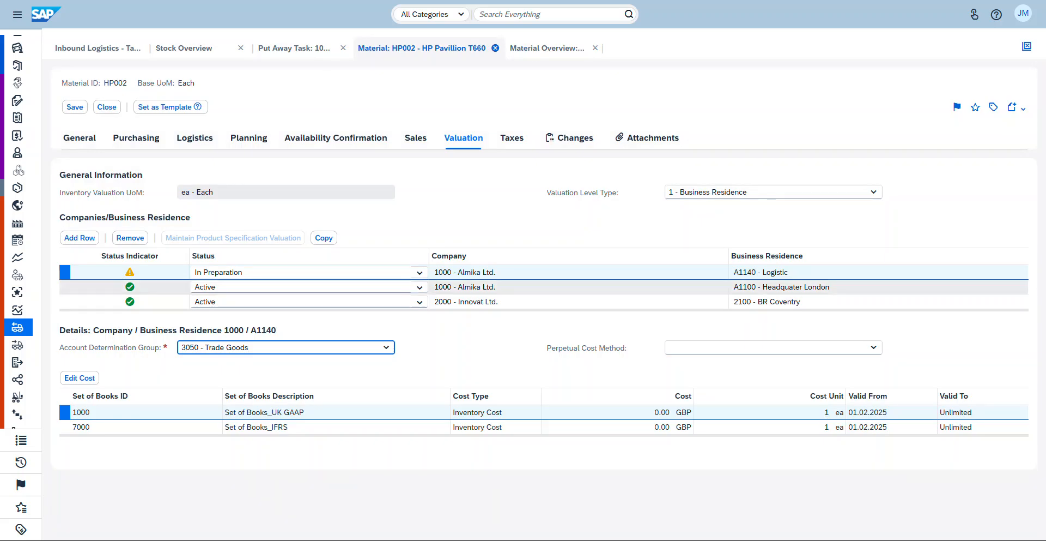
left_click(419, 273)
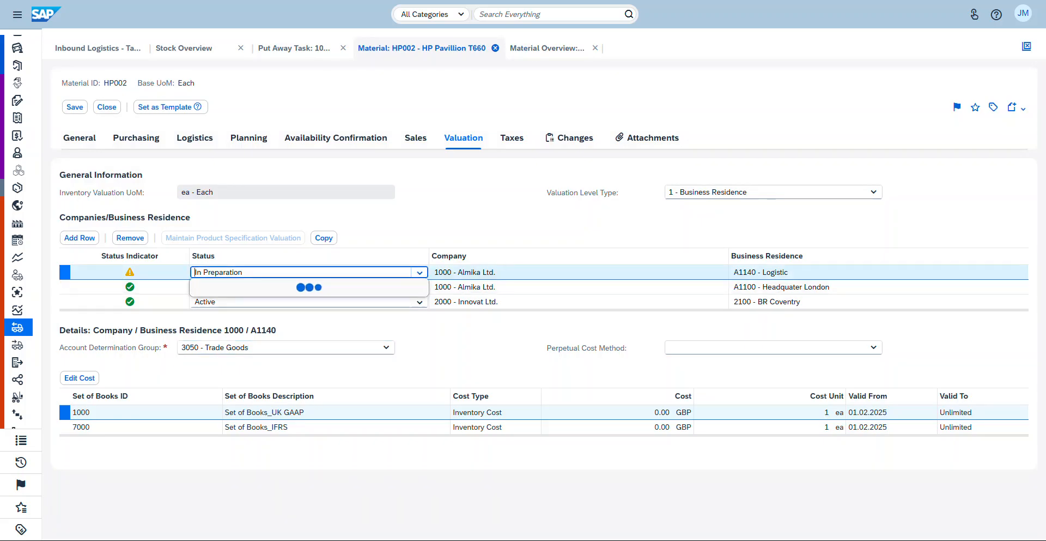
left_click(309, 287)
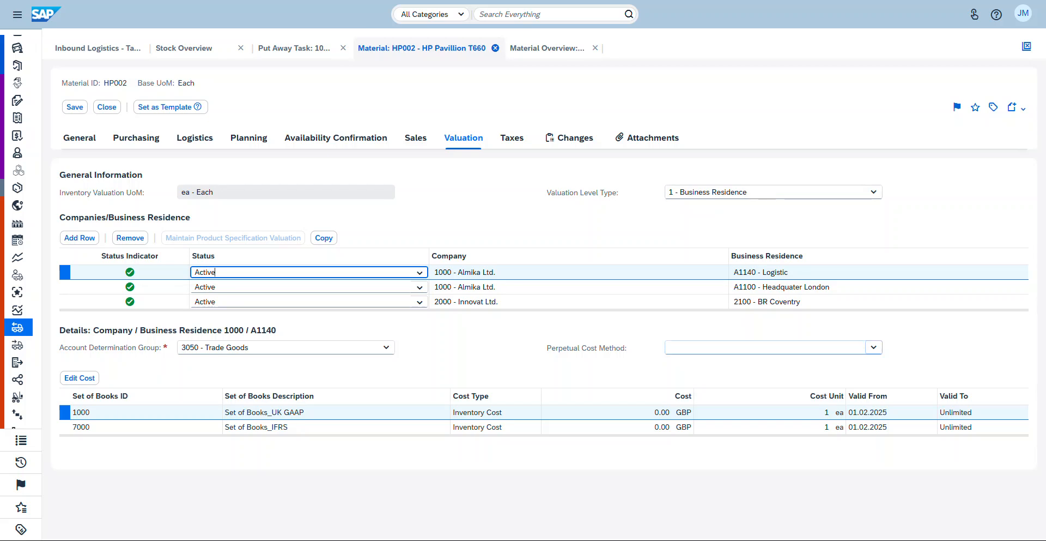
left_click(874, 347)
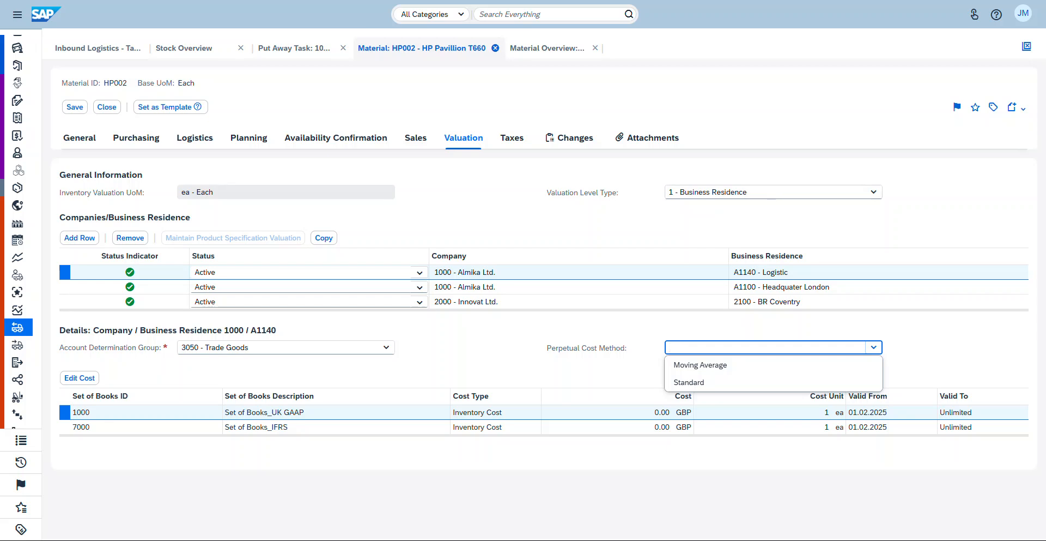
left_click(700, 366)
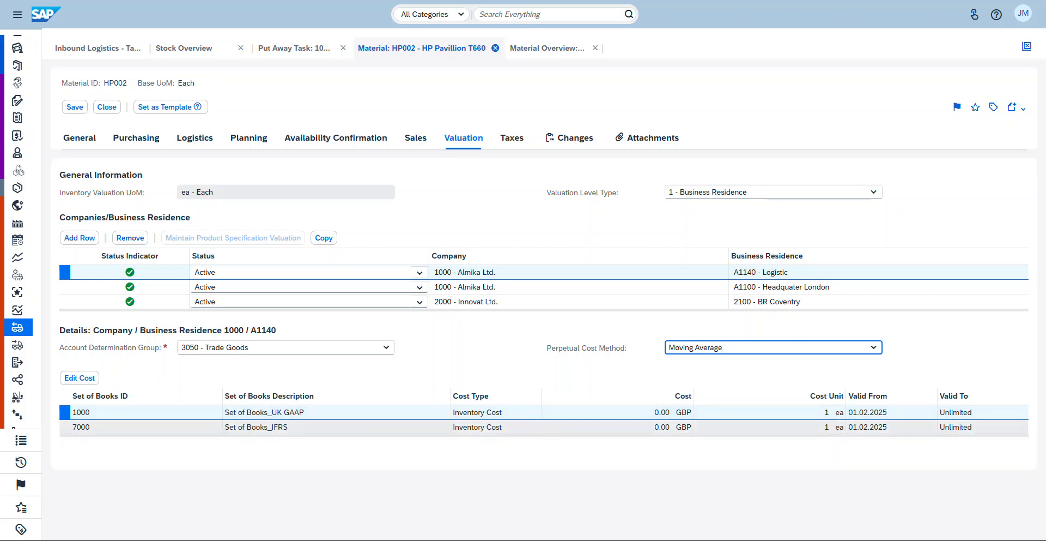
Check the cost types offered when editing the cost for set of books 1000, leaving the cost as it is
key("Tab")
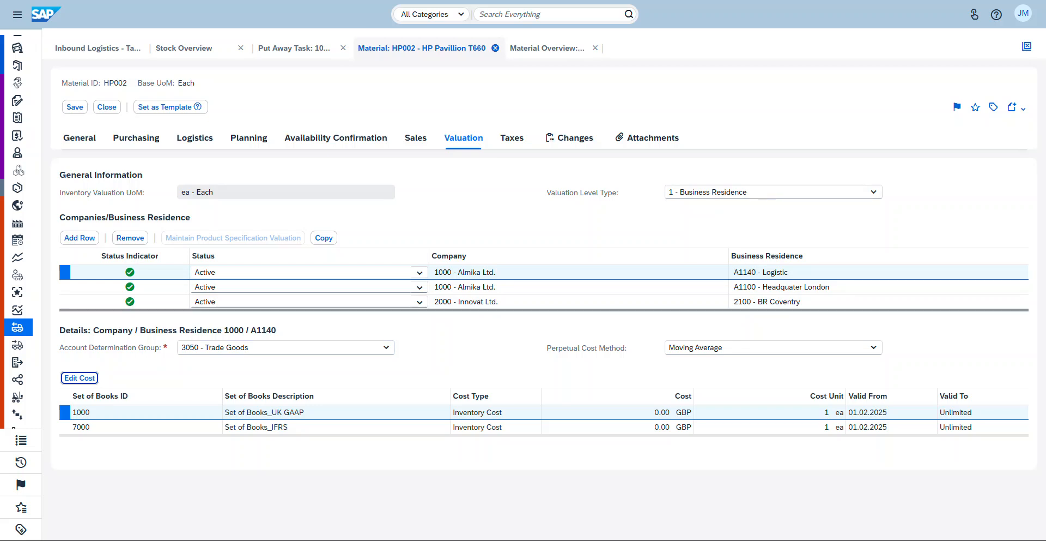
key("Return")
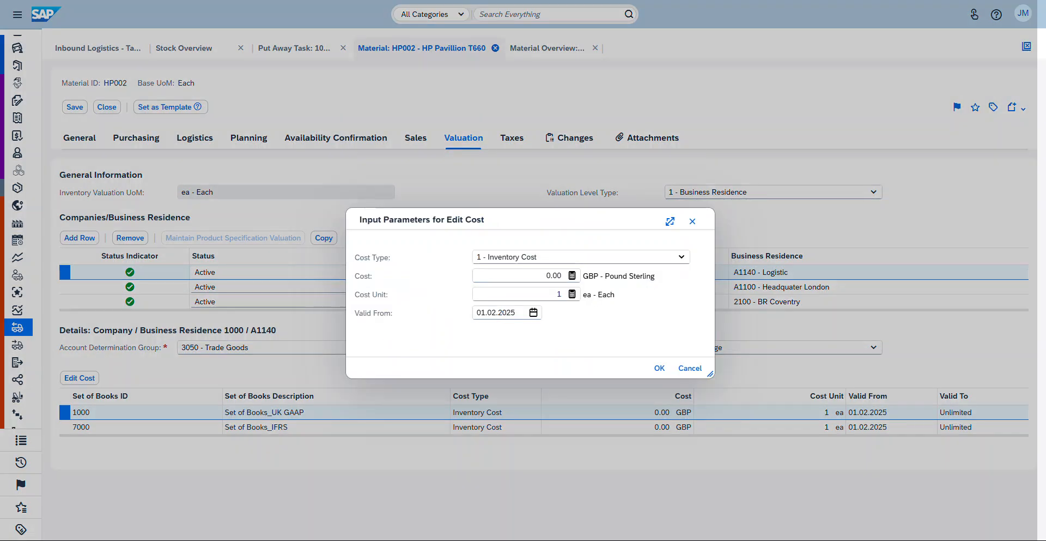
left_click(682, 257)
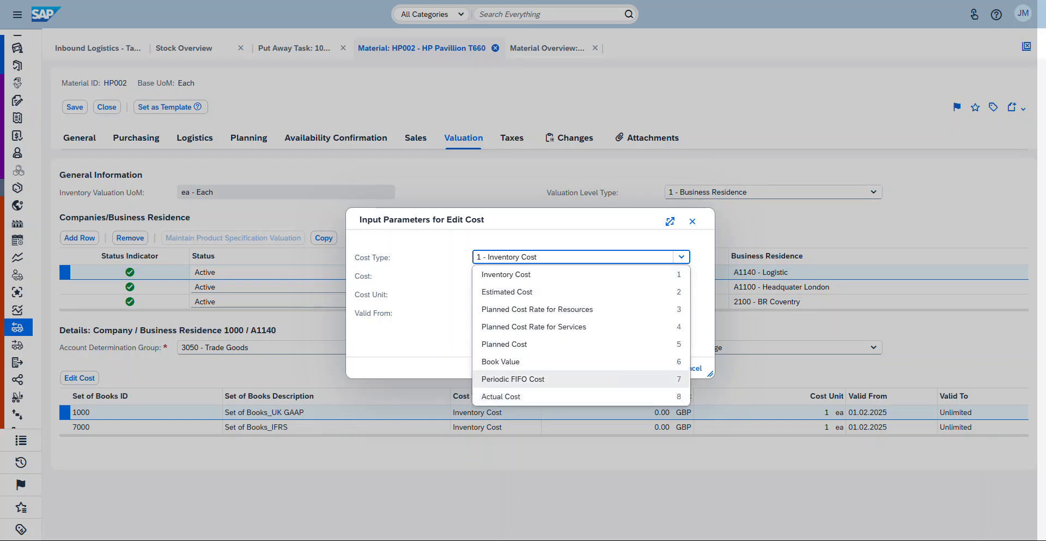
left_click(436, 295)
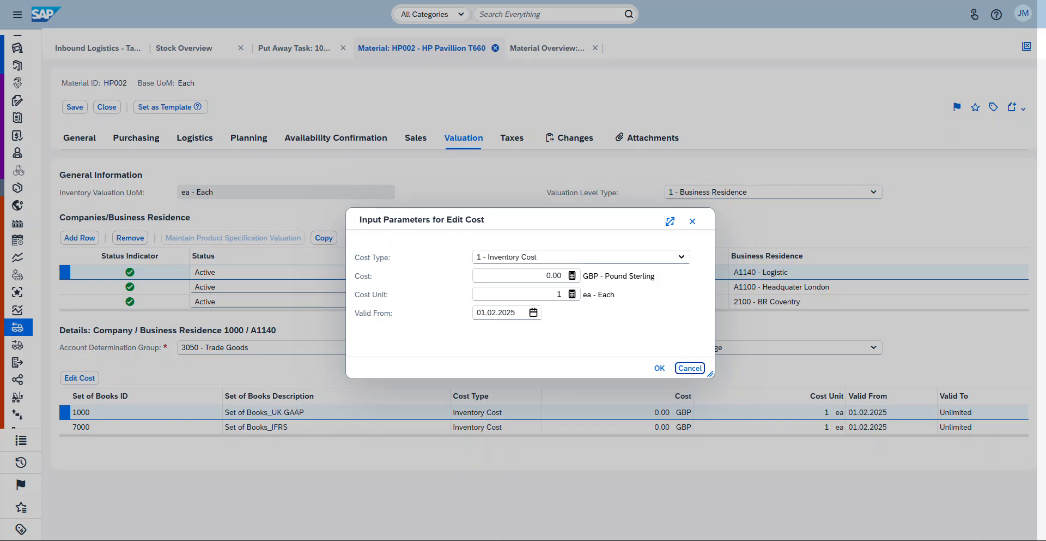
left_click(690, 367)
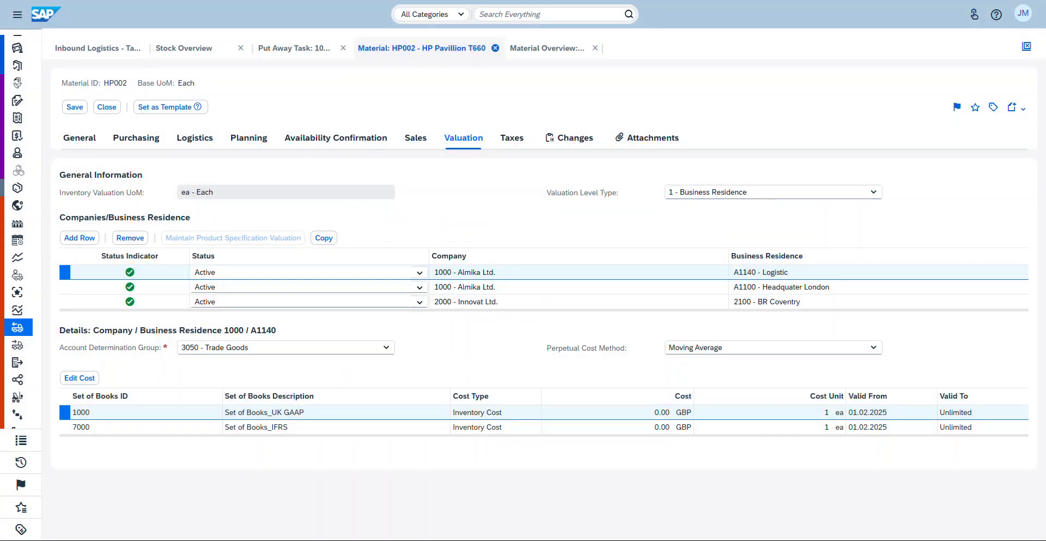
Save the HP002 material valuation data and close the open confirmation of put away task 1081
left_click(75, 106)
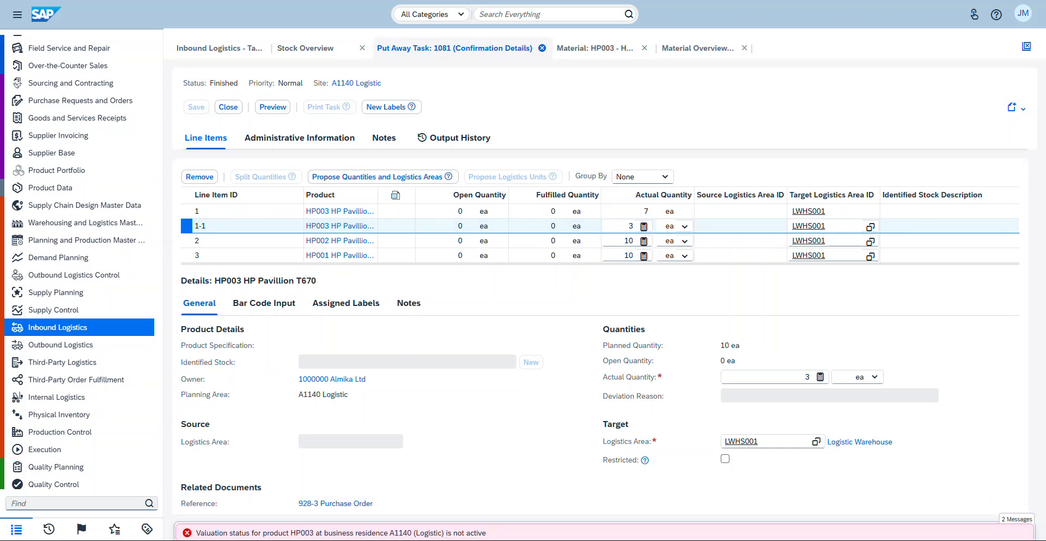
left_click(228, 107)
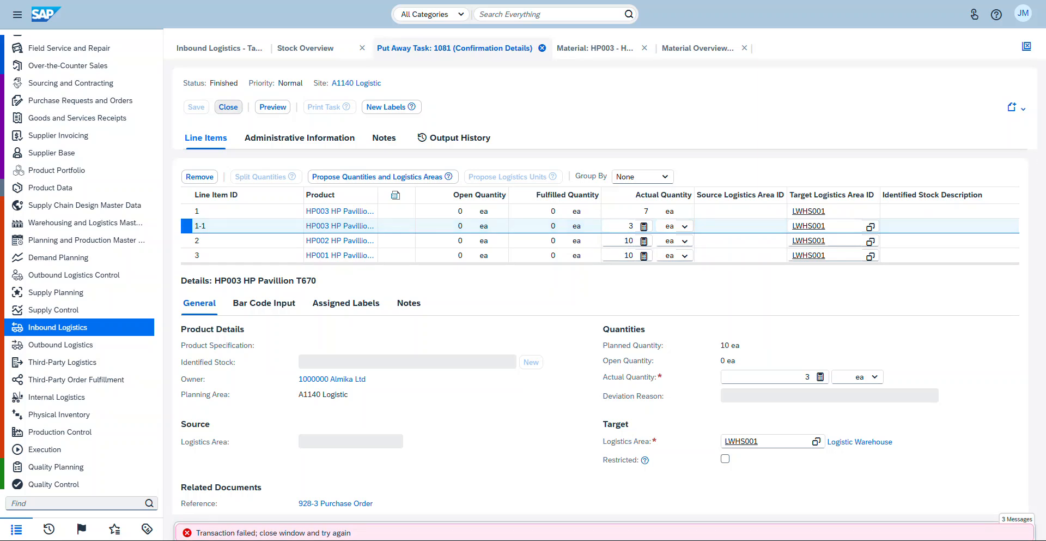
key("Escape")
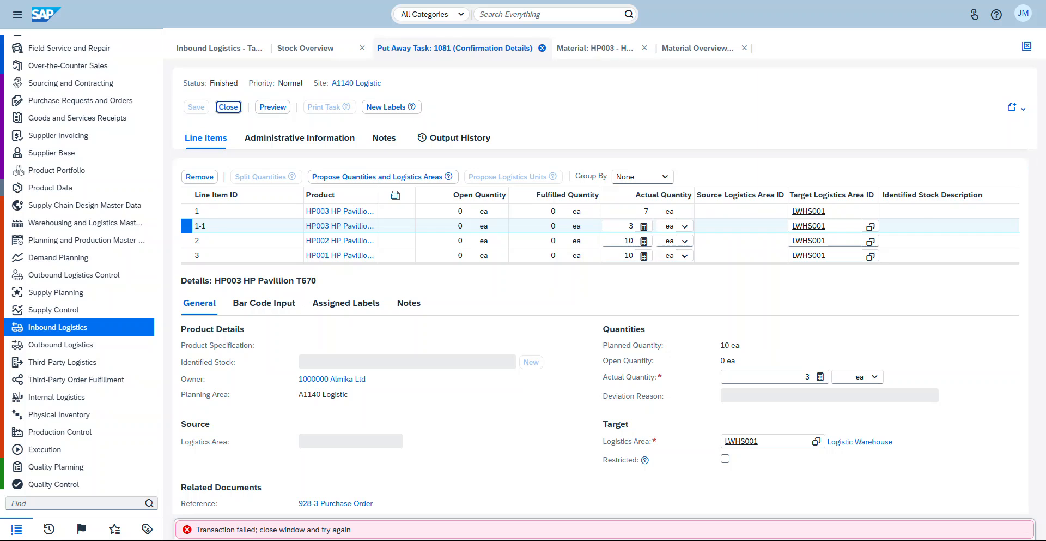
Start confirming put away task 1081 again and split the HP003 line item into actual quantities of 7 and 3 each
left_click(570, 121)
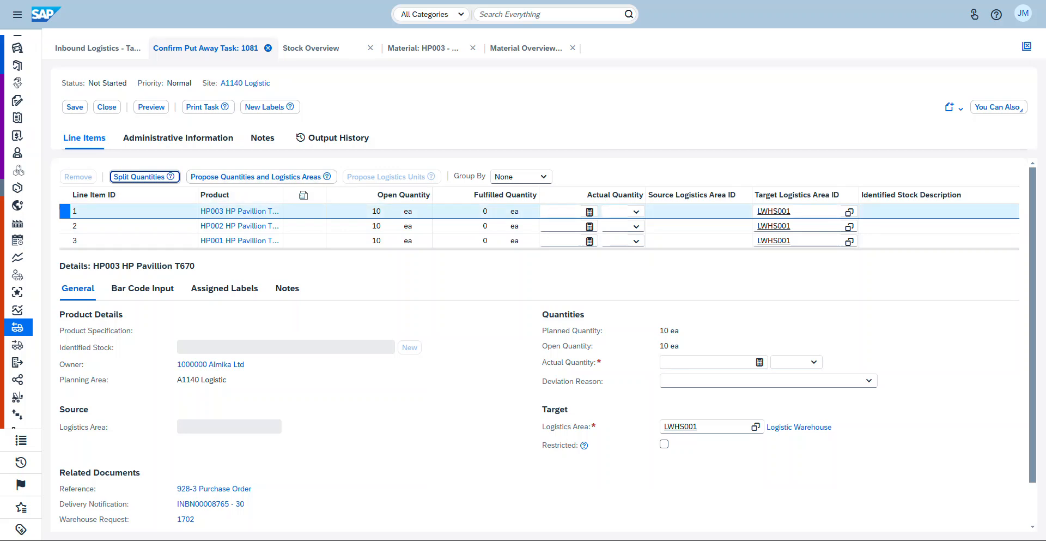
left_click(562, 211)
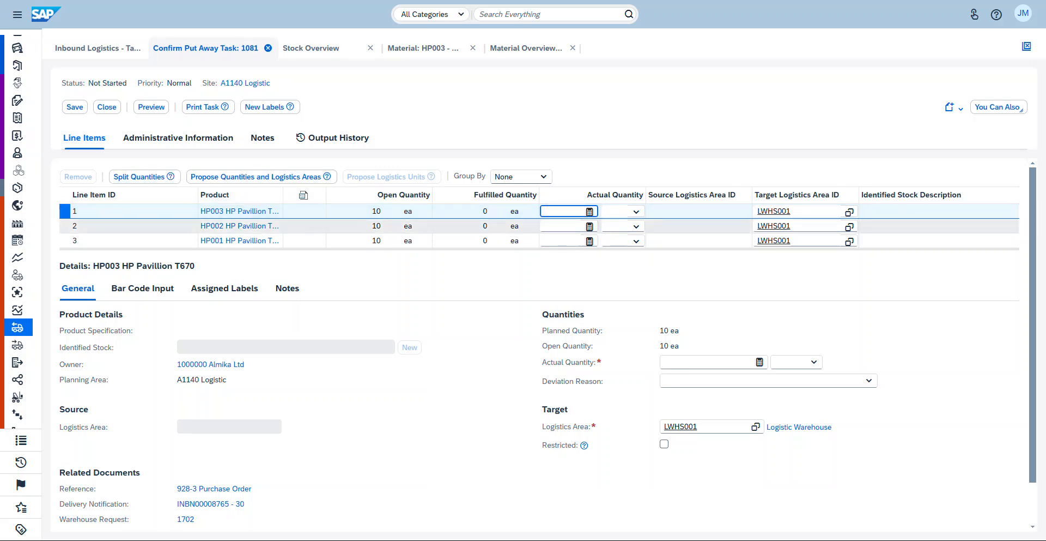
type("7")
left_click(140, 176)
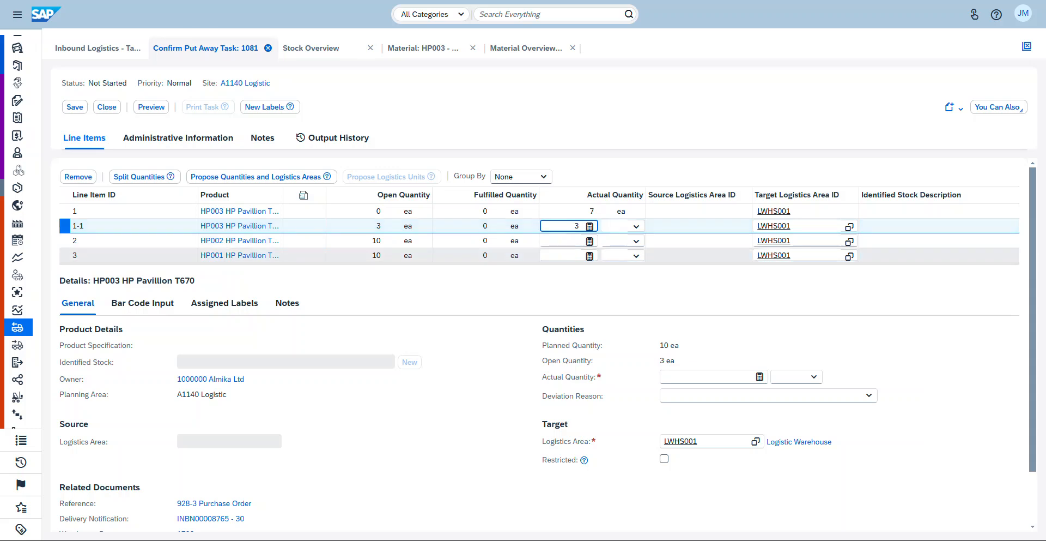
Propose quantities and logistics areas for the HP002 and HP001 line items, and save the confirmation of put away task 1081
left_click(305, 241)
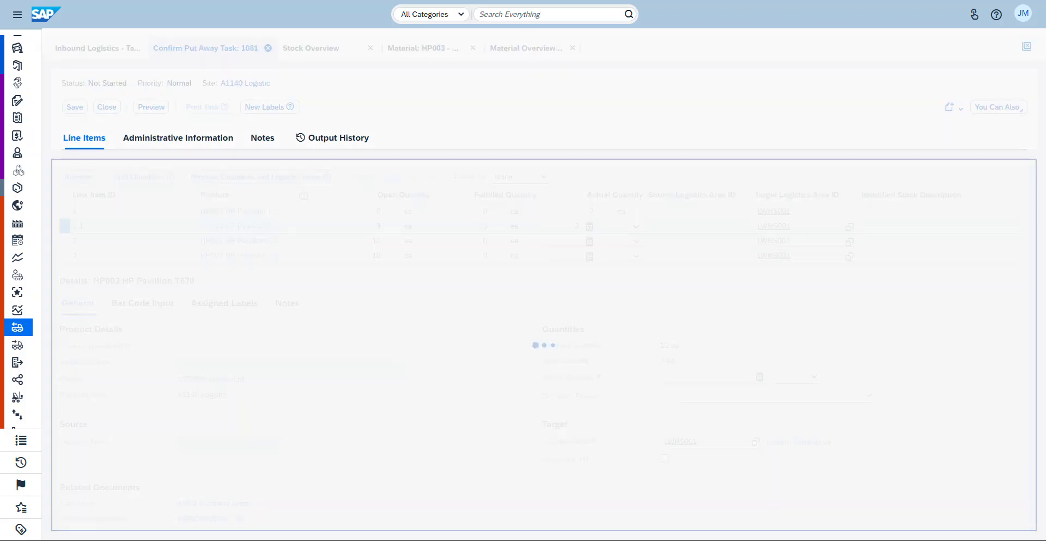
left_click(261, 177)
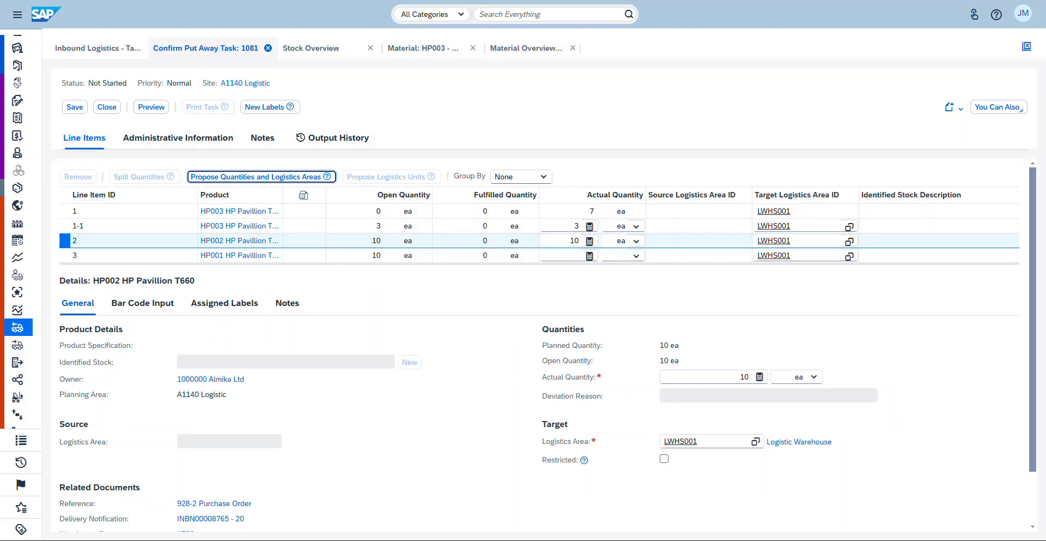
left_click(135, 255)
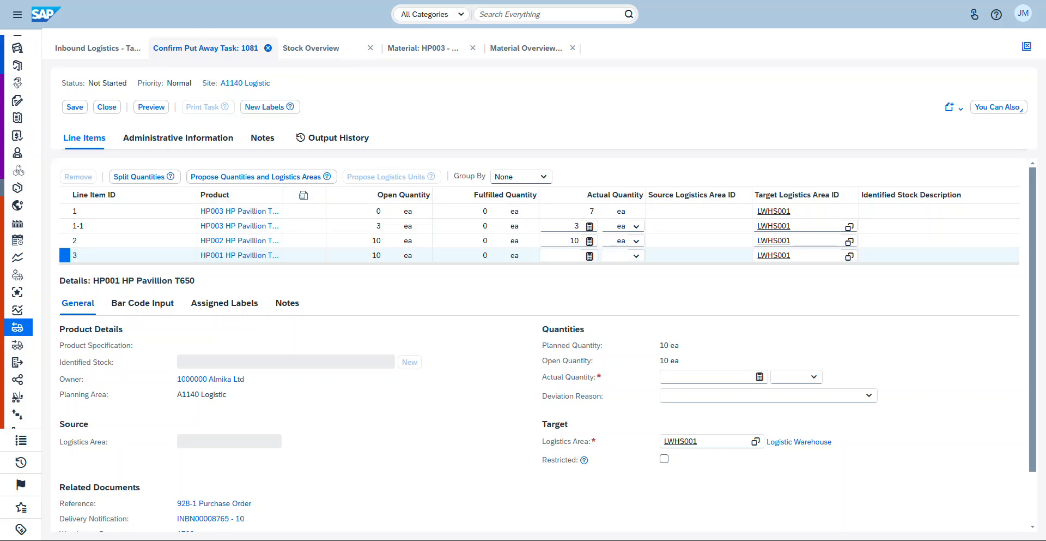
key("Return")
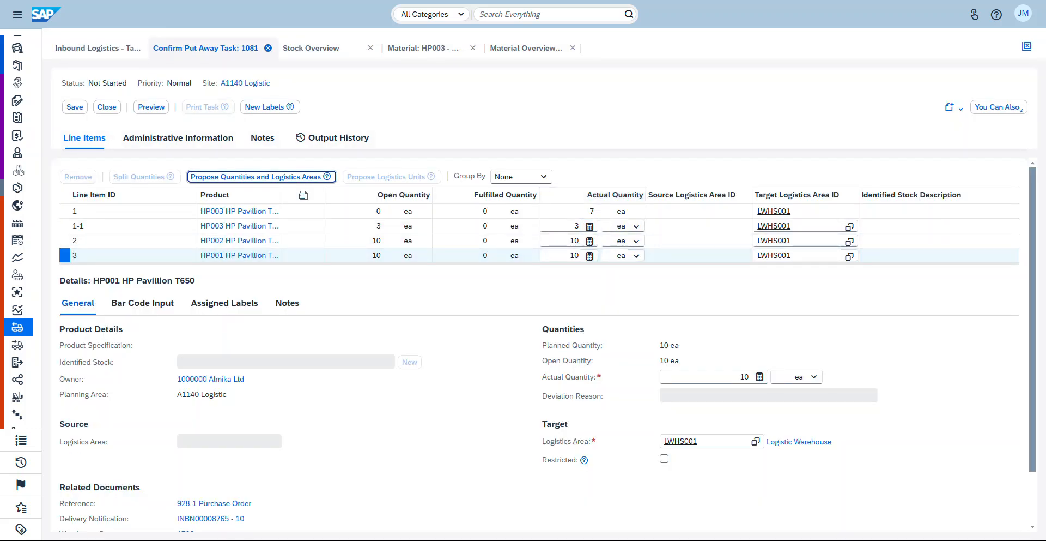
scroll(539, 340, "down", 1)
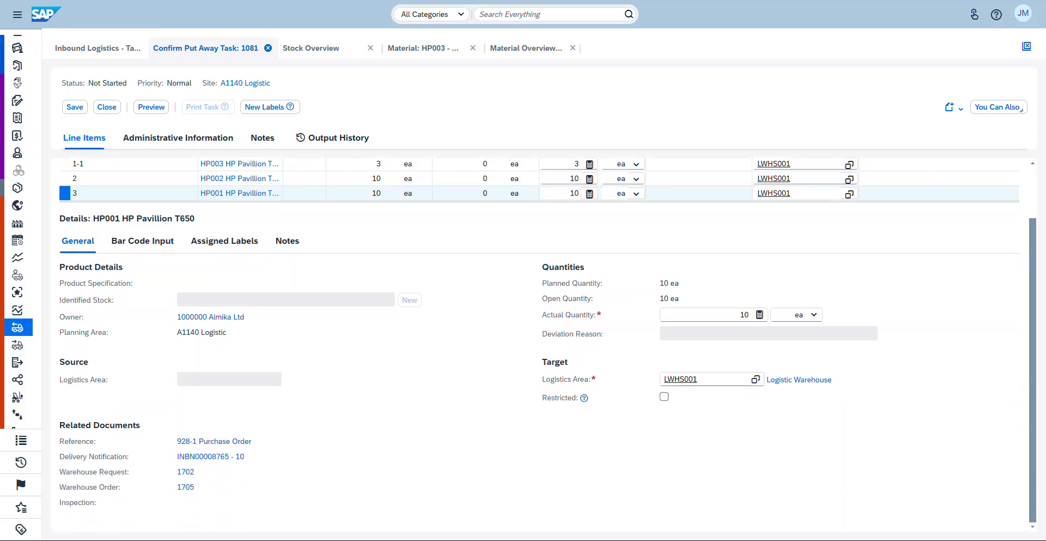
scroll(540, 341, "up", 1)
left_click(74, 107)
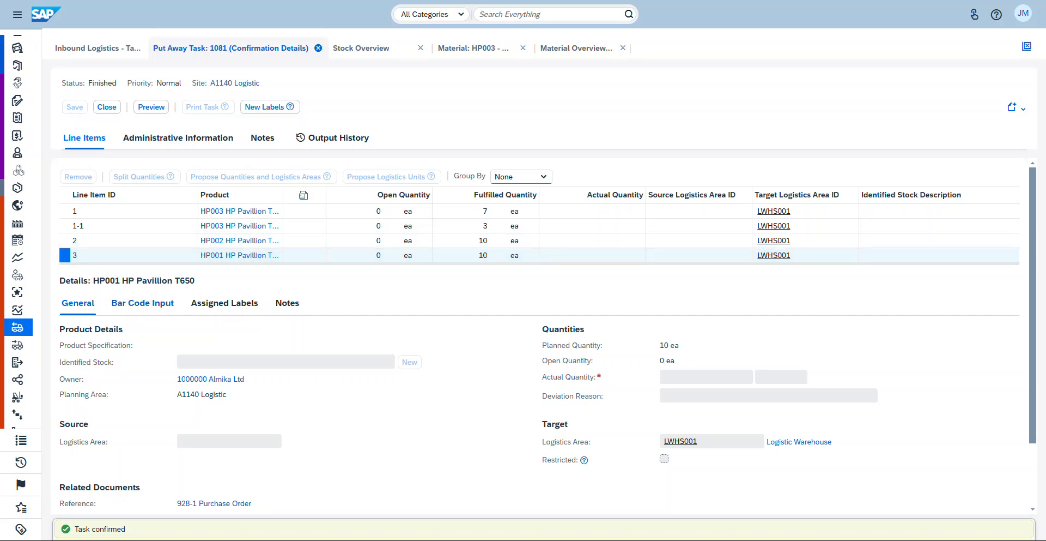
Review the bar code input and assigned labels of the HP001 line item and the label types available for new labels
left_click(143, 303)
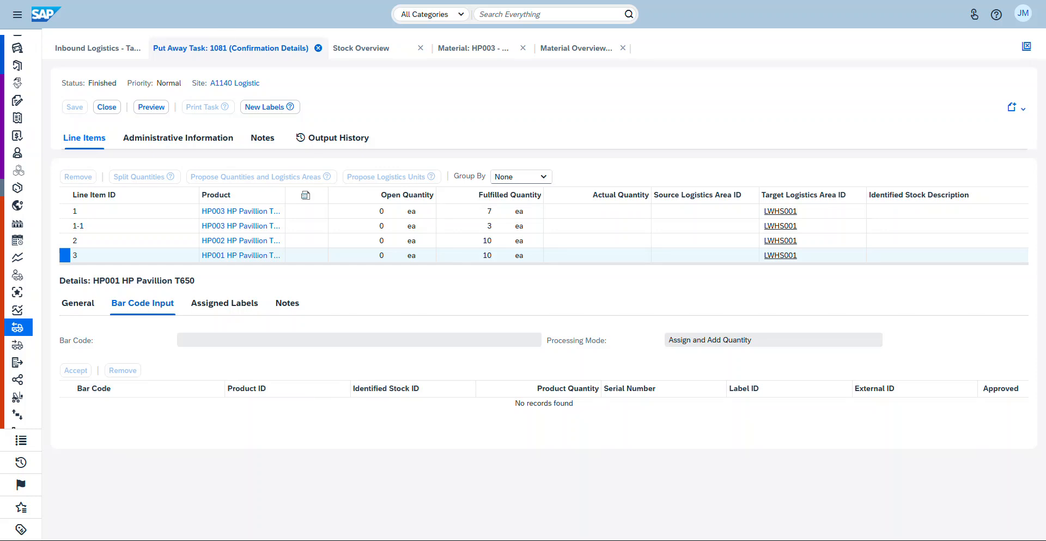
left_click(225, 303)
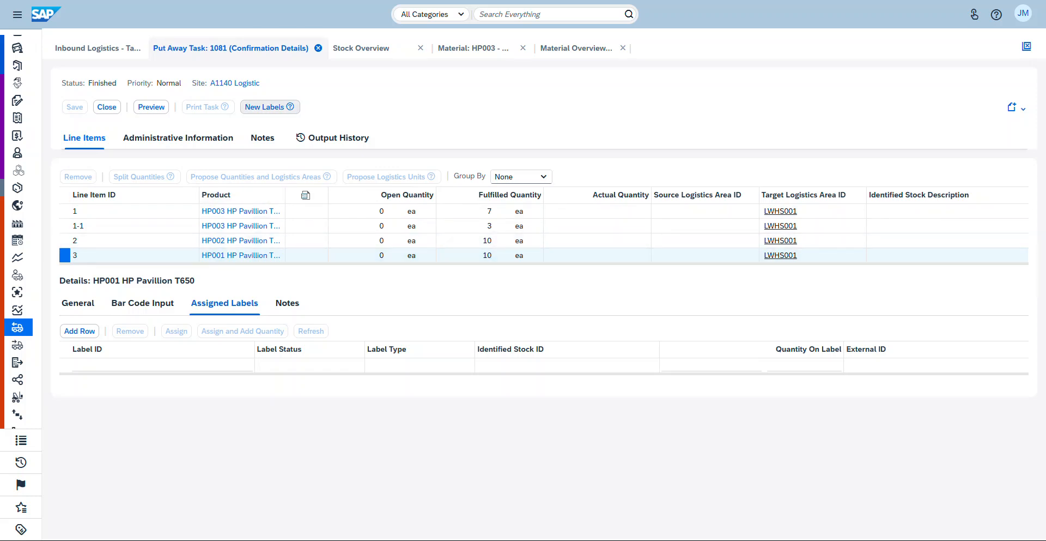
left_click(270, 107)
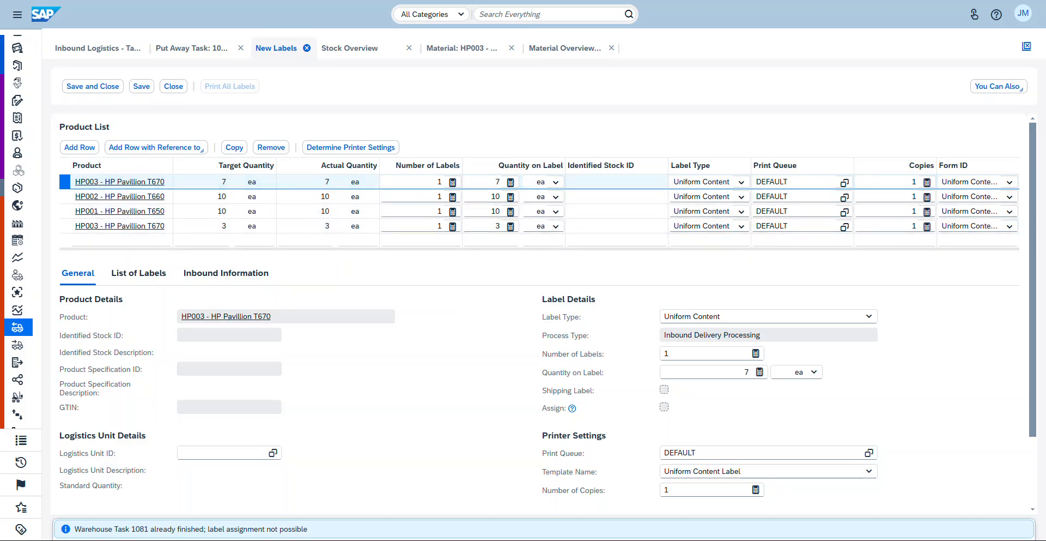
left_click(741, 182)
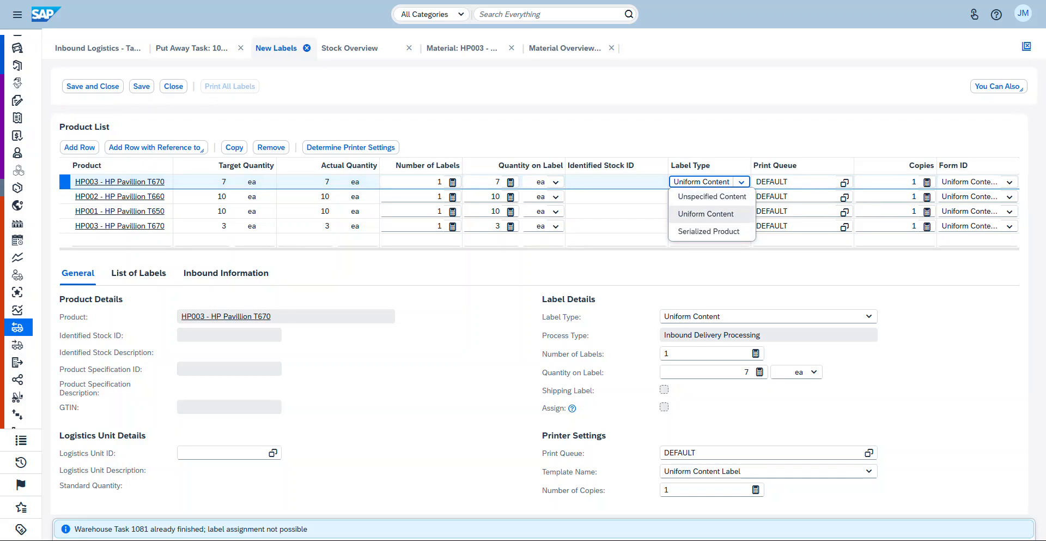
key("Escape")
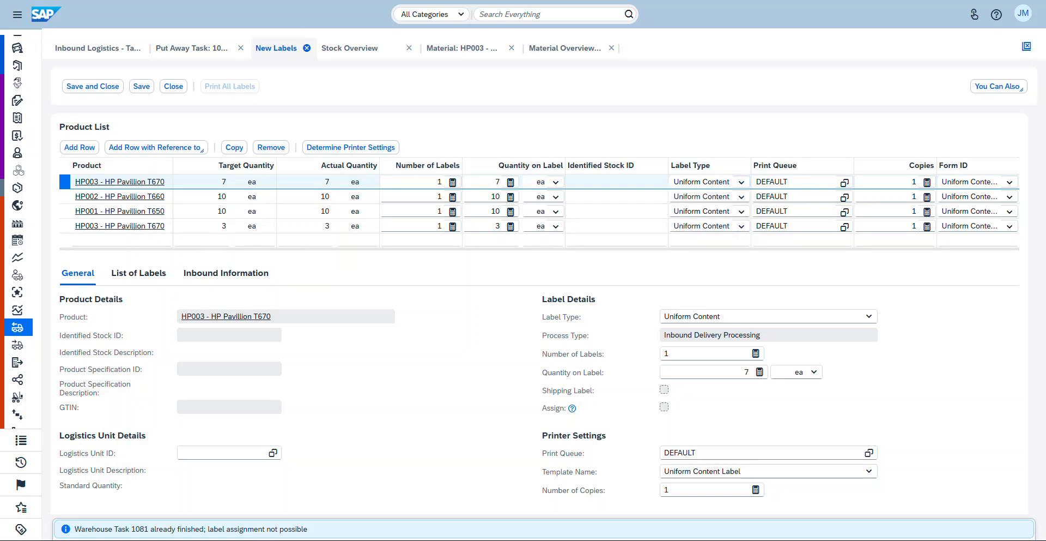
left_click(174, 86)
left_click(536, 295)
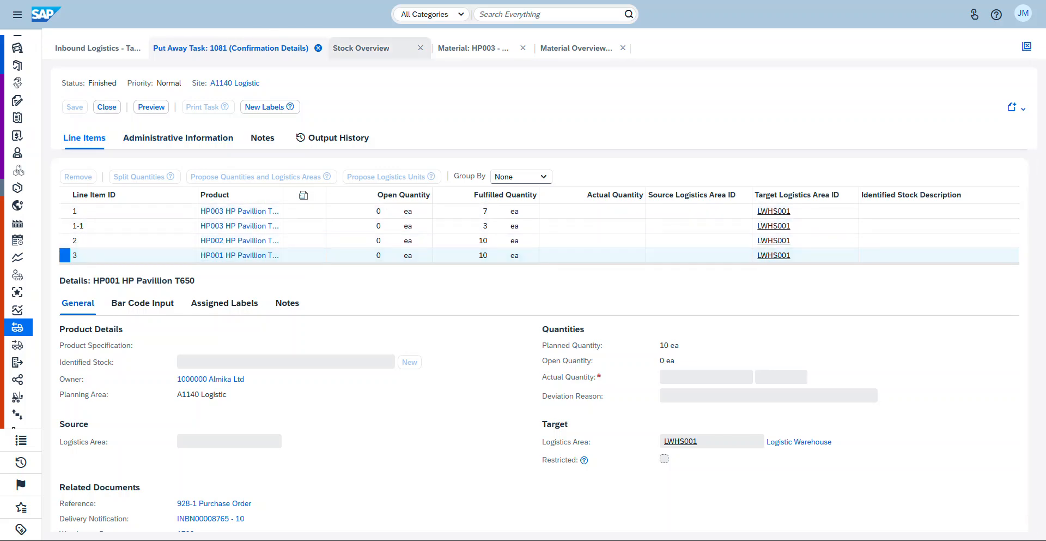
Close put away task 1081 and rerun the stock overview query for product category 160 to examine the on-hand stock
left_click(106, 107)
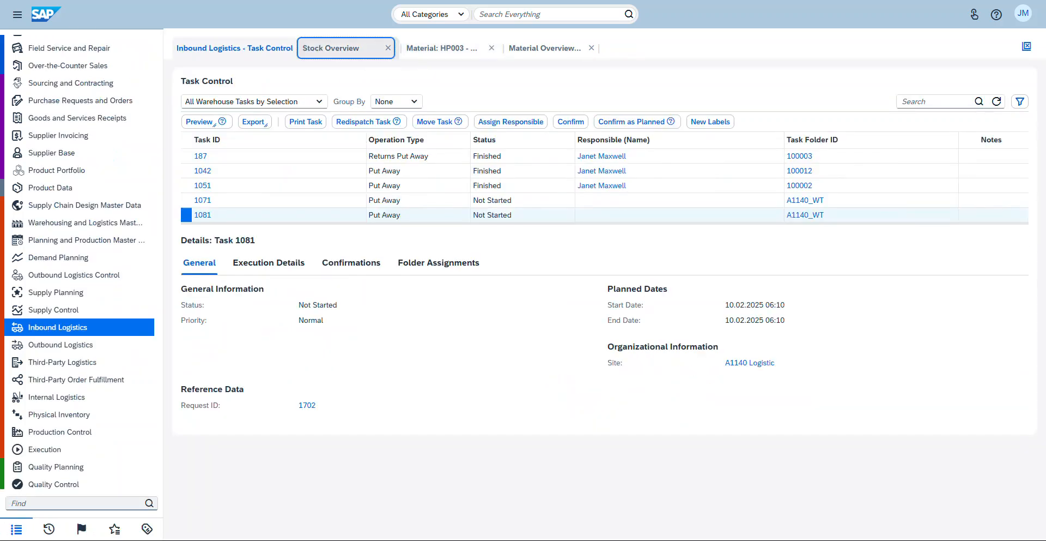
left_click(330, 48)
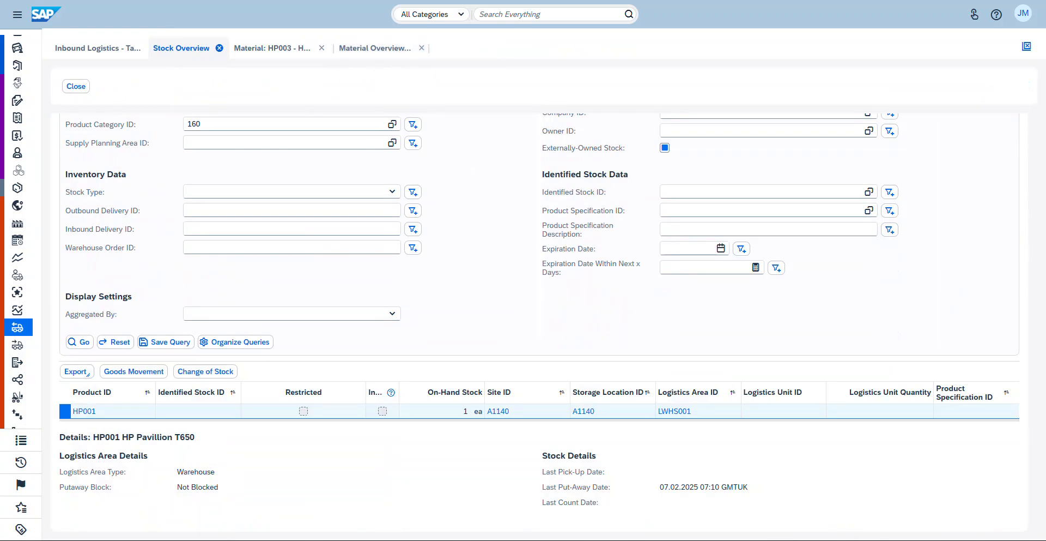
left_click(79, 342)
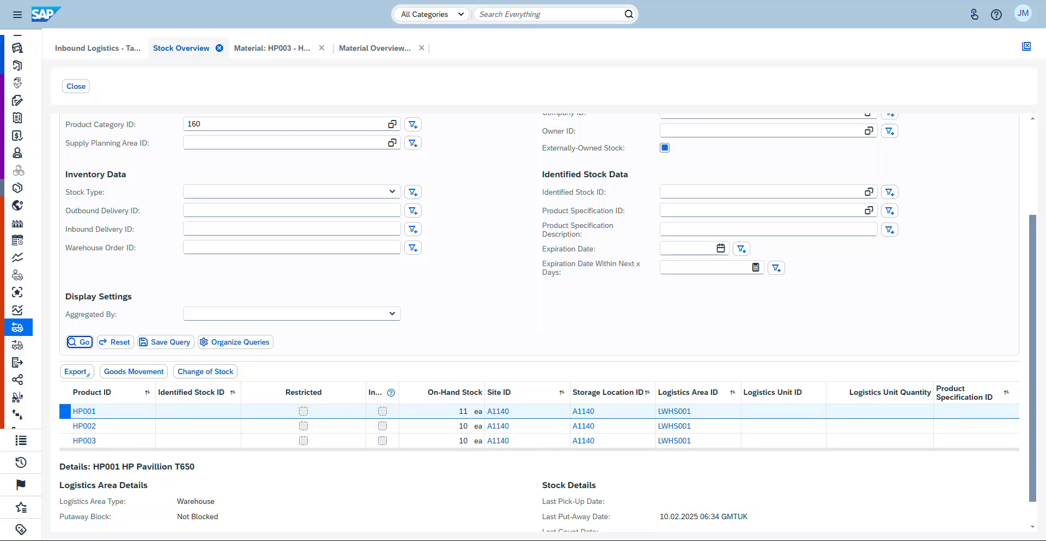
scroll(548, 323, "down", 1)
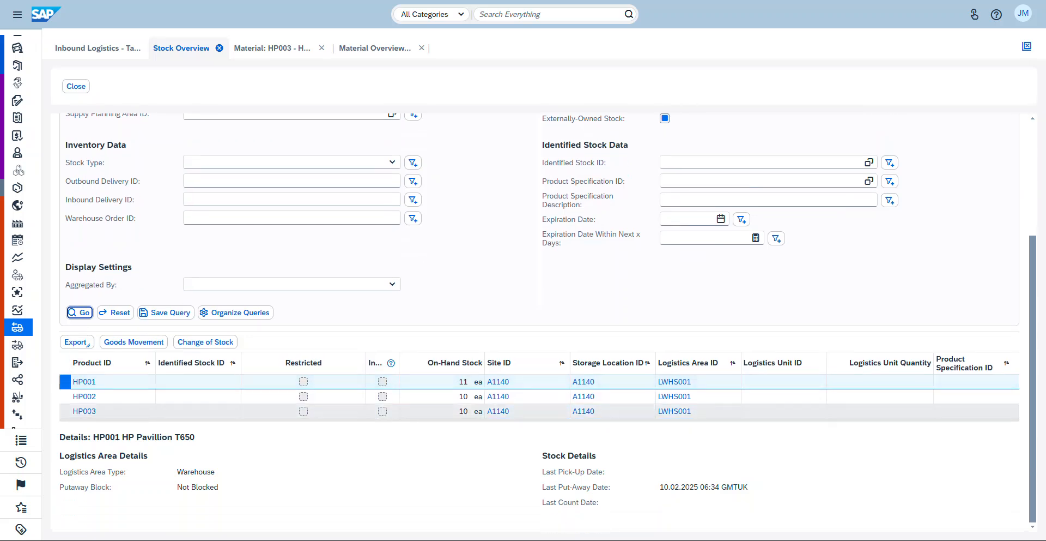